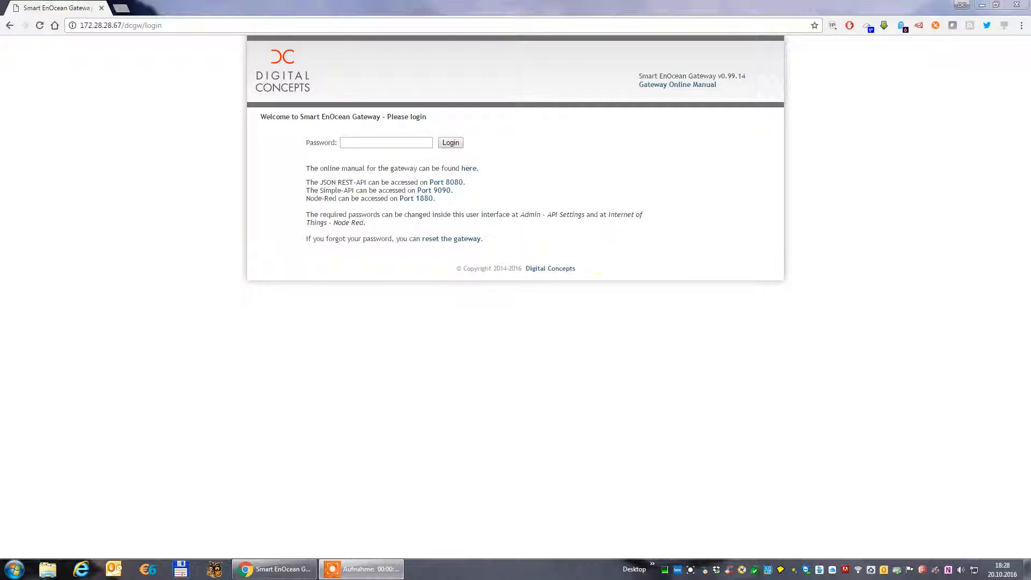
# Log in to the Smart EnOcean Gateway with the gateway password.
pyautogui.click(370, 143)
pyautogui.write('admin')
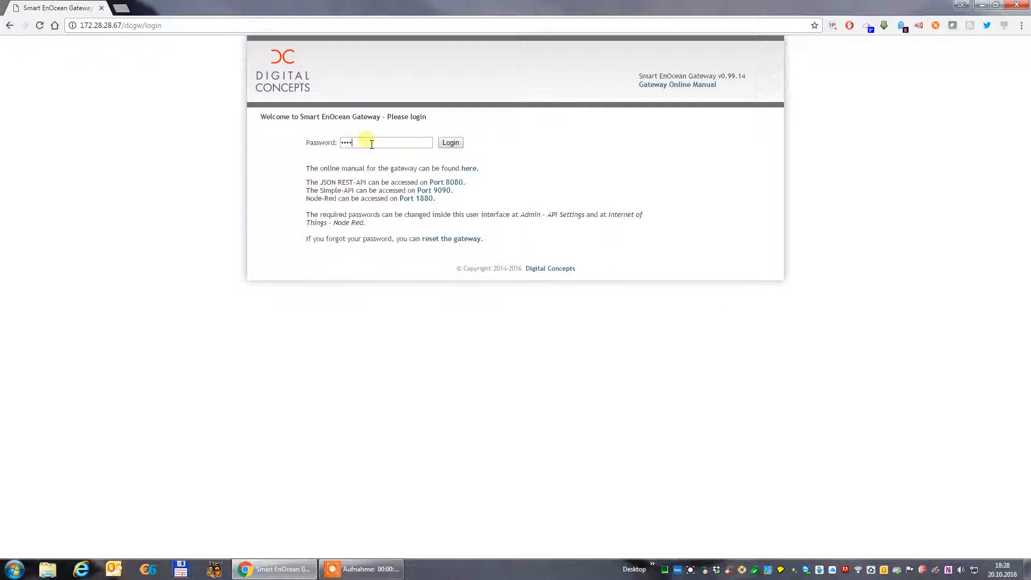
pyautogui.press('Return')
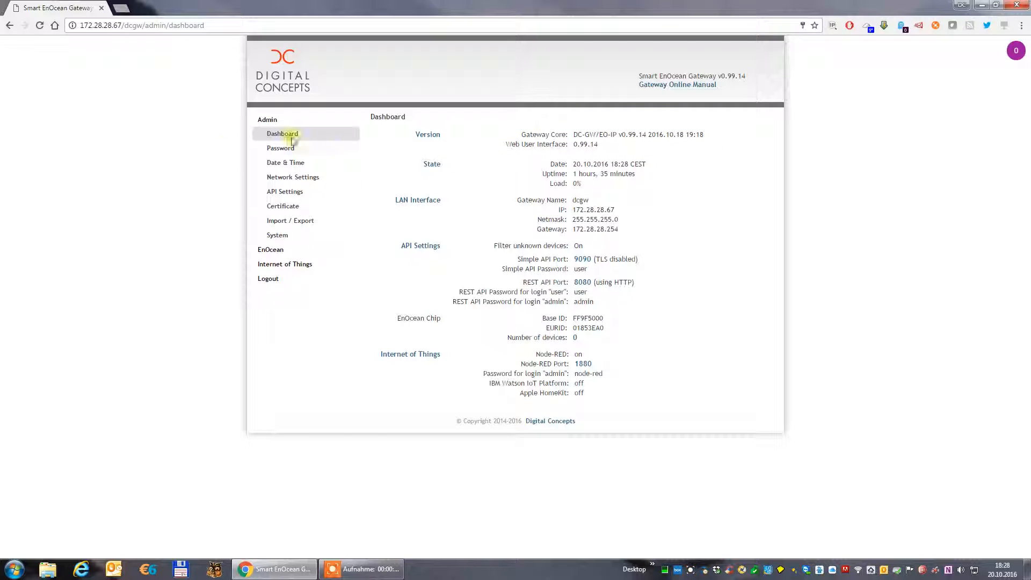
# Search for new EnOcean devices and open the detected device 00290FE2 for setup.
pyautogui.click(277, 251)
pyautogui.click(295, 164)
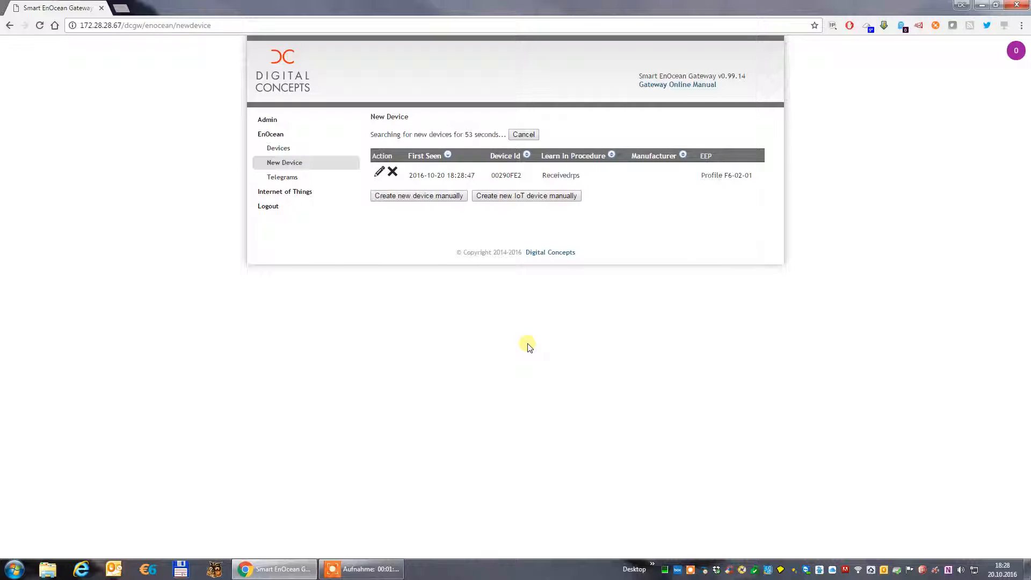
pyautogui.click(378, 173)
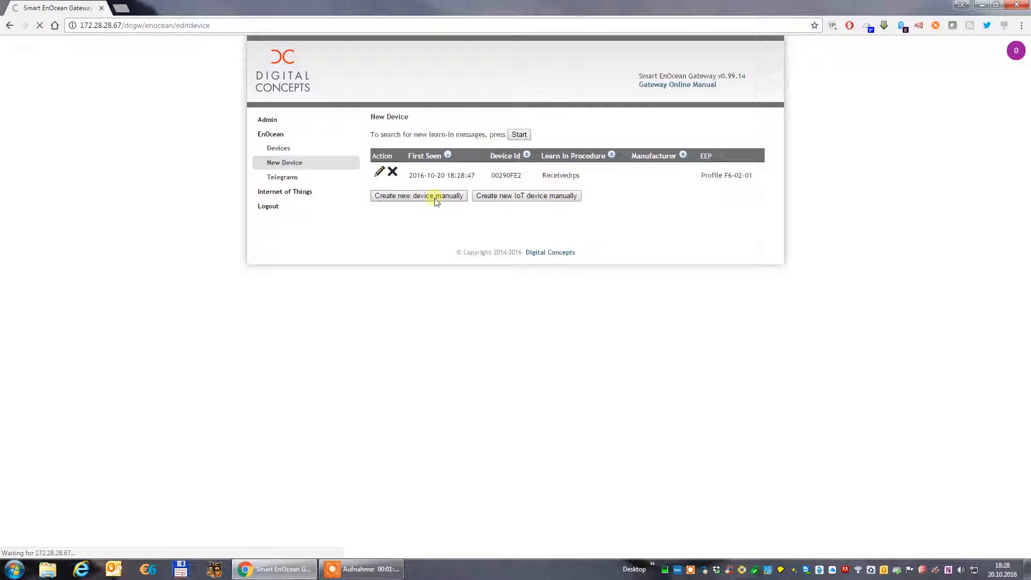
# Give the new device the friendly ID RockerIBM and save it.
pyautogui.write('R')
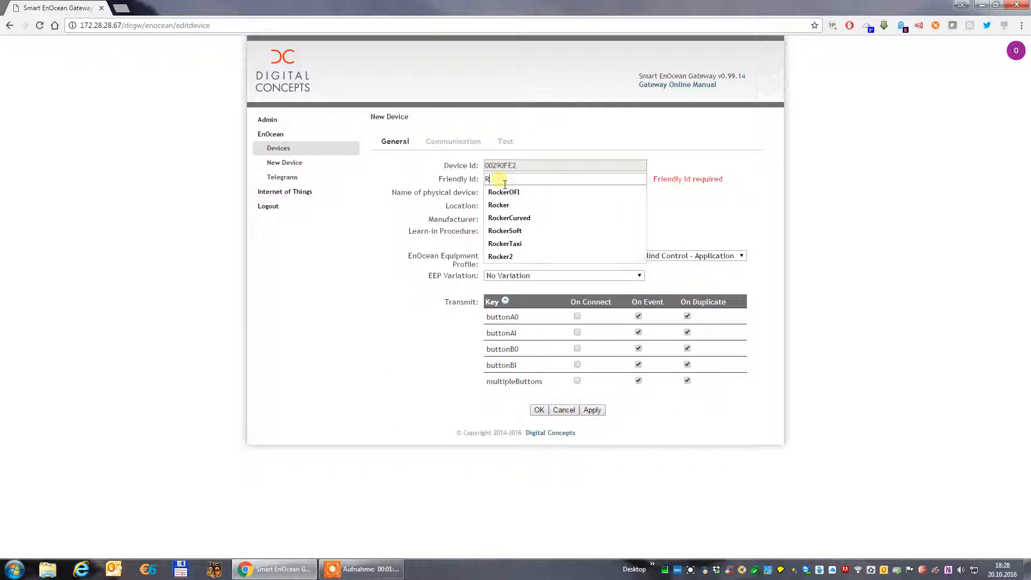
pyautogui.write('ocker1B;M')
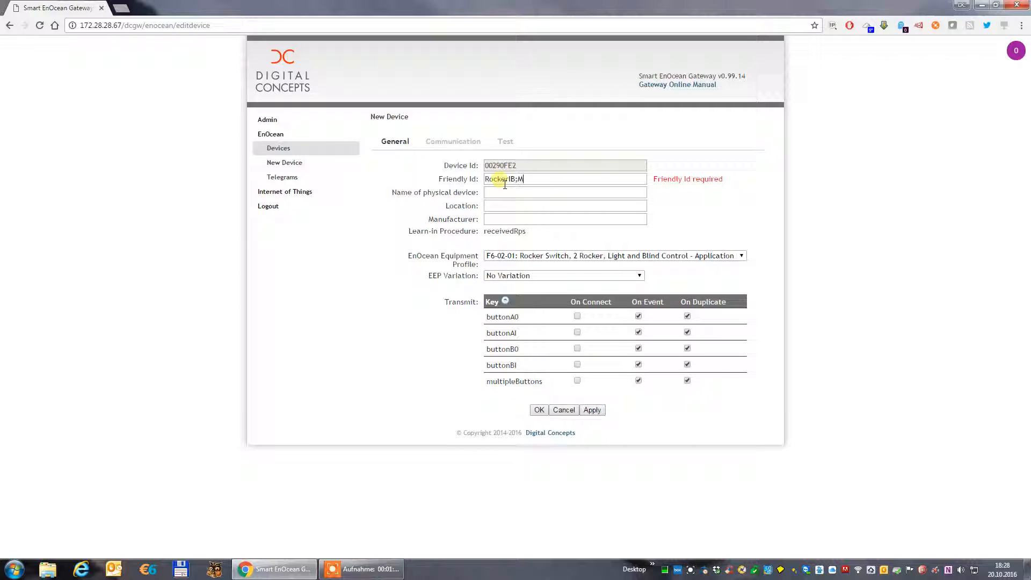
pyautogui.press('BackSpace')
pyautogui.press('BackSpace')
pyautogui.write('M')
pyautogui.click(538, 410)
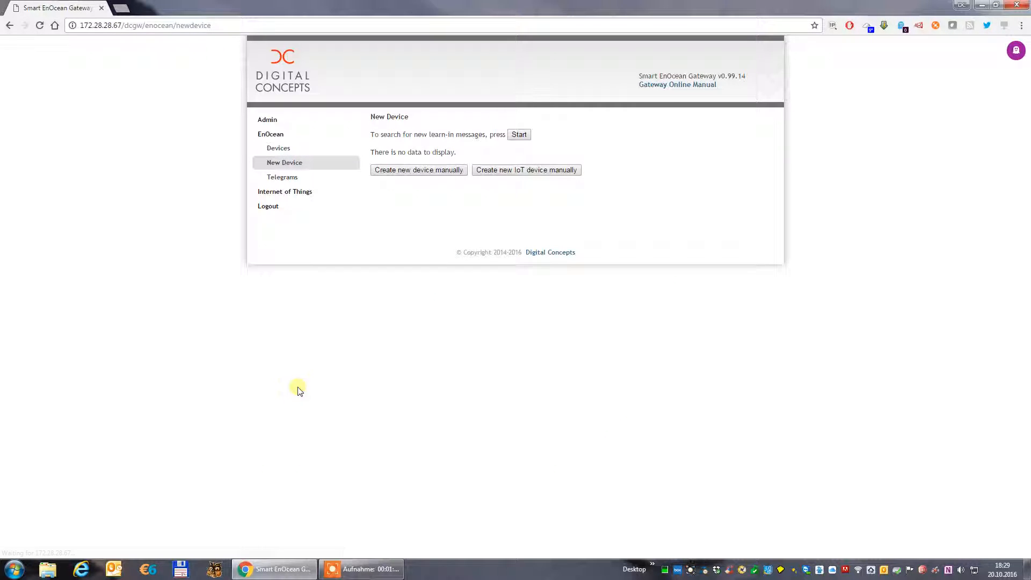
# Open the gateway's REST API on port 8080 from the admin dashboard and log in as user with the API password.
pyautogui.click(268, 120)
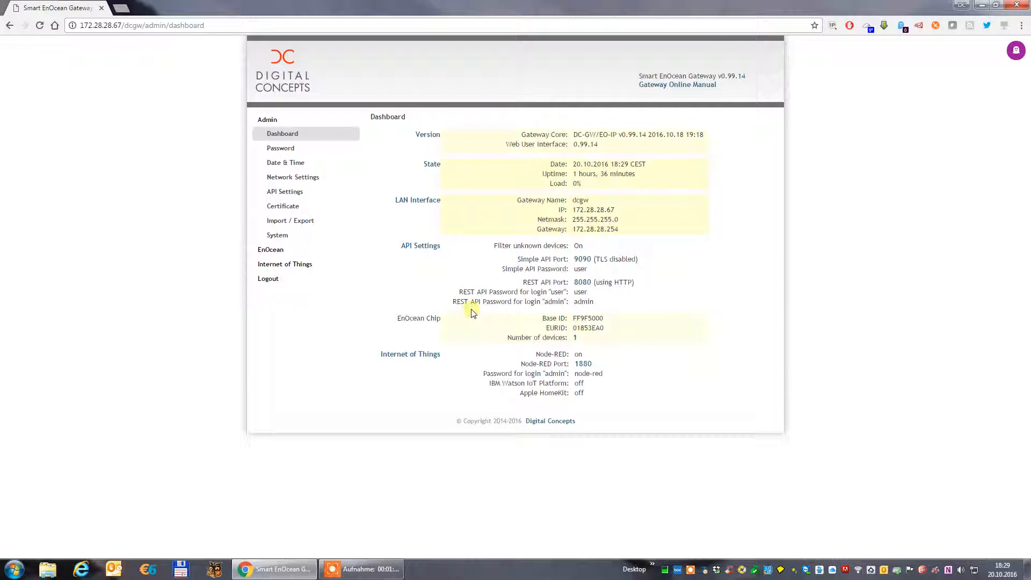
pyautogui.click(583, 282)
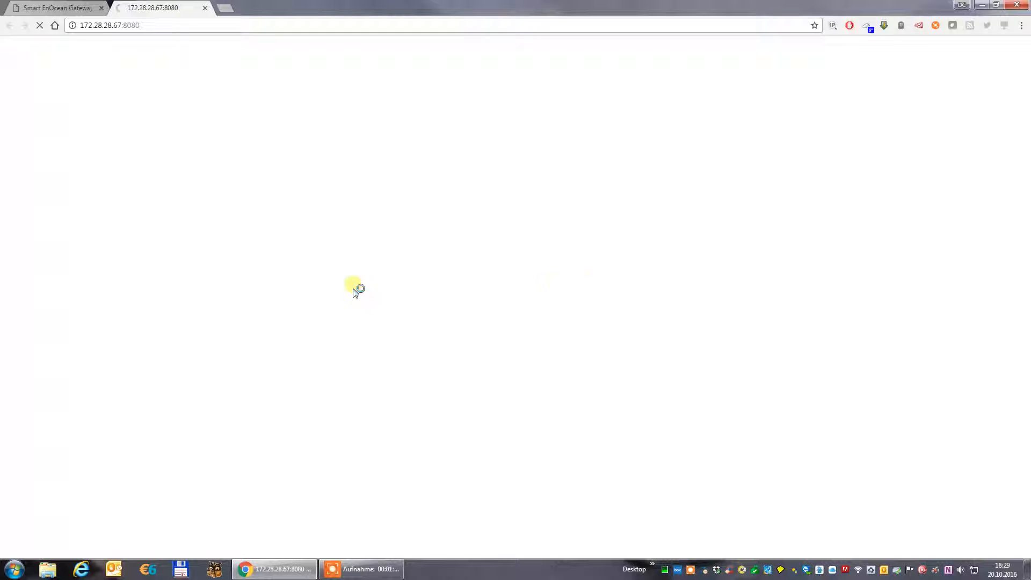
pyautogui.write('user')
pyautogui.press('Tab')
pyautogui.write('user')
pyautogui.press('Return')
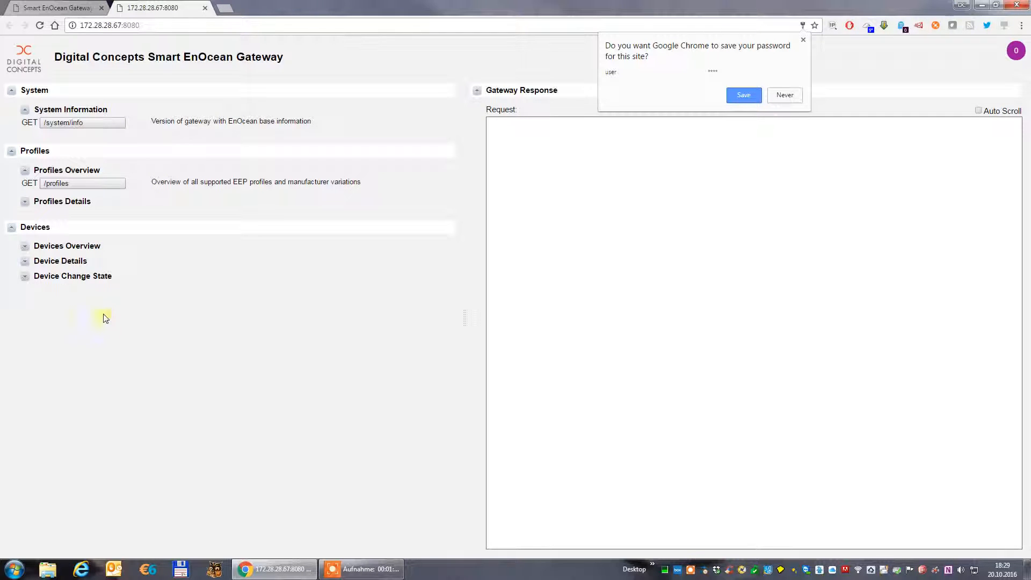
# Stream all transmitted device telegrams with /devices/stream and enable Auto Scroll for the response.
pyautogui.click(71, 247)
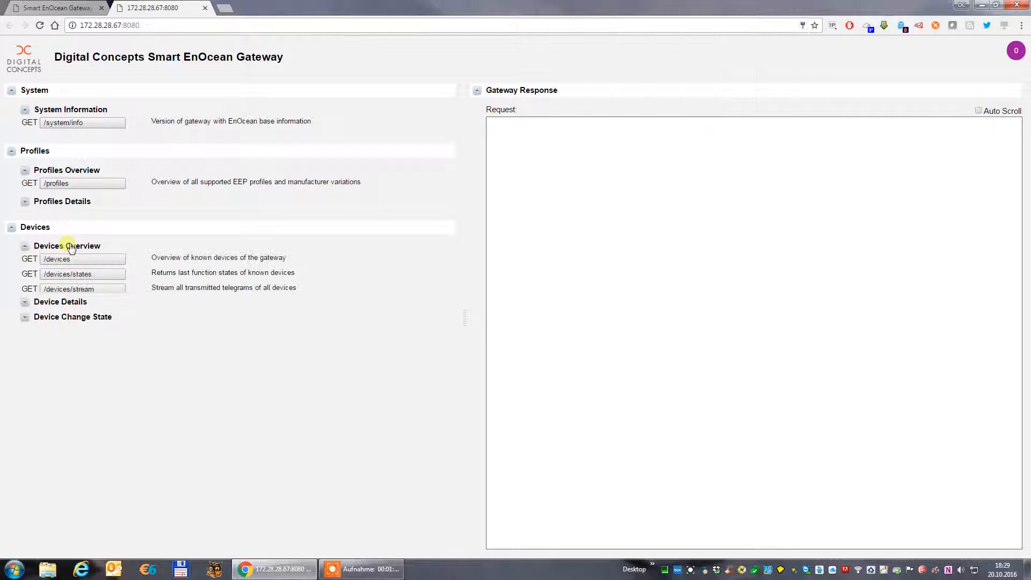
pyautogui.click(89, 289)
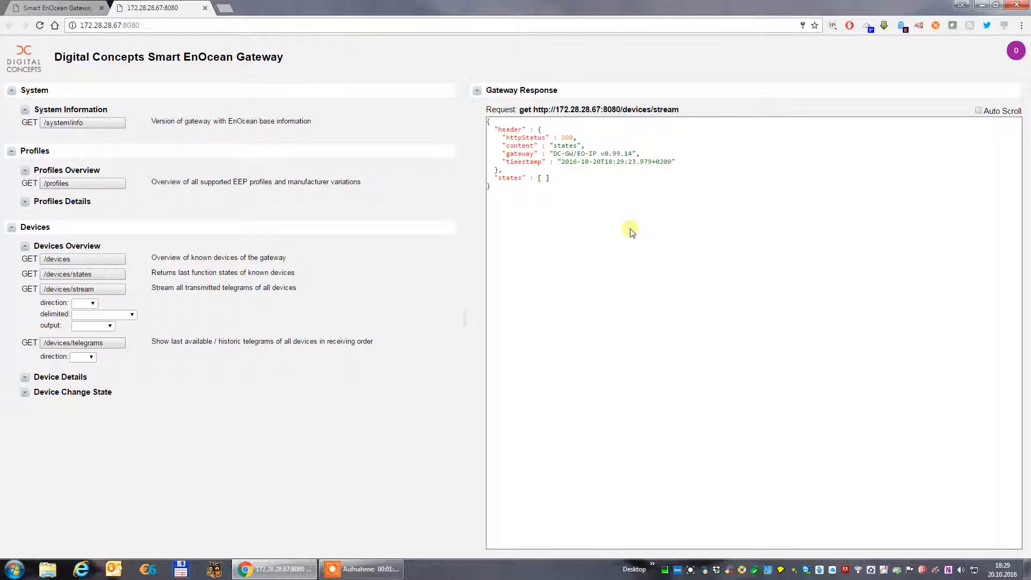
pyautogui.click(978, 111)
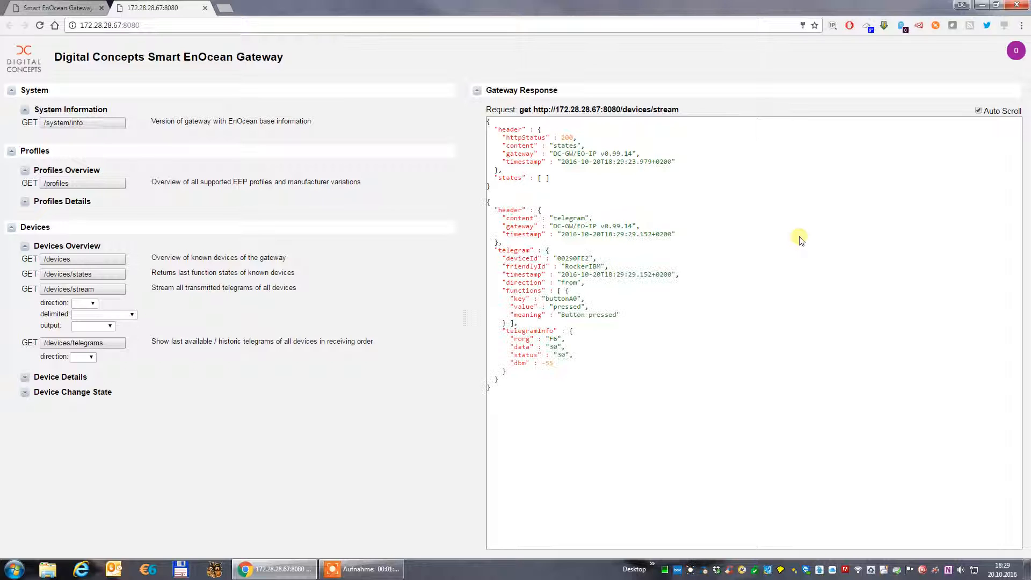
# Examine the key and value of the streamed RockerIBM telegrams for button press and release, and close the REST API page.
pyautogui.moveTo(489, 202); pyautogui.dragTo(493, 392)
pyautogui.click(493, 392)
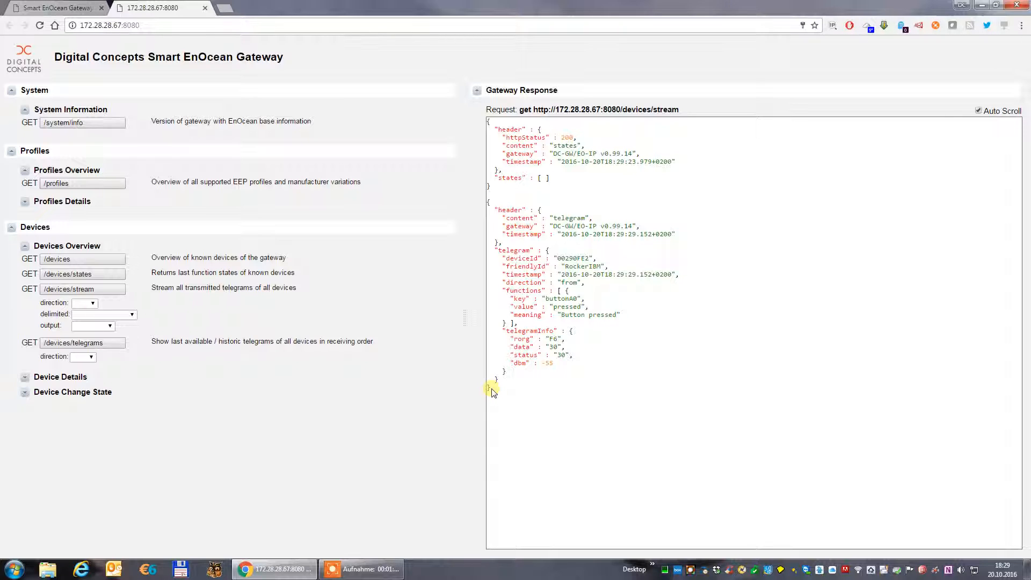
pyautogui.doubleClick(563, 298)
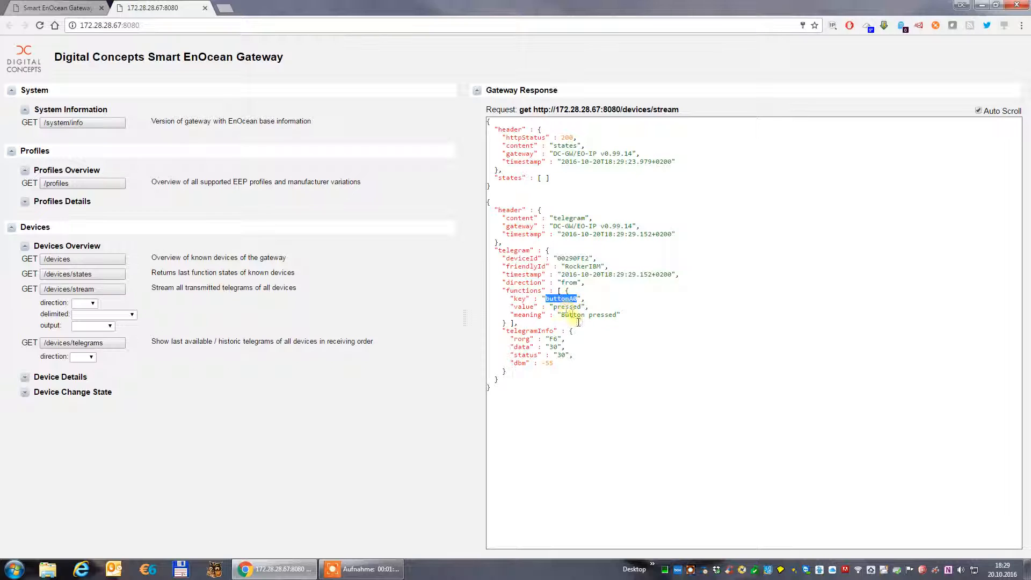
pyautogui.doubleClick(568, 307)
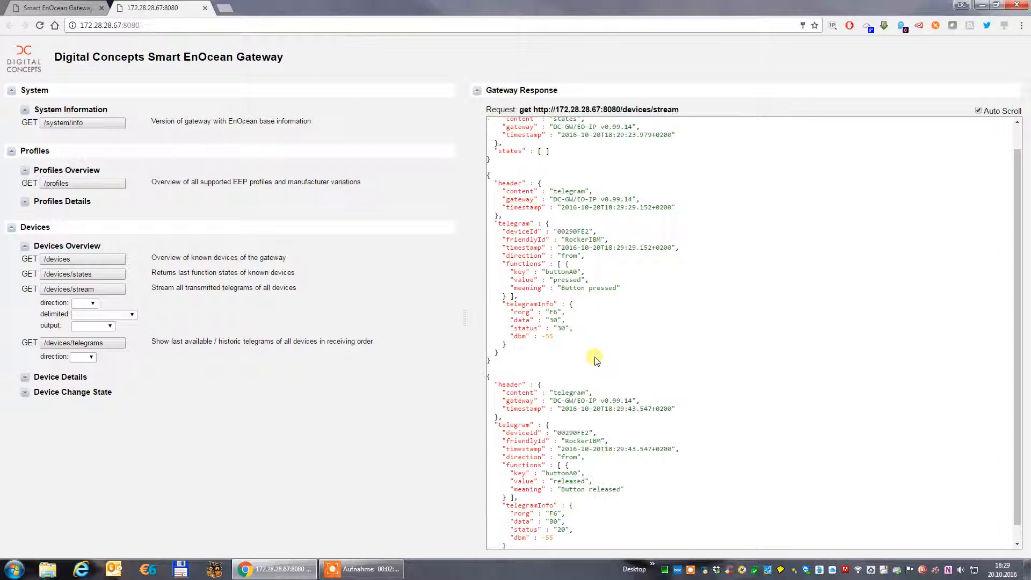
pyautogui.doubleClick(570, 464)
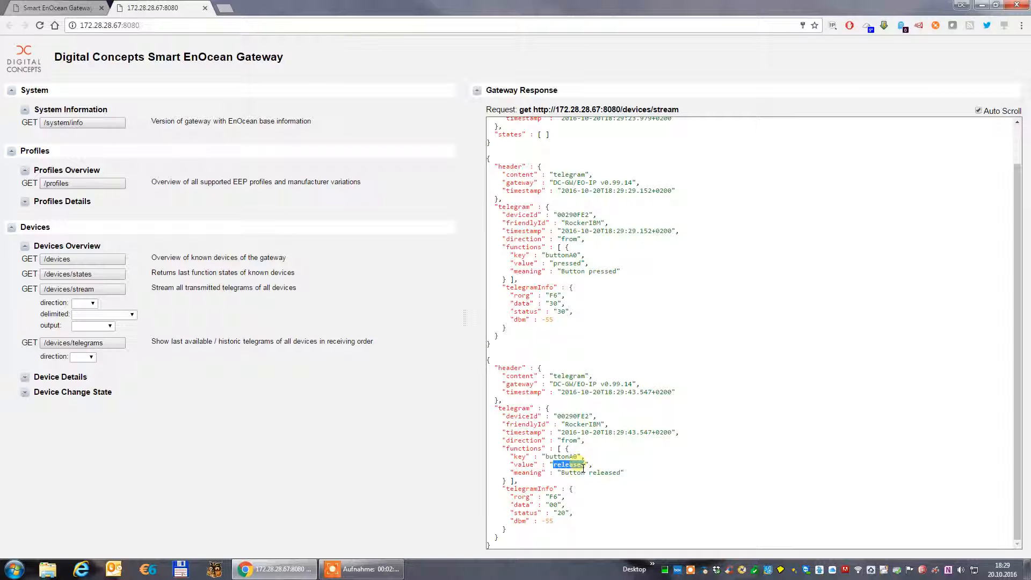
pyautogui.click(205, 8)
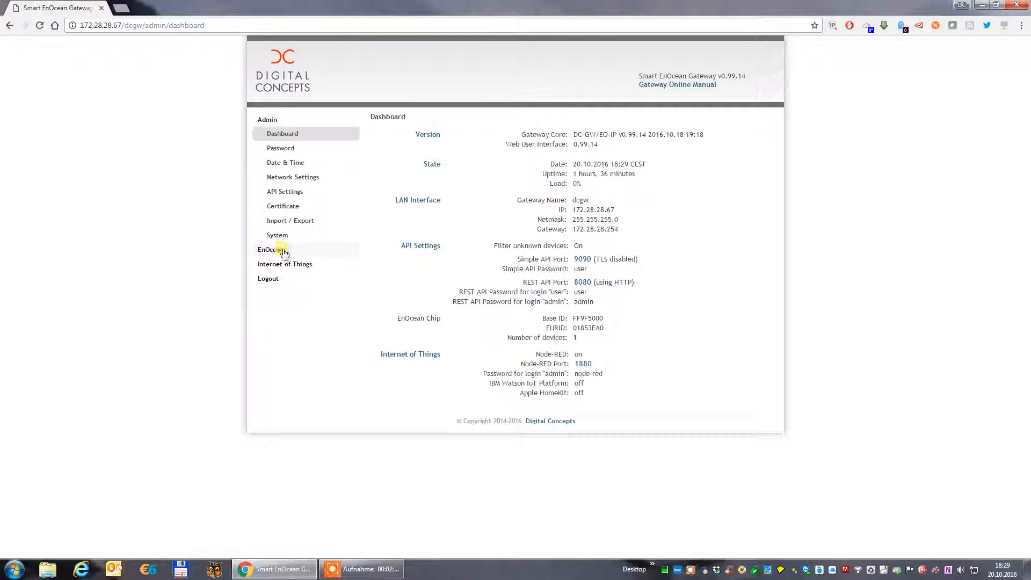
# Open the gateway's IBM Watson IoT Platform settings and review the required organization, gateway and authentication fields.
pyautogui.click(295, 269)
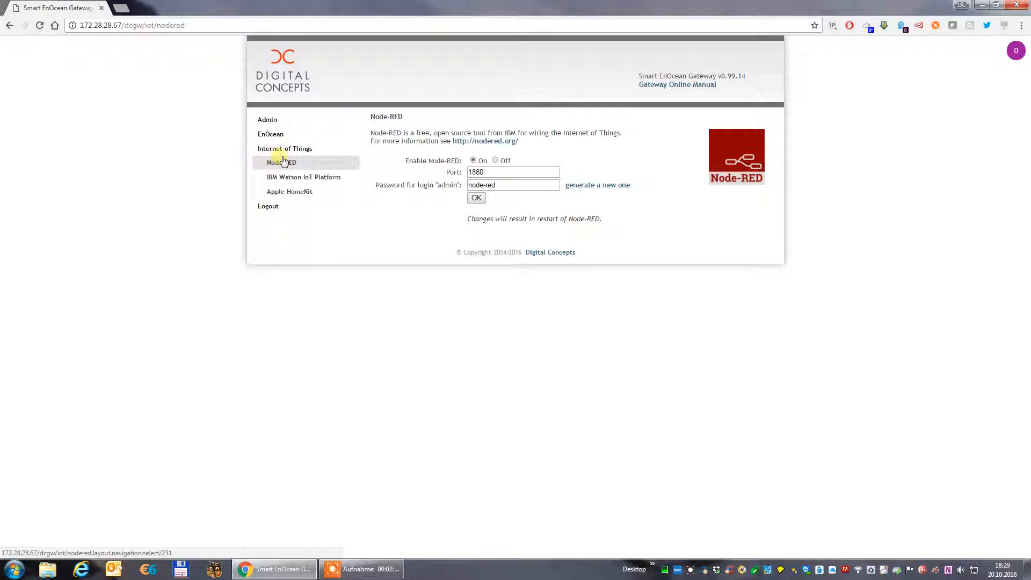
pyautogui.click(288, 175)
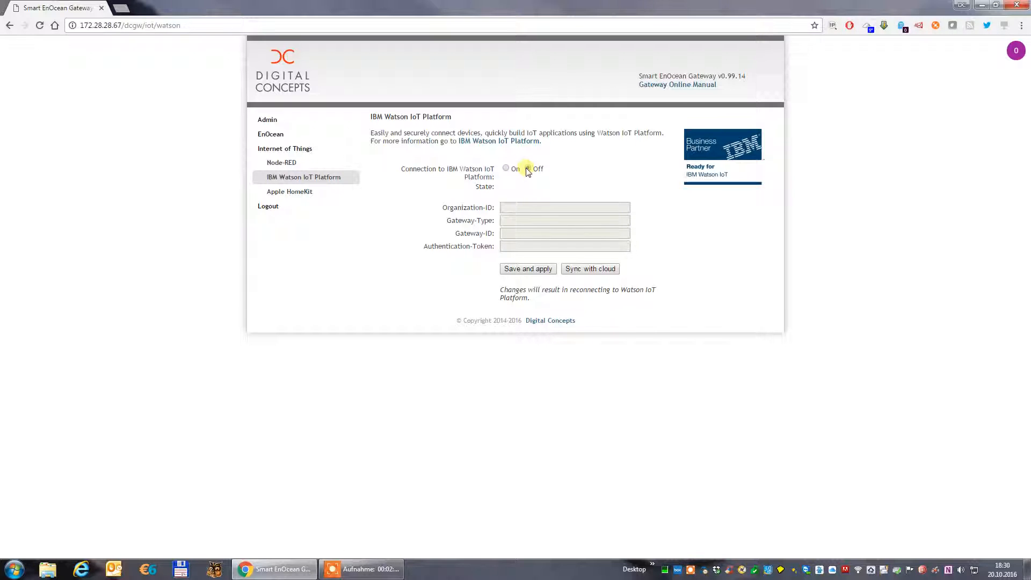
pyautogui.moveTo(442, 208); pyautogui.dragTo(492, 247)
pyautogui.click(491, 248)
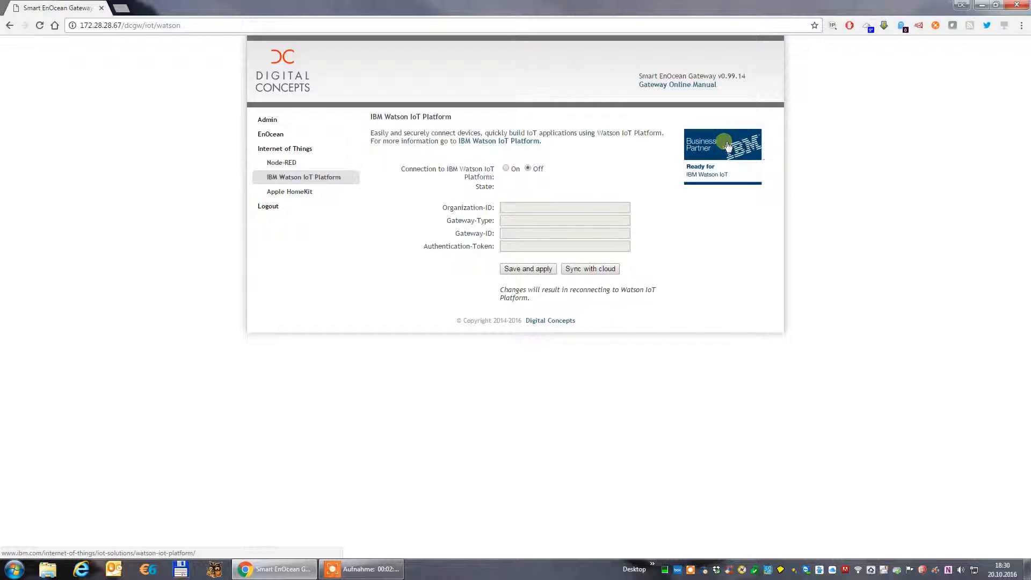
# Open IBM's Watson IoT Platform website from the gateway and follow its free trial offer to the Bluemix catalog.
pyautogui.click(724, 149)
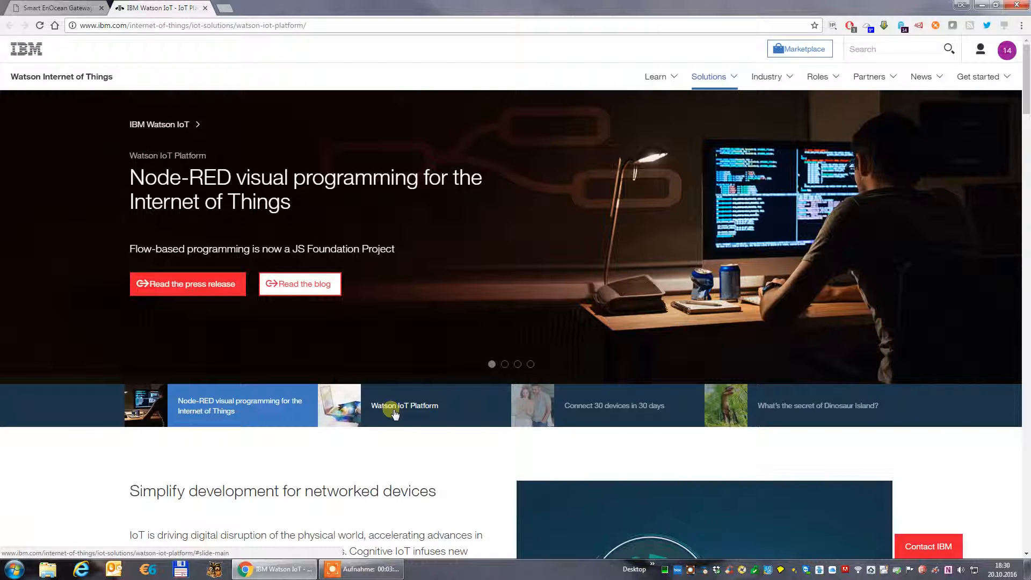
pyautogui.click(426, 413)
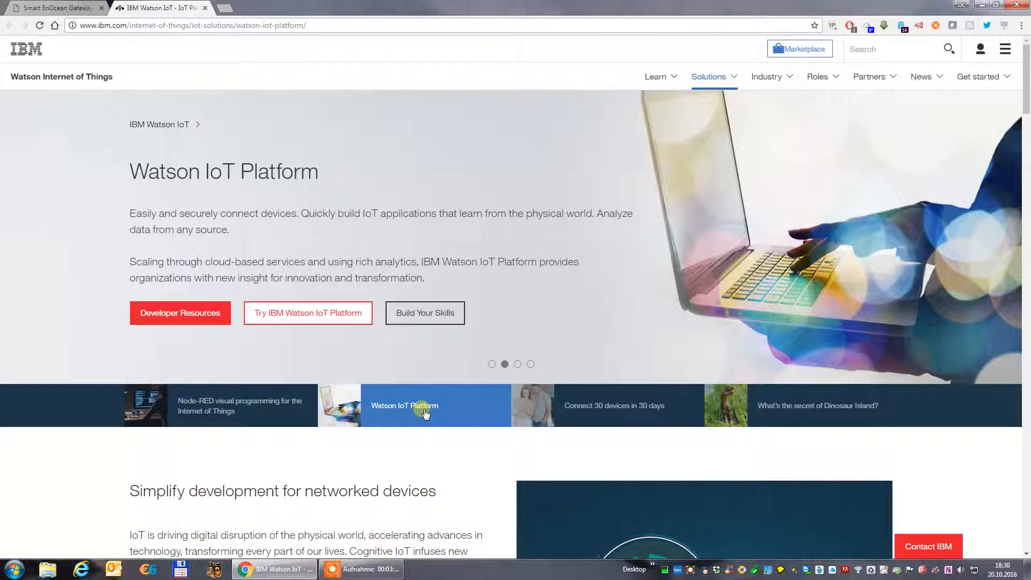
pyautogui.click(314, 320)
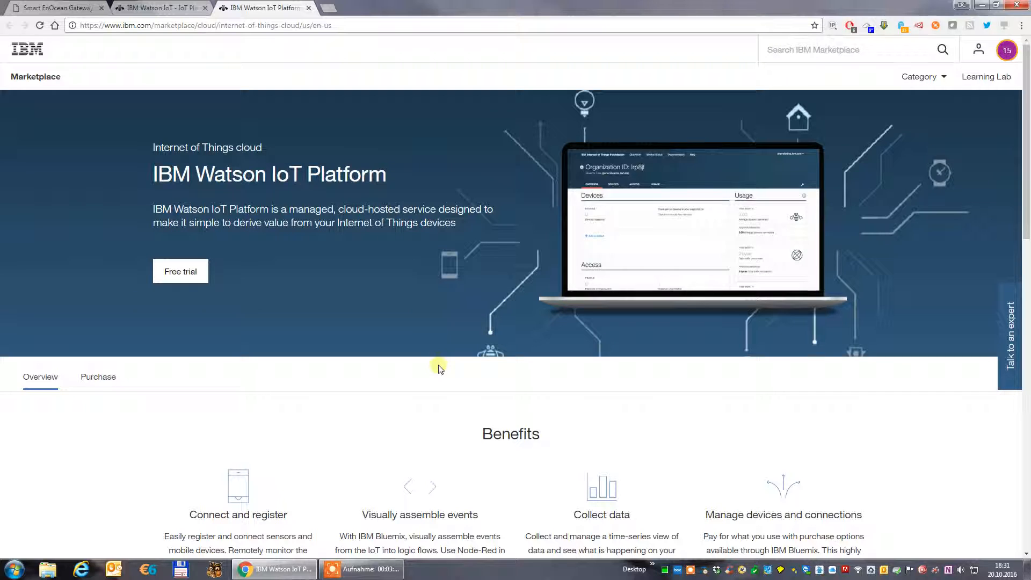
pyautogui.click(195, 275)
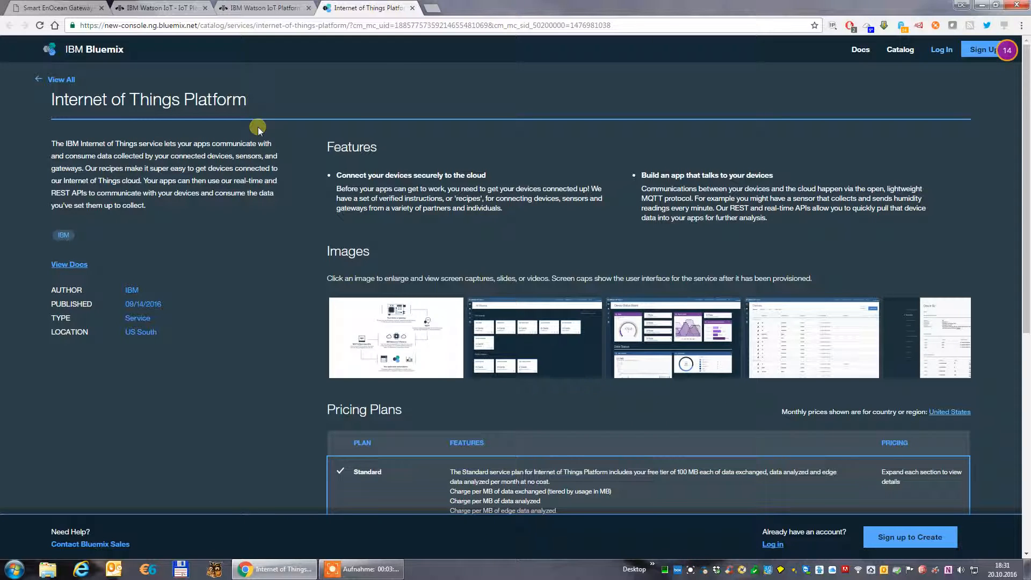
# Search Google for "bluemix login" in a new tab, view the Bluemix welcome page and close that tab.
pyautogui.click(434, 10)
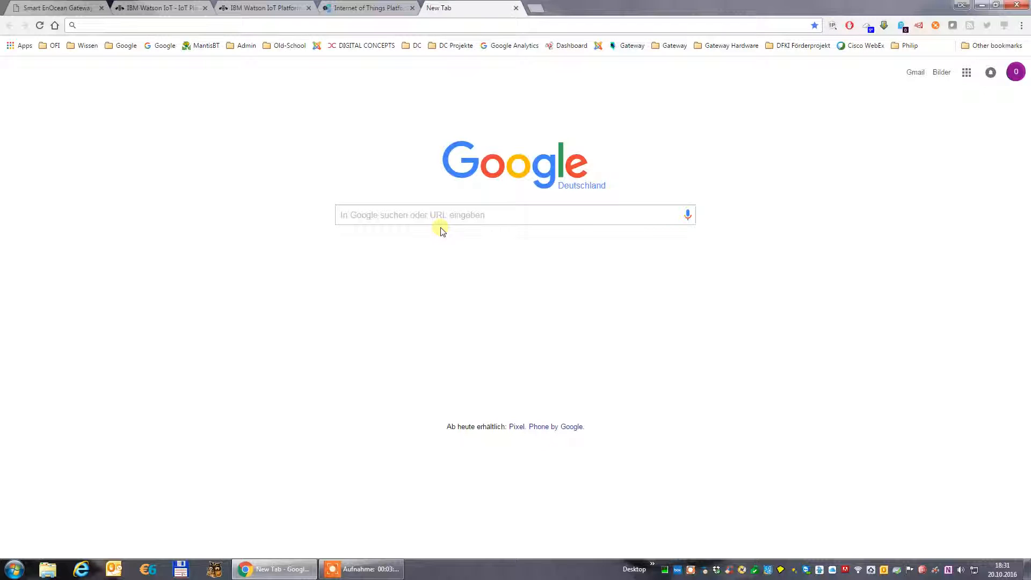
pyautogui.write('bluemix login')
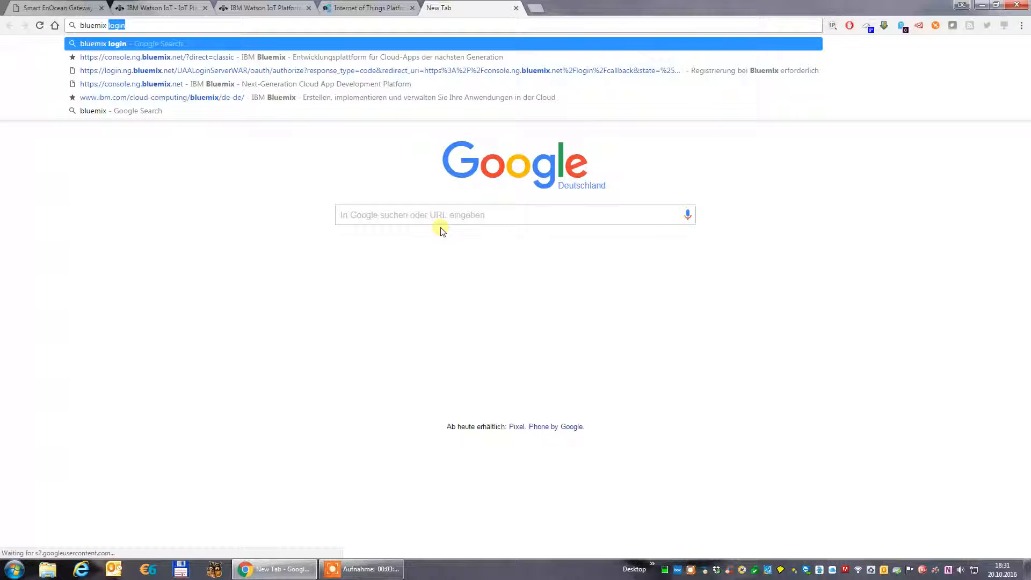
pyautogui.press('Return')
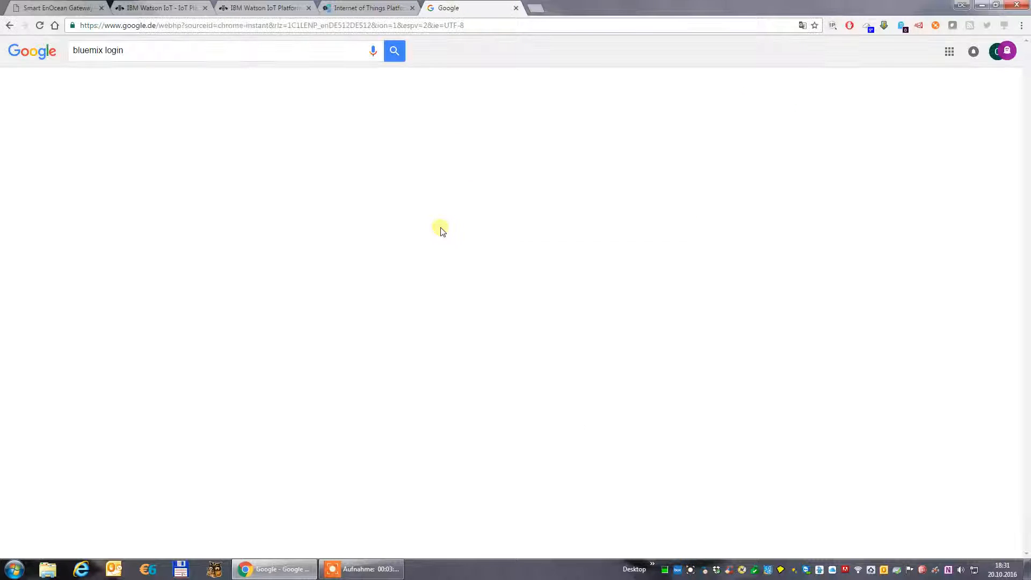
pyautogui.click(205, 135)
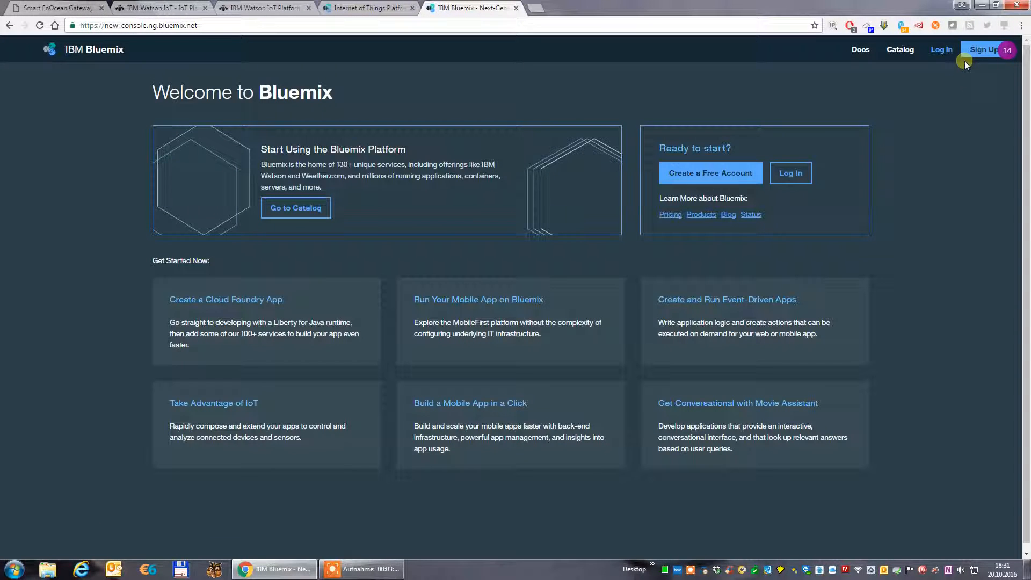
pyautogui.click(516, 9)
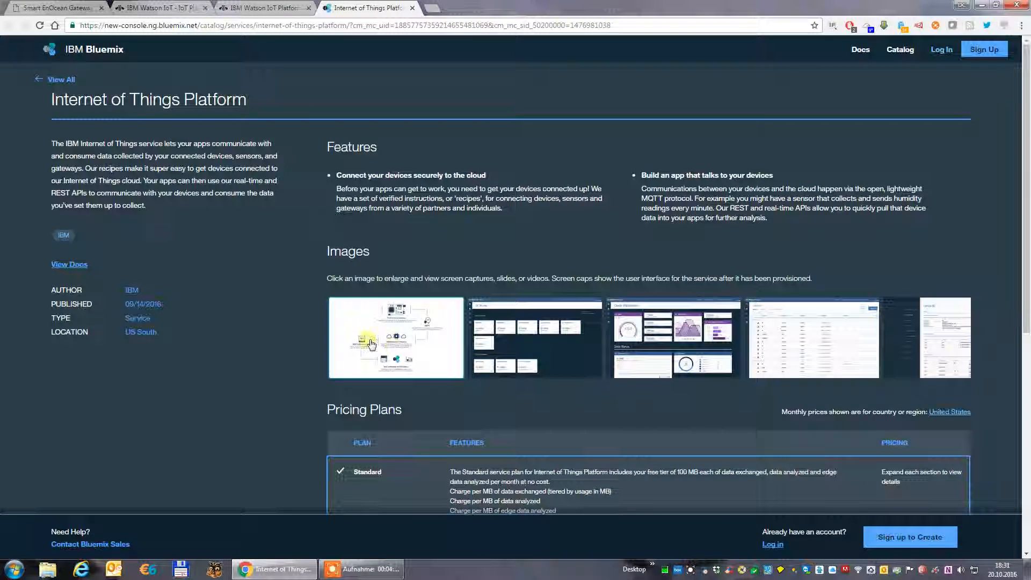
# Select the Free pricing plan for the Internet of Things Platform service.
pyautogui.scroll(-3, 368, 340)
pyautogui.scroll(-1, 271, 289)
pyautogui.scroll(-2, 272, 289)
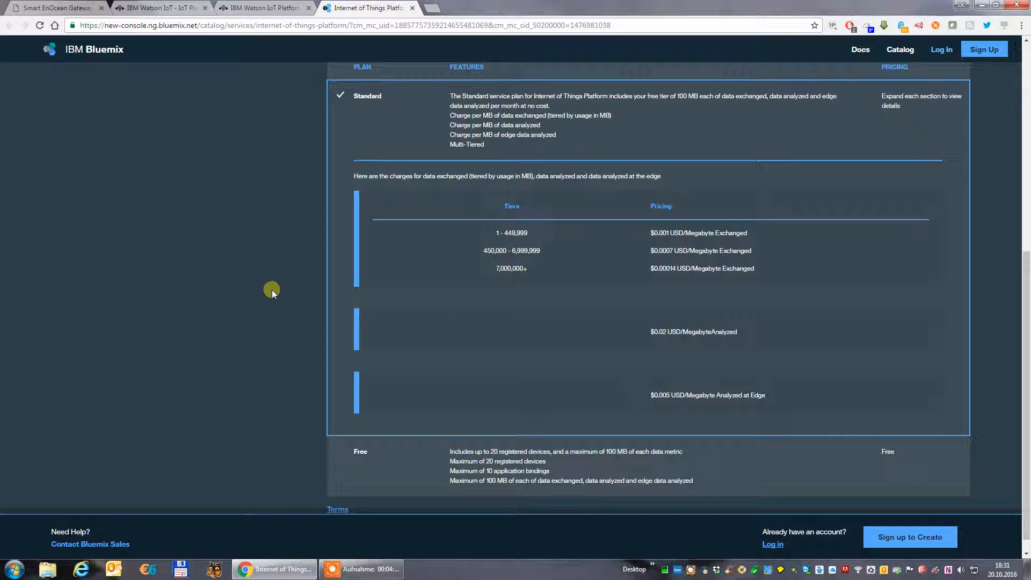
pyautogui.scroll(-1, 279, 289)
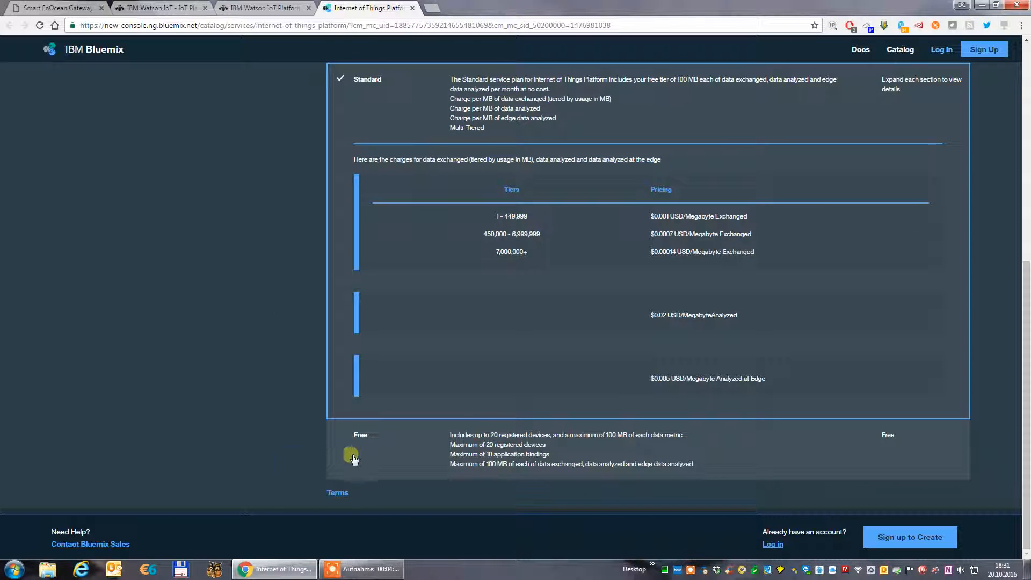
pyautogui.click(362, 439)
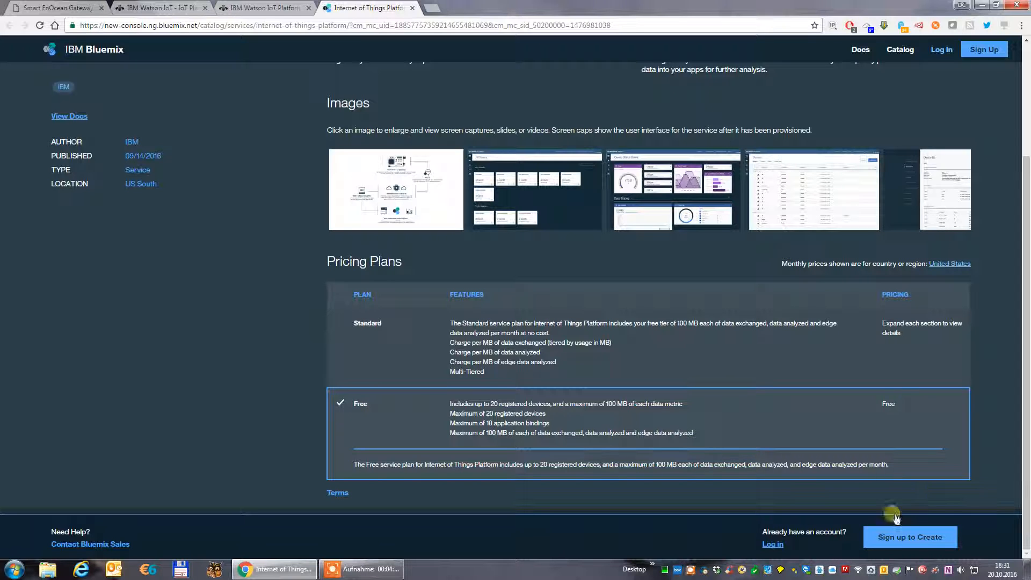
# Start the Bluemix sign-up for the Free plan and enter the account's email address.
pyautogui.click(908, 539)
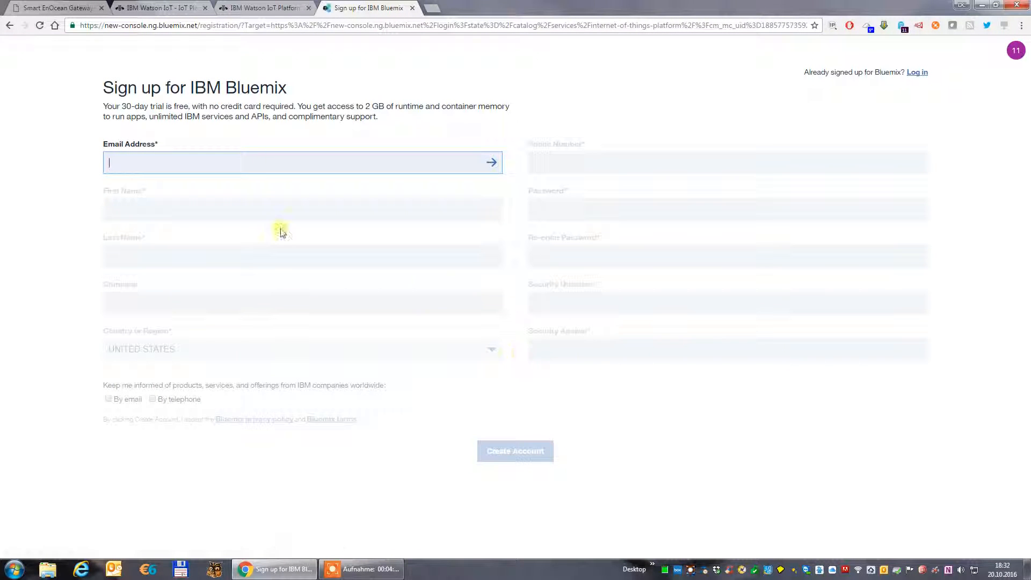
pyautogui.click(133, 171)
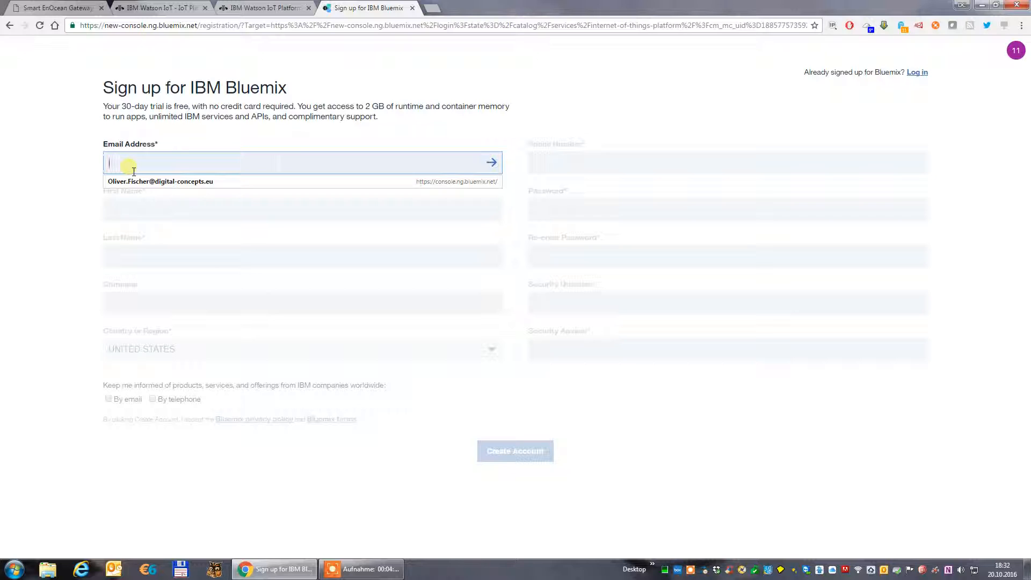
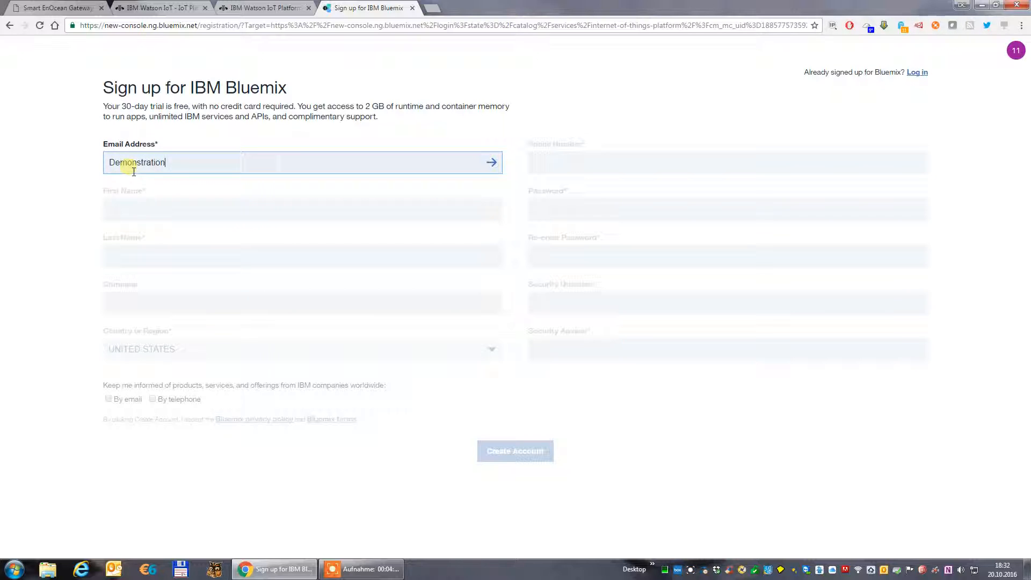
pyautogui.press('Tab')
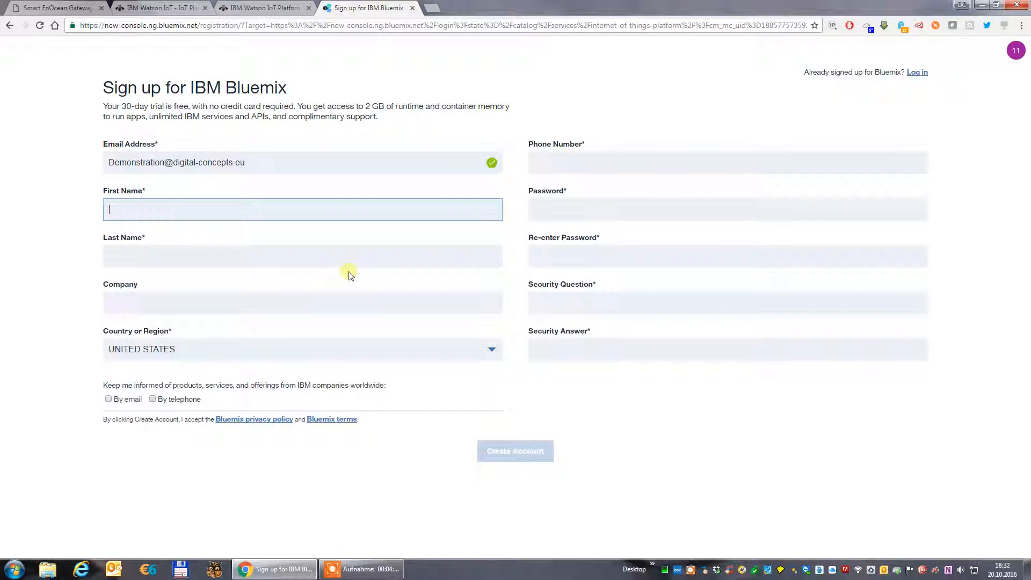
# Autofill the name, company Digital Concepts GmbH, country Germany and phone number, and add the international prefix to the phone number.
pyautogui.write('Oliver')
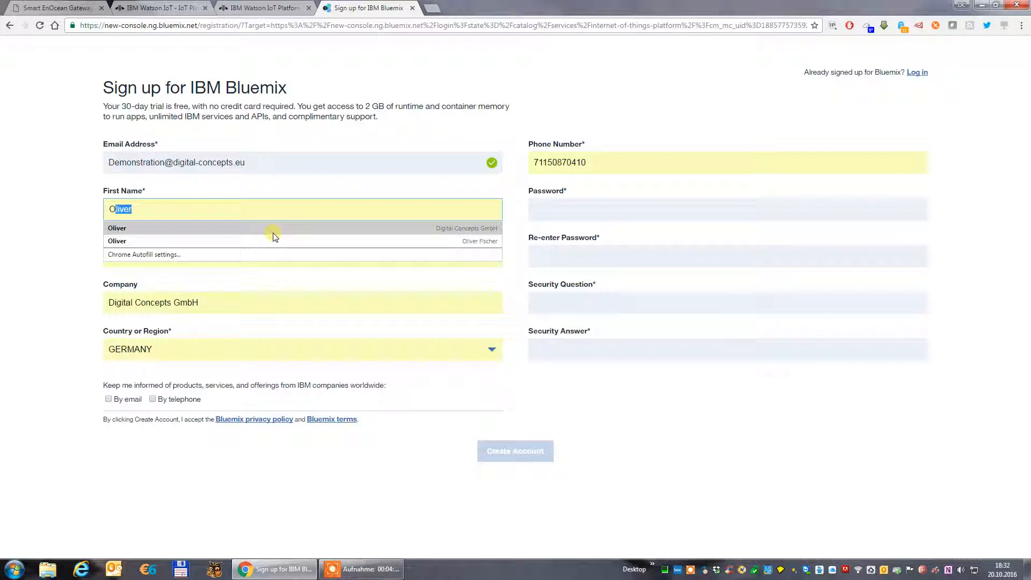
pyautogui.click(274, 233)
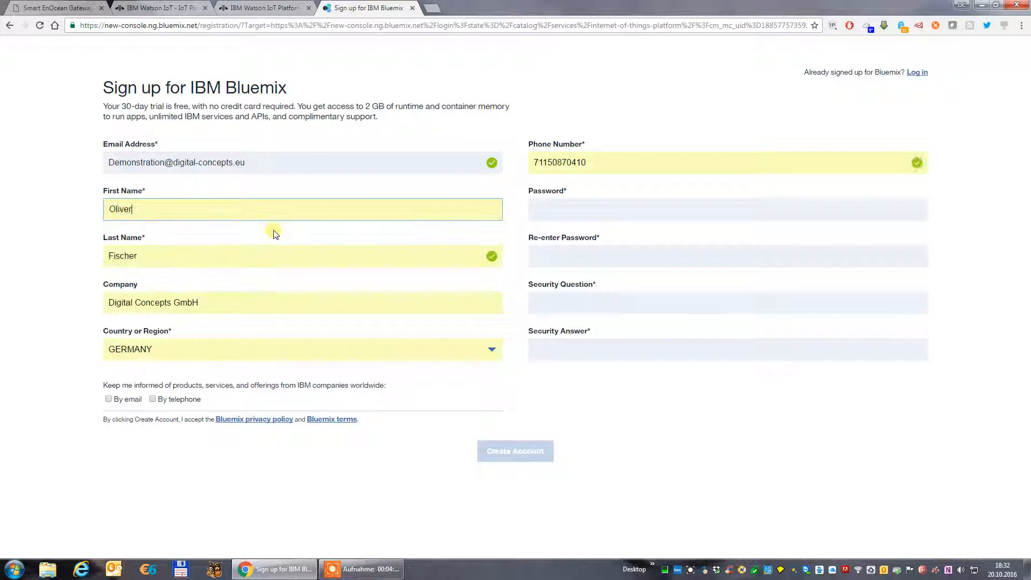
pyautogui.click(541, 166)
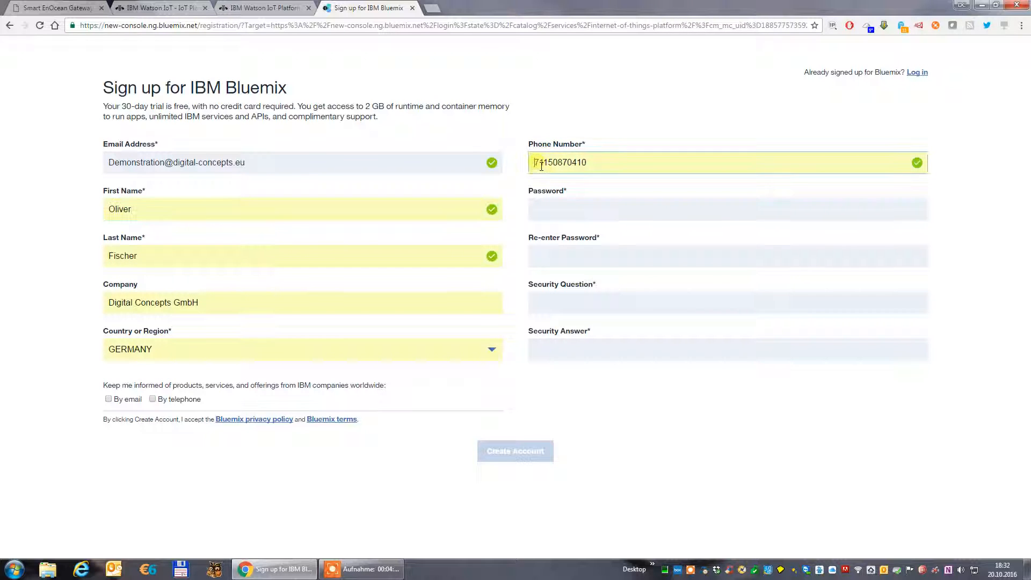
pyautogui.write('+49')
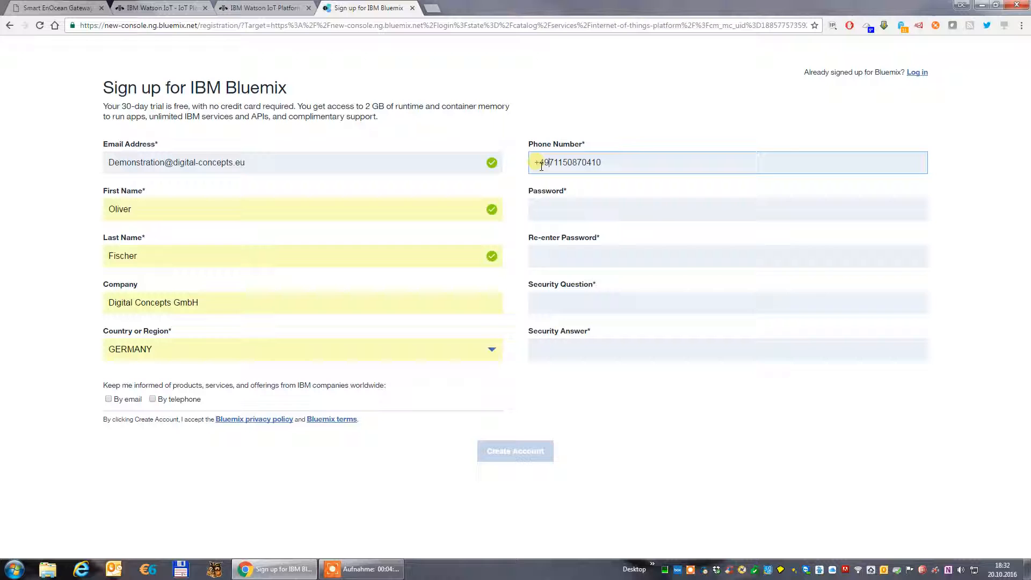
# Enter the account password and repeat it in the confirmation field.
pyautogui.click(619, 214)
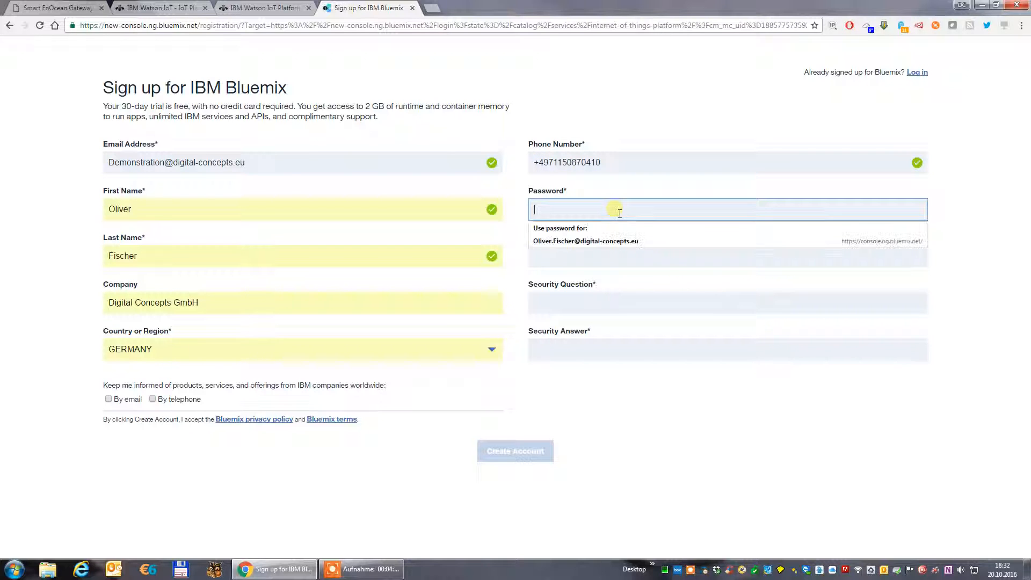
pyautogui.write('••')
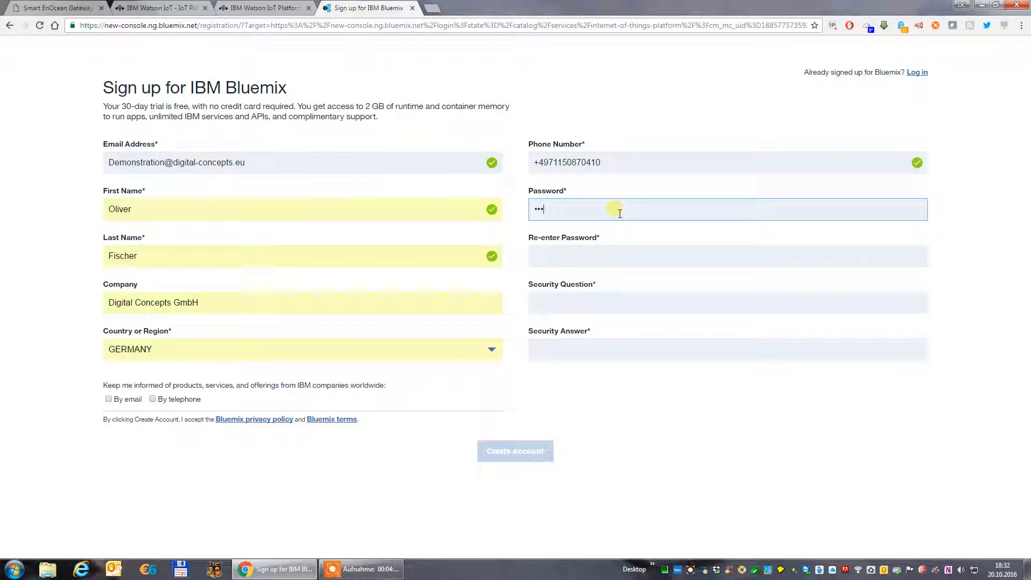
pyautogui.press('Tab')
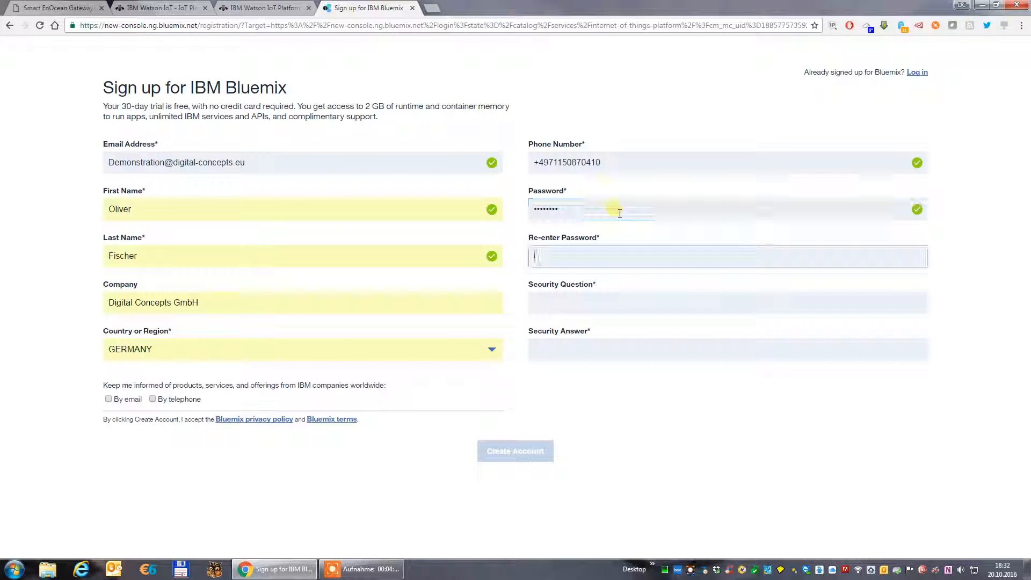
pyautogui.write('••••••')
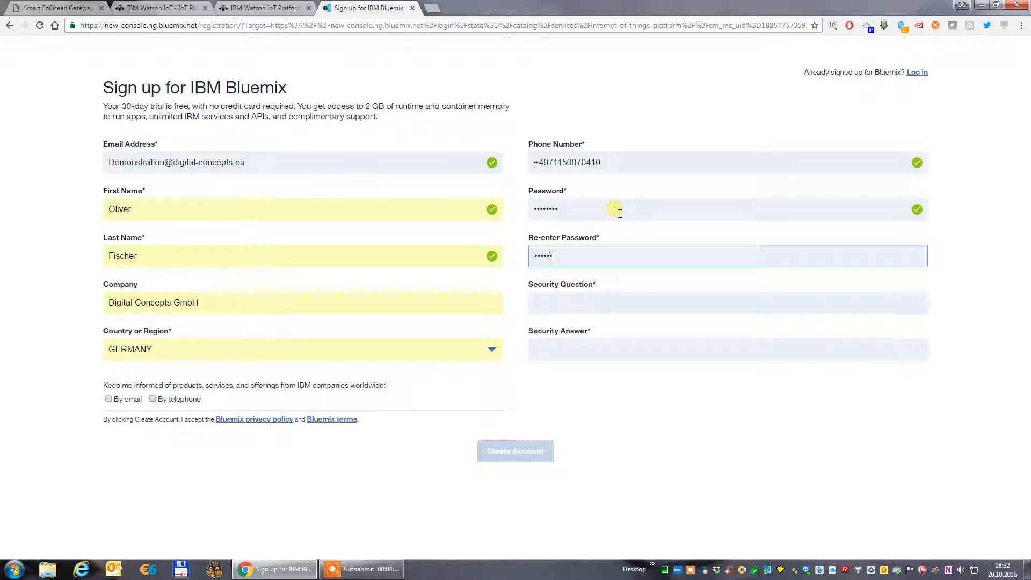
pyautogui.write('••')
# Fill in the security question and the security answer of the sign-up form.
pyautogui.click(588, 307)
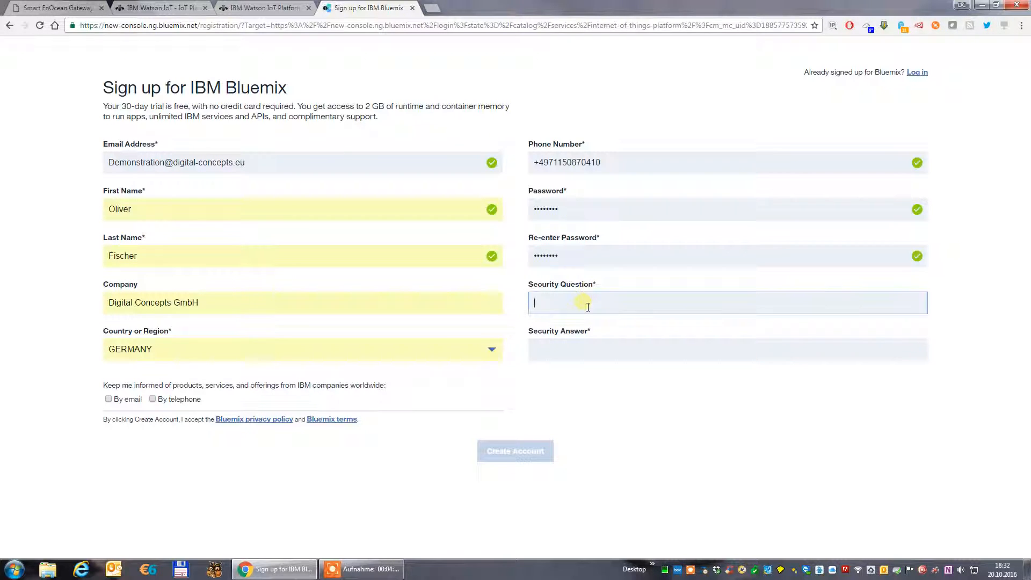
pyautogui.write('a')
pyautogui.click(510, 322)
pyautogui.click(554, 357)
pyautogui.write('b')
pyautogui.click(583, 388)
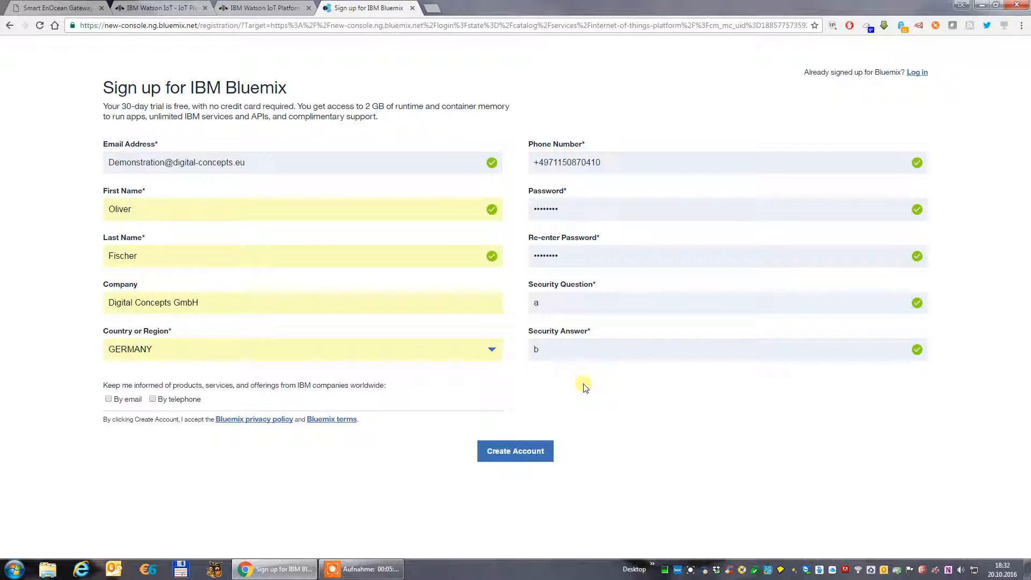
# Create the Bluemix account and decline saving the password for this site in the browser.
pyautogui.click(519, 453)
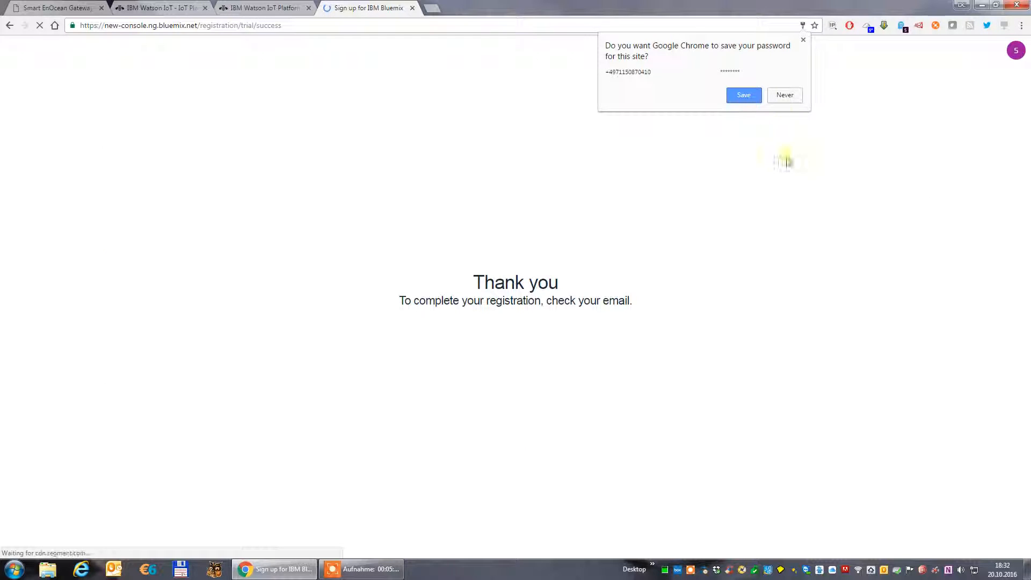
pyautogui.click(785, 96)
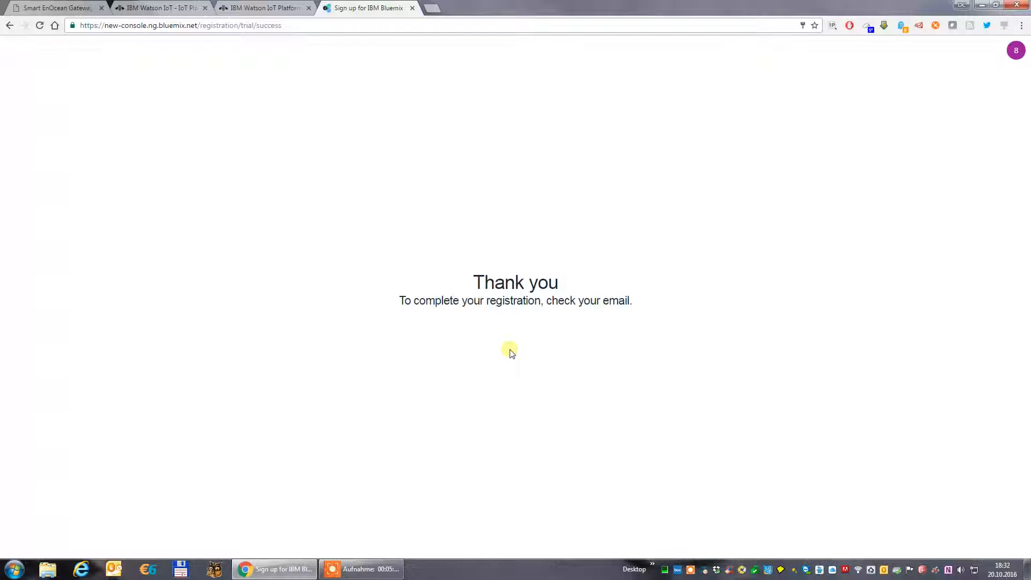
pyautogui.moveTo(401, 300); pyautogui.dragTo(653, 300)
pyautogui.click(654, 301)
# Switch to Outlook and confirm the account from the Bluemix Team's confirmation email.
pyautogui.rightClick(884, 570)
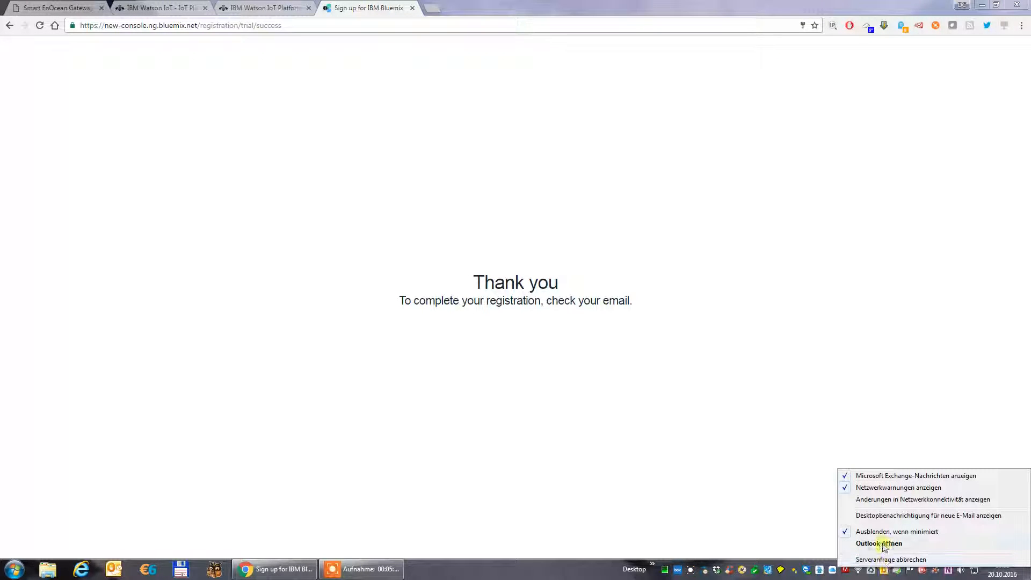
pyautogui.click(883, 544)
pyautogui.click(232, 141)
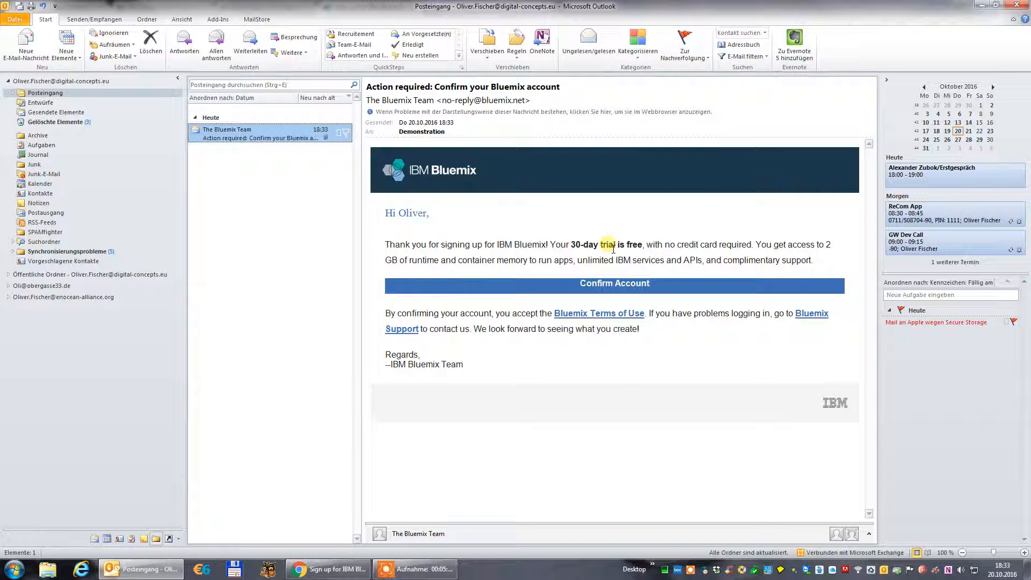
pyautogui.click(610, 289)
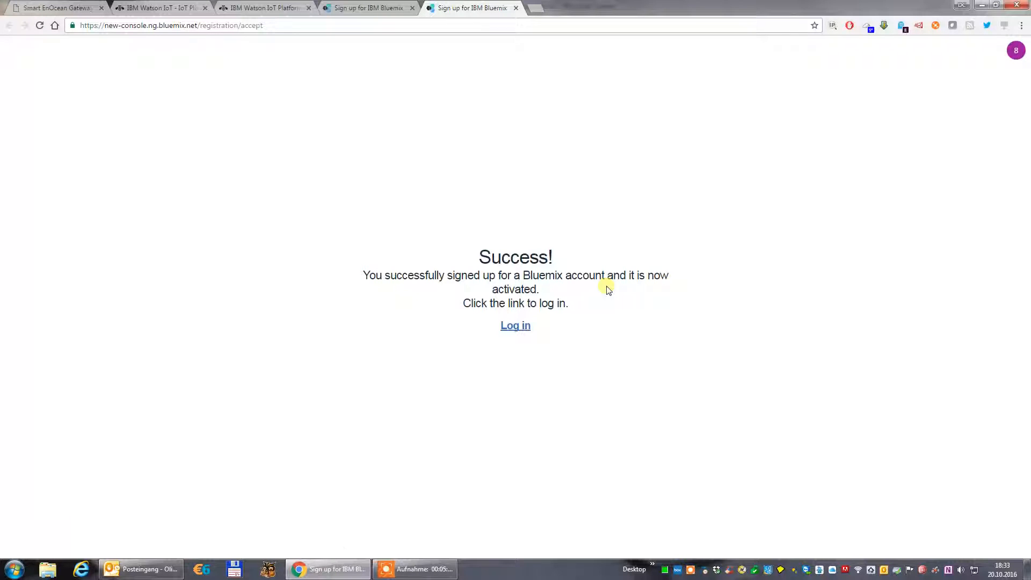
# Log in to Bluemix with the new account's email address and account password, replacing the prefilled credentials.
pyautogui.click(516, 326)
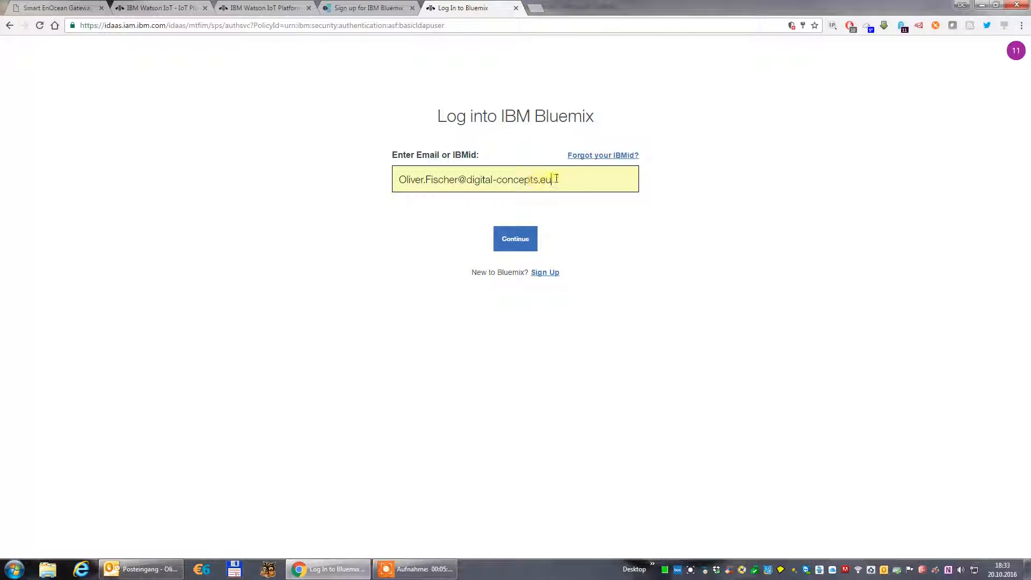
pyautogui.moveTo(460, 181); pyautogui.dragTo(403, 180)
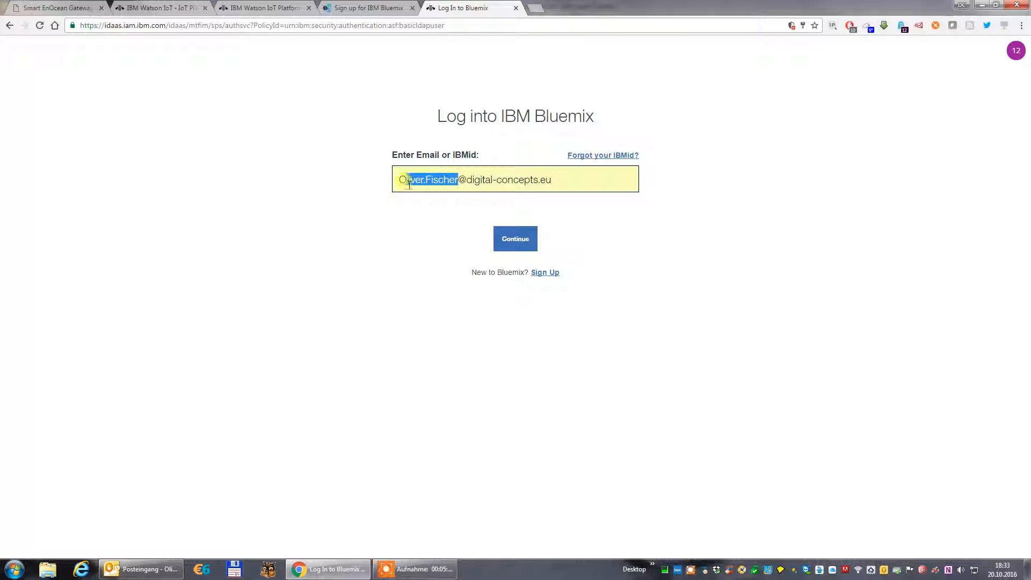
pyautogui.write('Demonstrat')
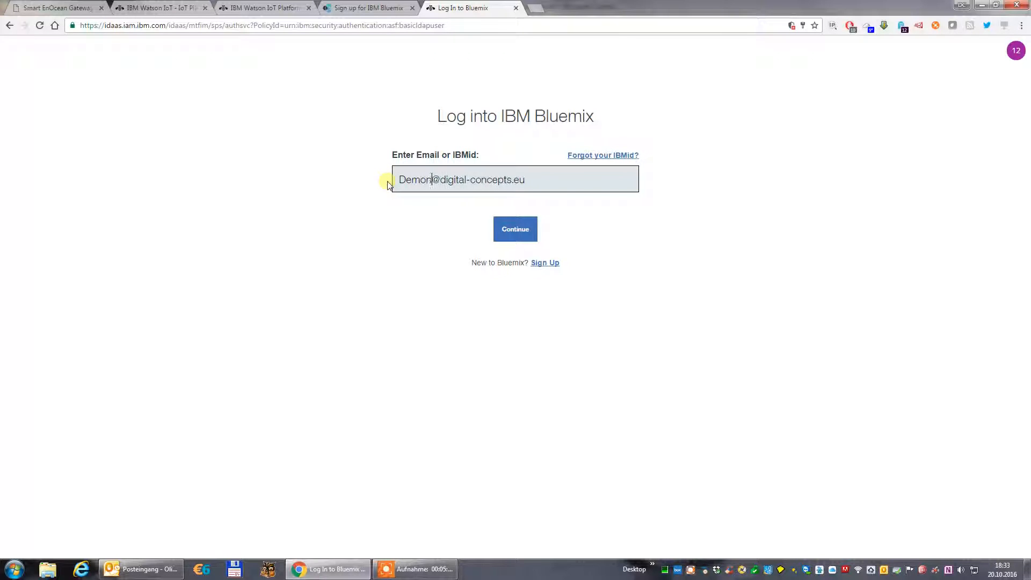
pyautogui.write('ion')
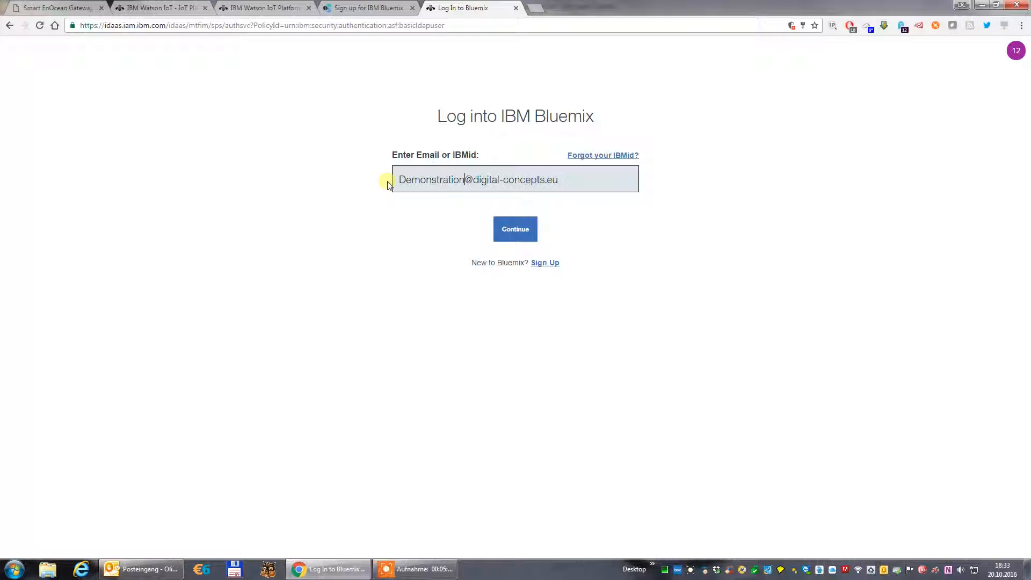
pyautogui.click(514, 231)
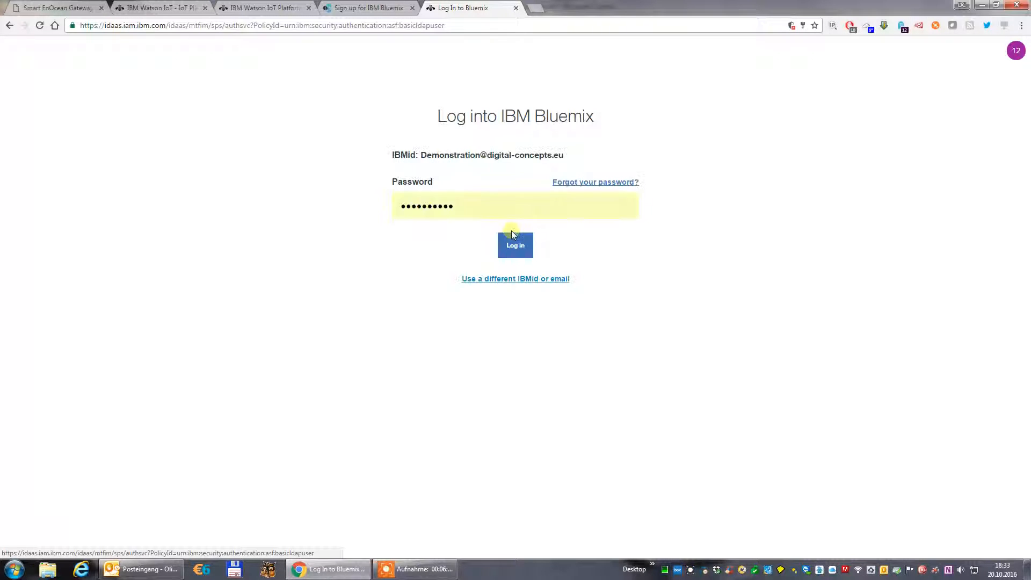
pyautogui.moveTo(458, 206); pyautogui.dragTo(385, 210)
pyautogui.write('•••••')
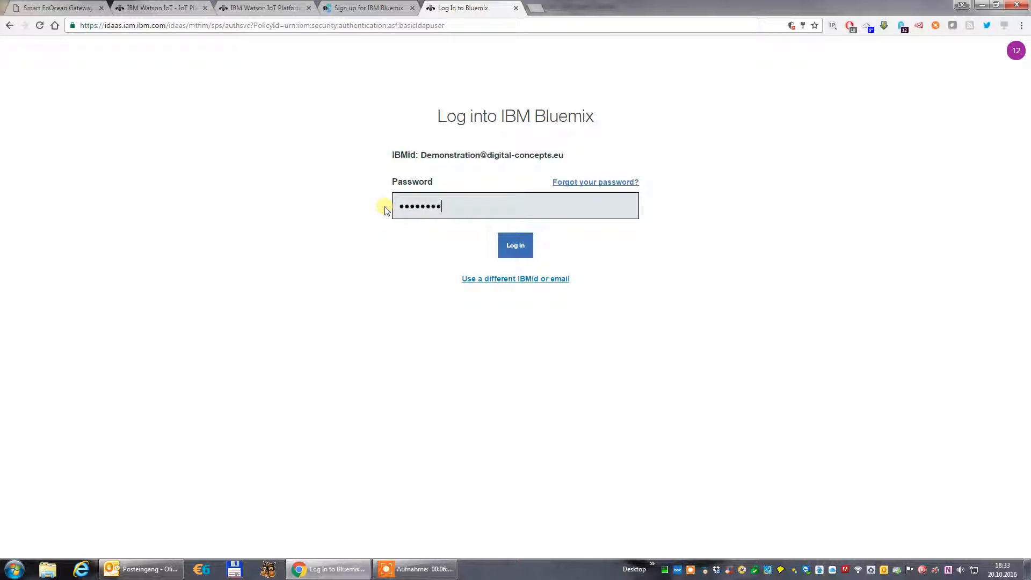
pyautogui.click(517, 248)
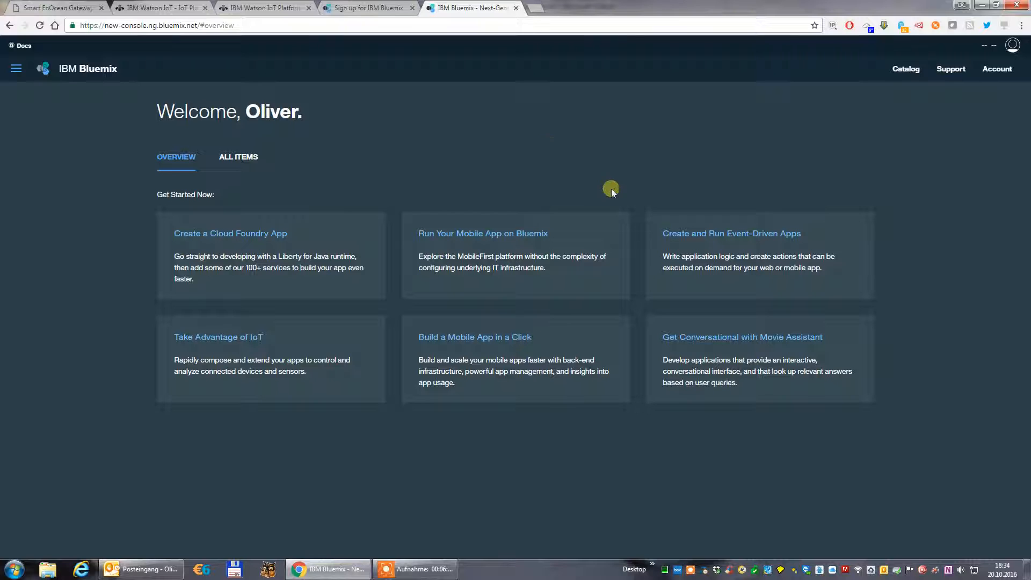
# Open the Bluemix catalog and create an organization in the United Kingdom region, using the suggested account email as its name.
pyautogui.click(907, 69)
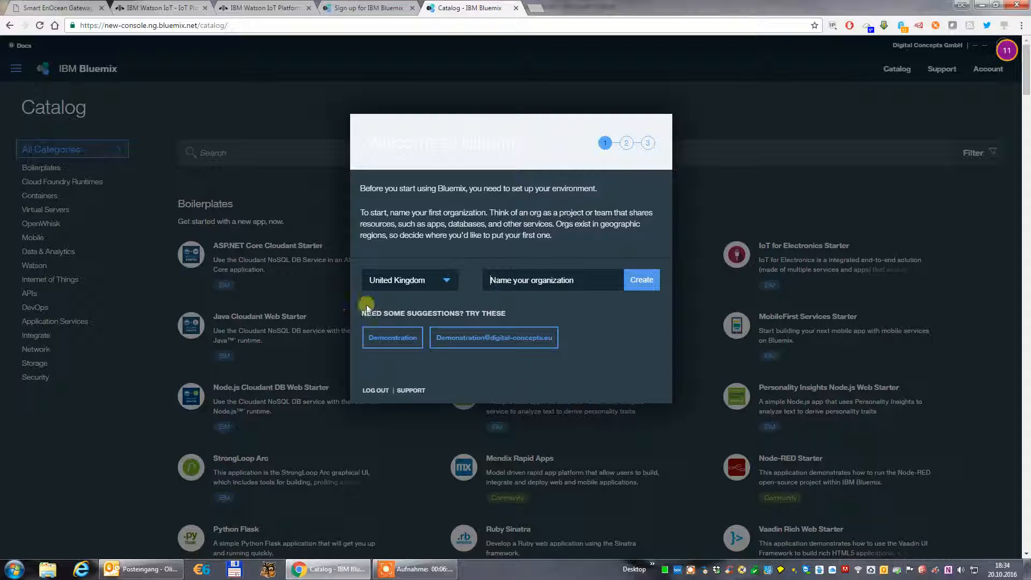
pyautogui.click(446, 280)
pyautogui.write('EnOcean')
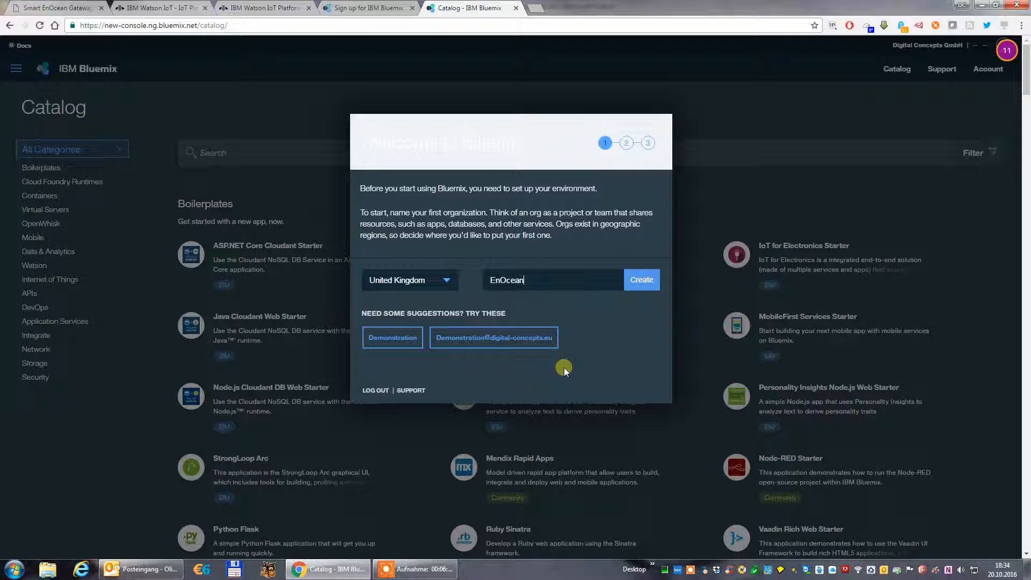
pyautogui.write('Demo')
pyautogui.click(487, 340)
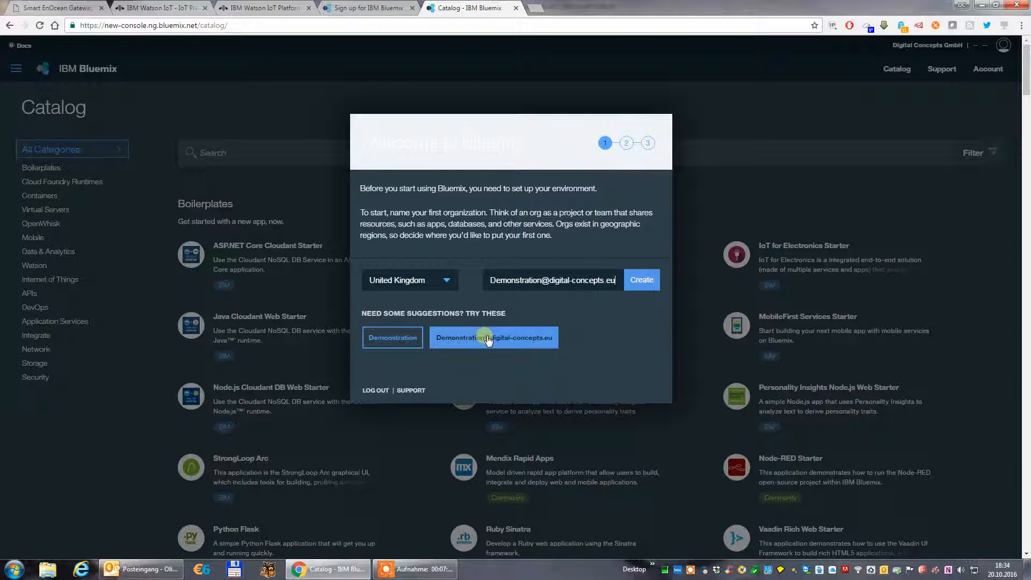
pyautogui.click(640, 282)
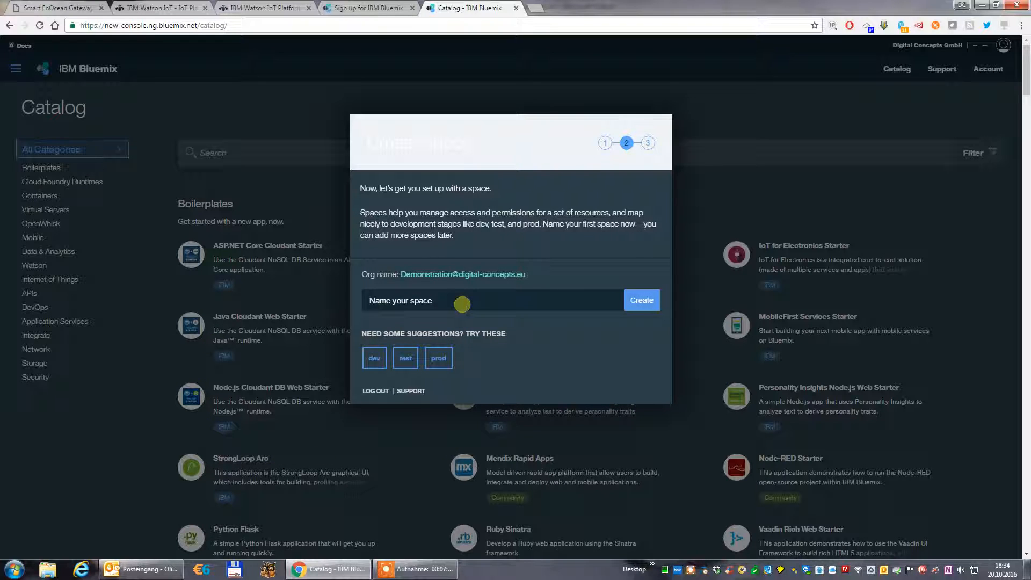
# Create a space named Demo and finish the environment setup, without adding another space in the US South region.
pyautogui.click(418, 301)
pyautogui.write('Demo')
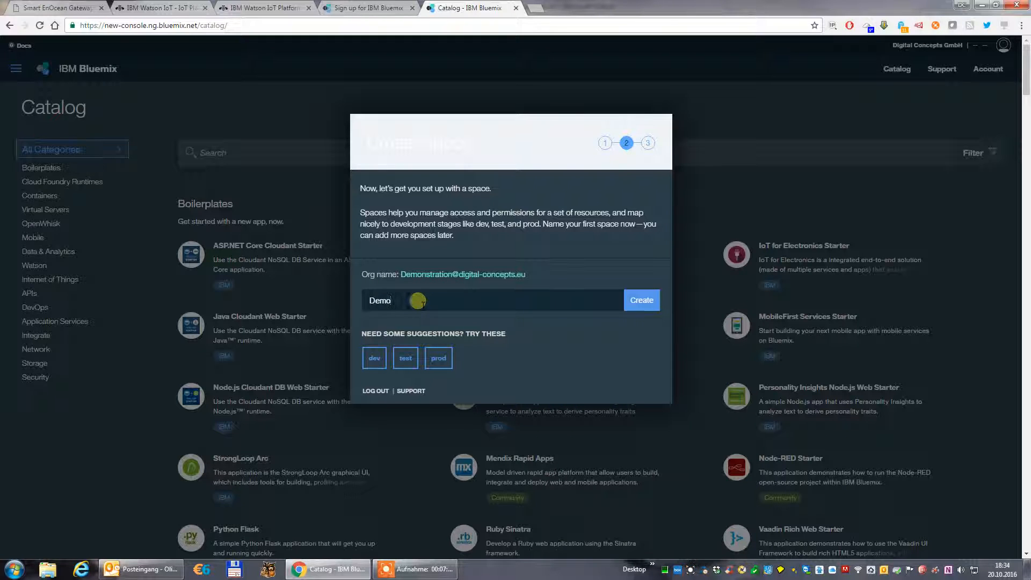
pyautogui.click(641, 304)
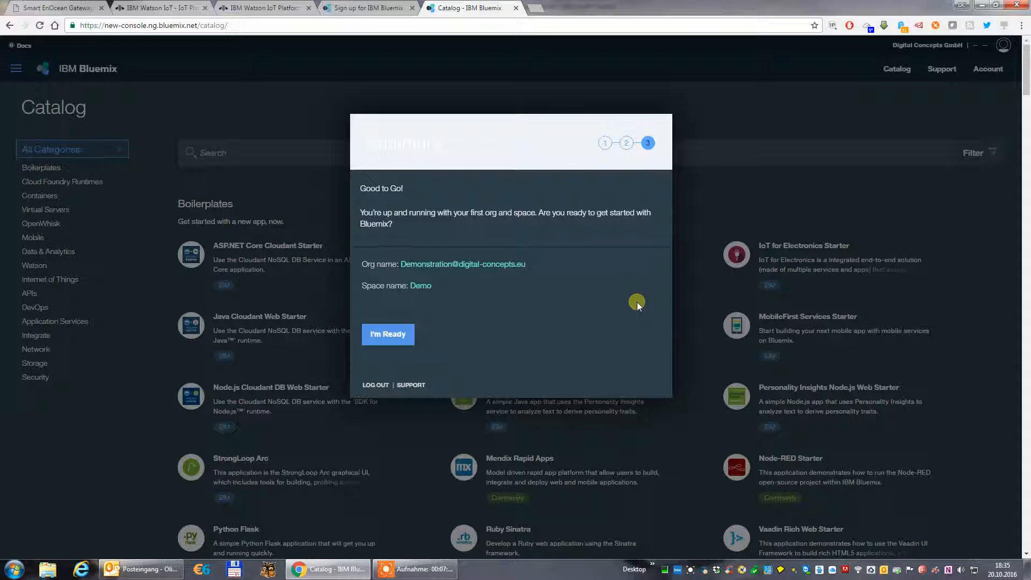
pyautogui.click(413, 335)
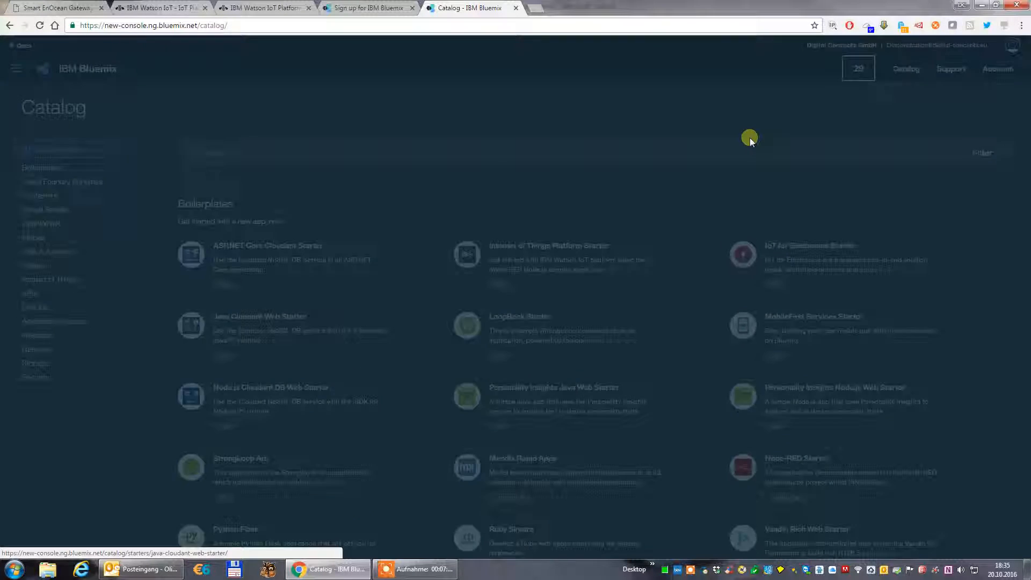
pyautogui.click(334, 318)
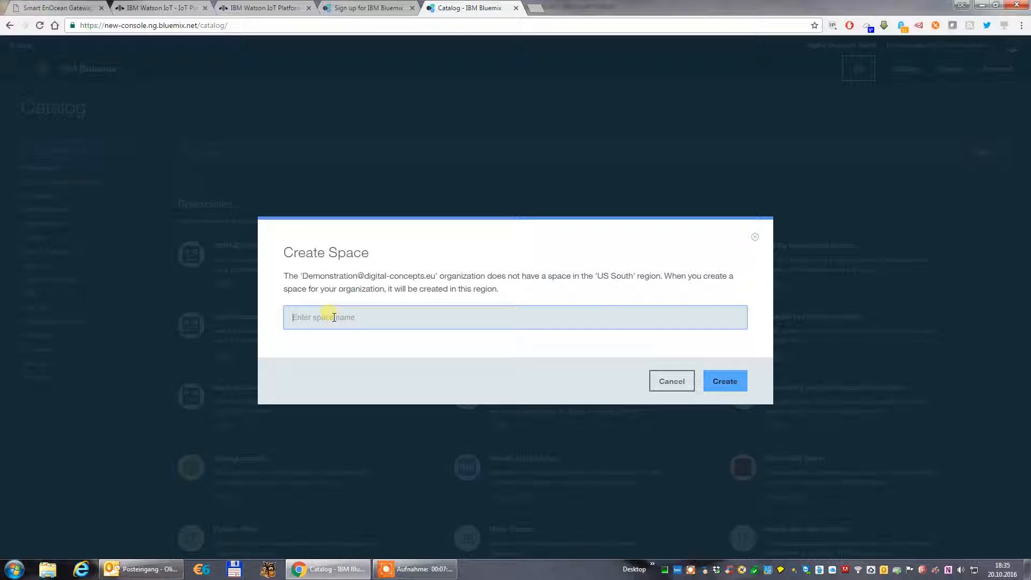
pyautogui.click(666, 380)
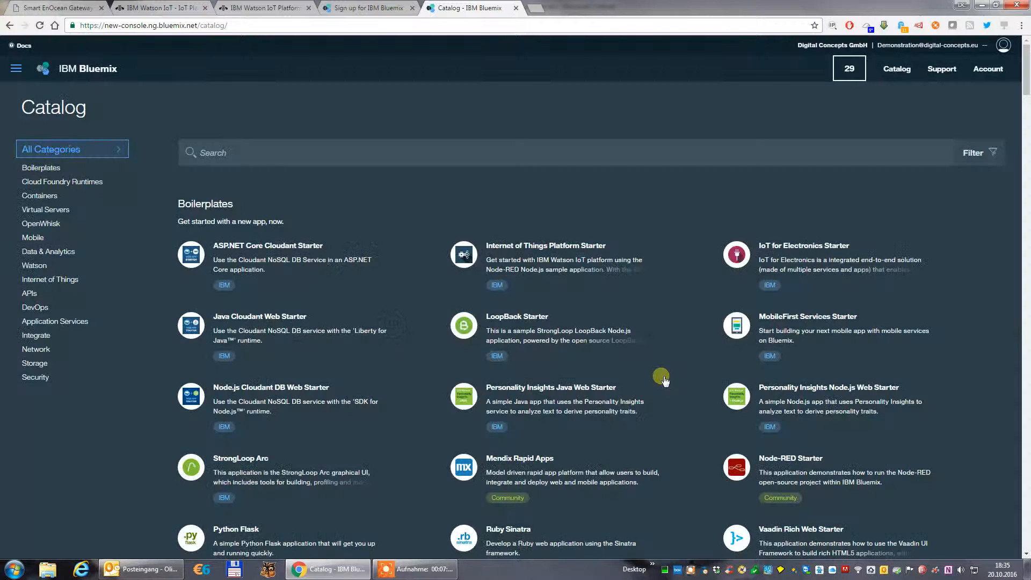
# Switch the Bluemix account's region to United Kingdom.
pyautogui.click(967, 47)
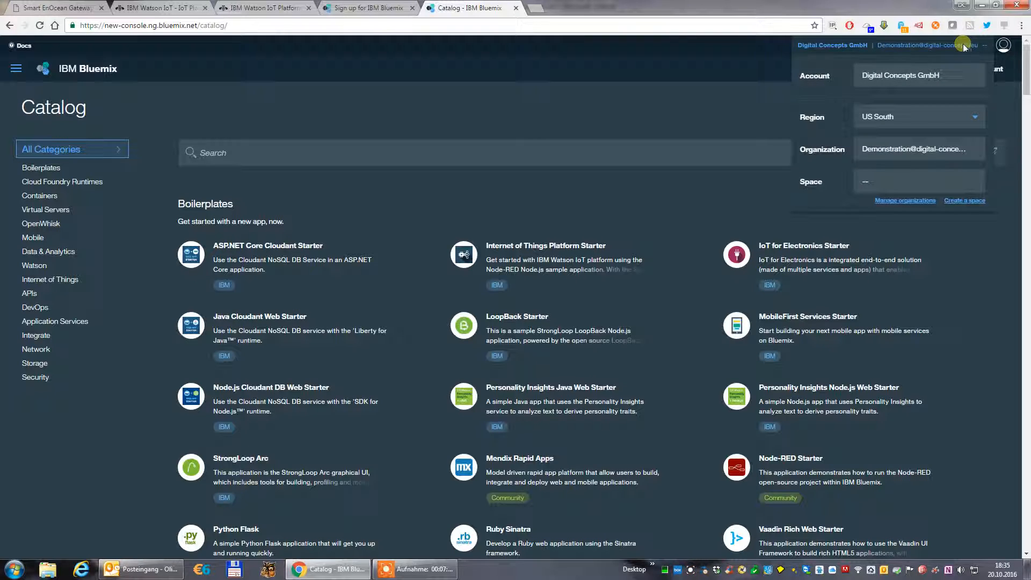
pyautogui.click(975, 118)
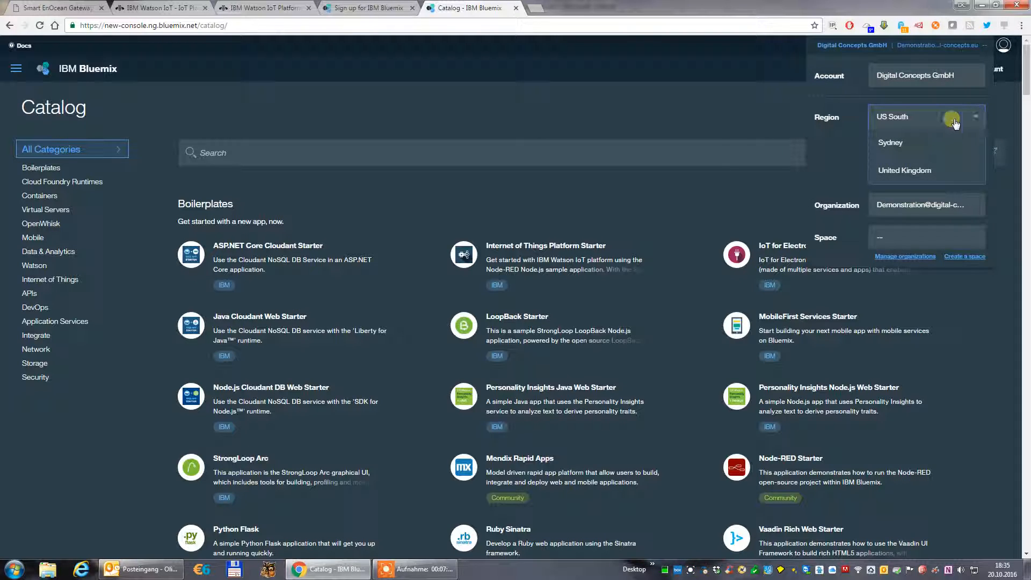
pyautogui.click(905, 171)
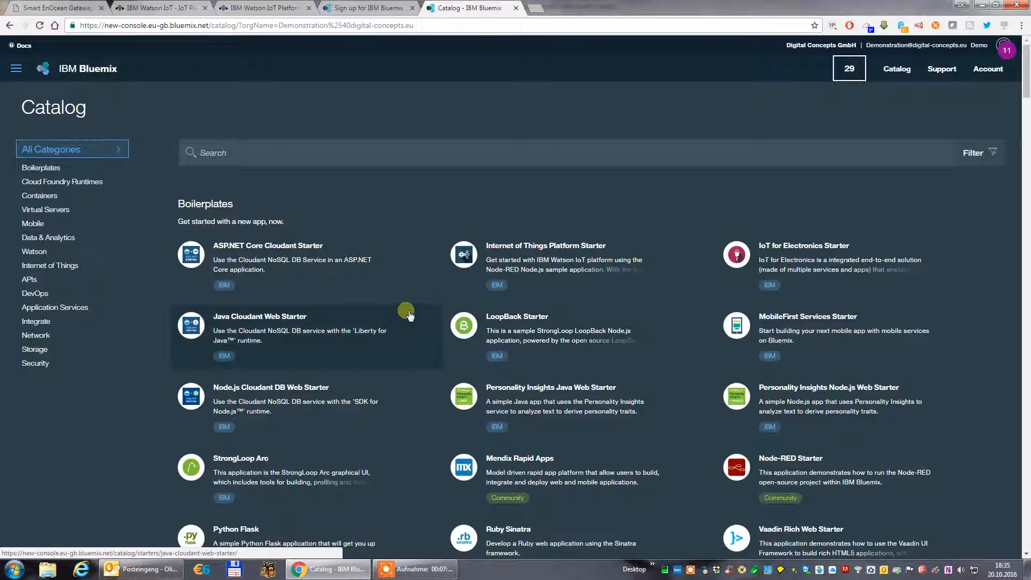
# Open the Internet of Things Platform service from the catalog's Internet of Things section.
pyautogui.scroll(-2, 355, 394)
pyautogui.scroll(-7, 354, 393)
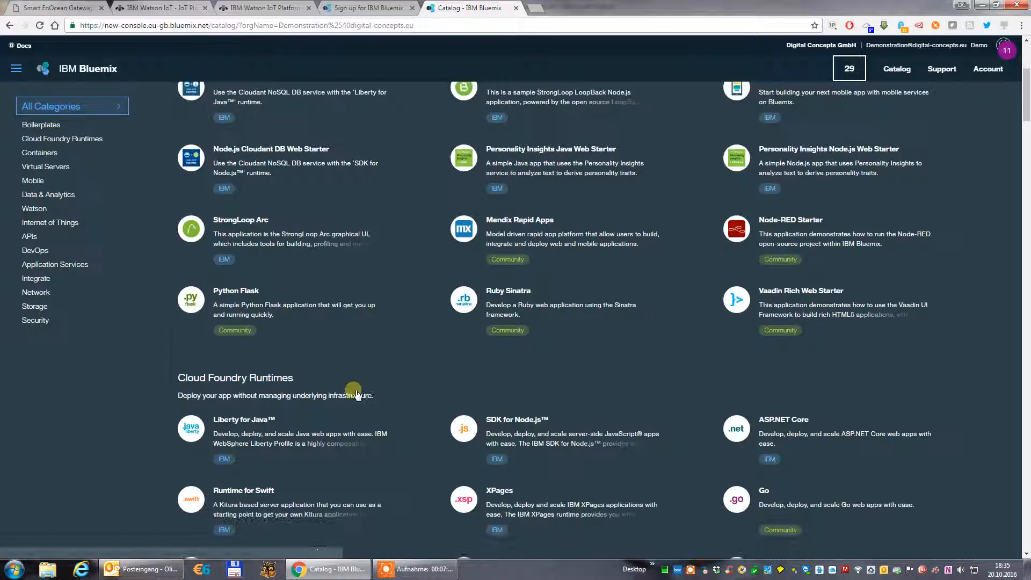
pyautogui.scroll(-8, 317, 326)
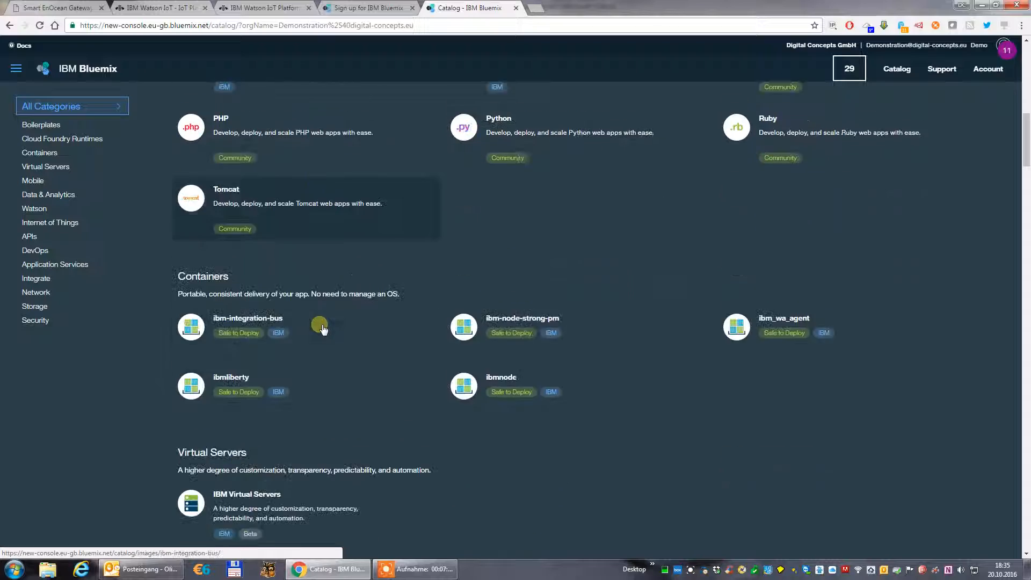
pyautogui.scroll(-9, 348, 325)
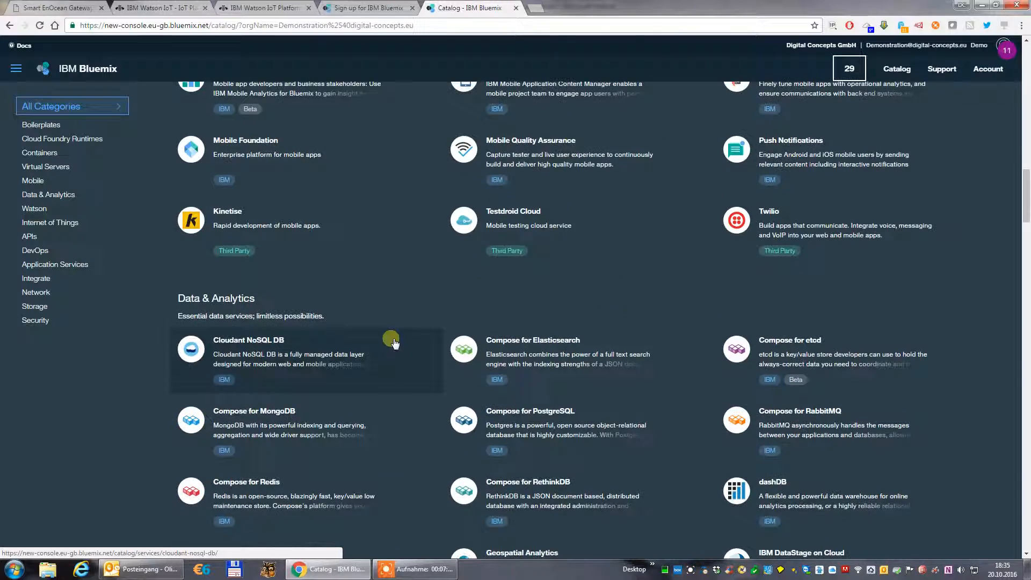
pyautogui.scroll(-8, 399, 345)
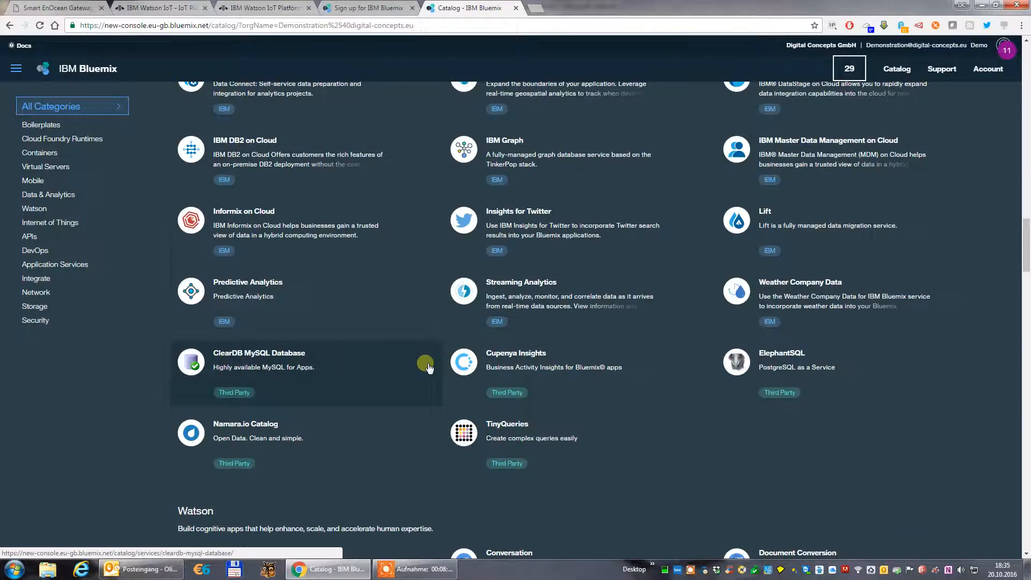
pyautogui.scroll(-3, 427, 365)
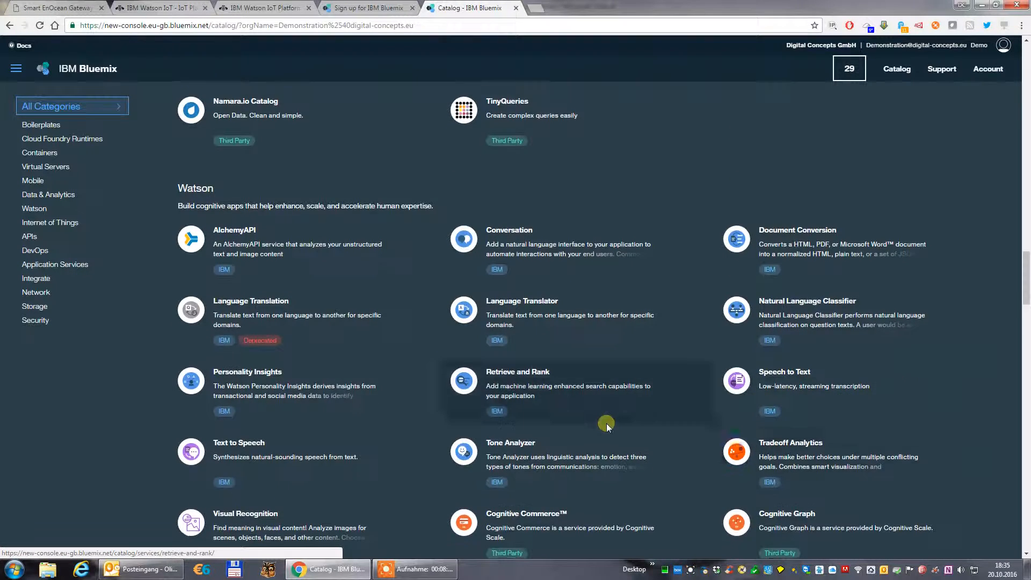
pyautogui.scroll(-5, 606, 423)
pyautogui.scroll(-4, 606, 423)
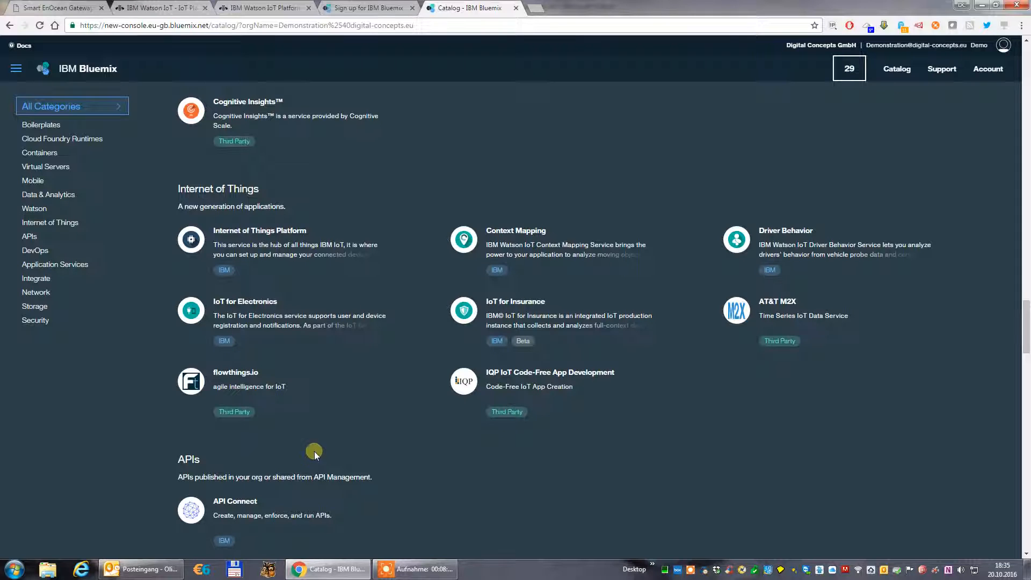
pyautogui.click(255, 231)
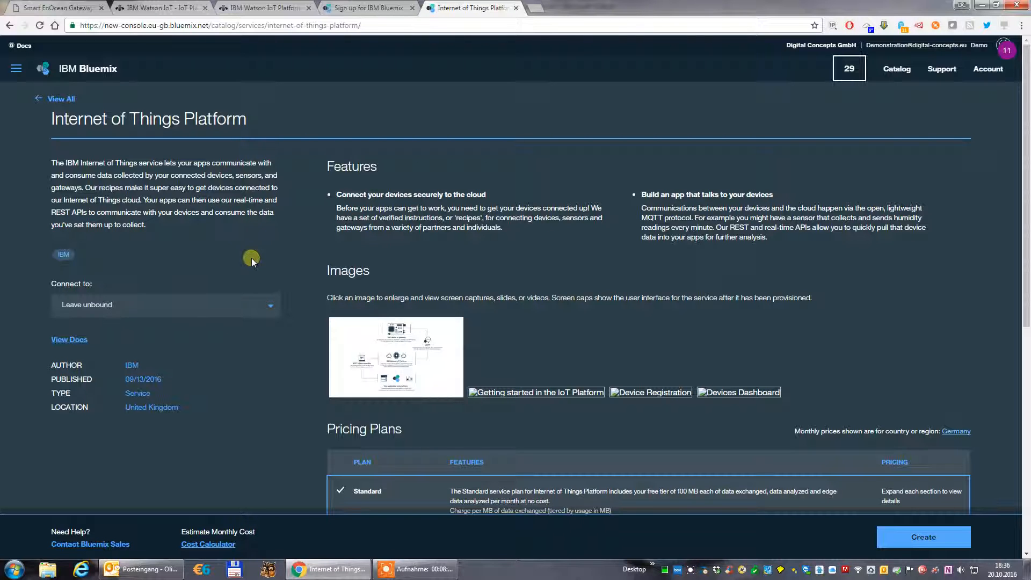
# Choose the Free pricing plan and create the Internet of Things Platform service, leaving it unbound.
pyautogui.scroll(-8, 252, 257)
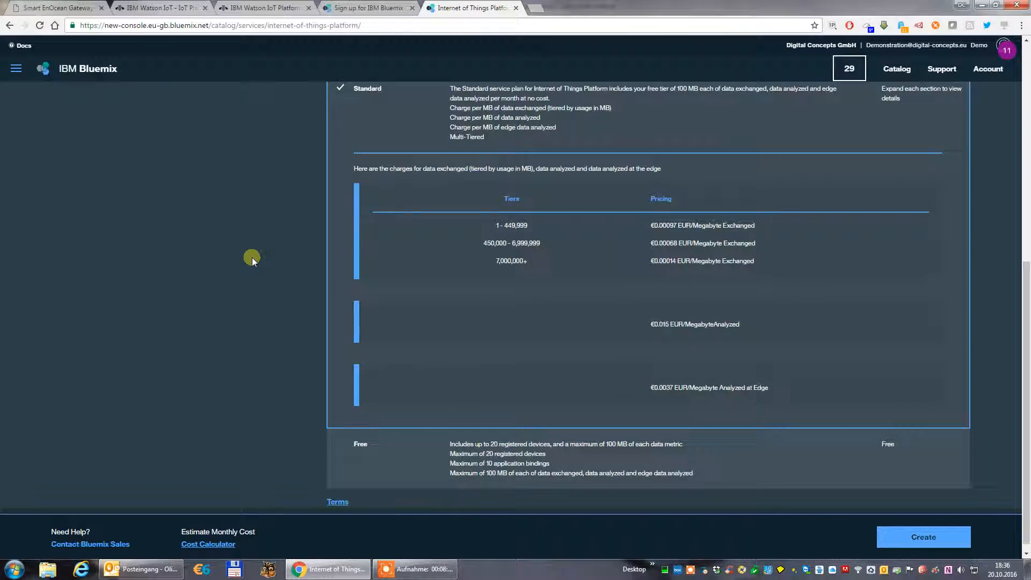
pyautogui.click(384, 438)
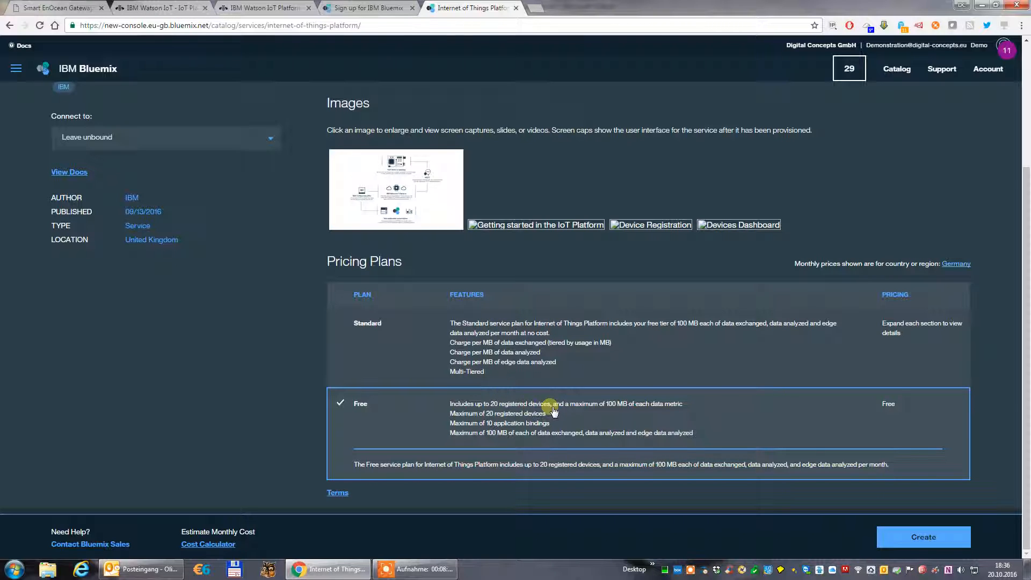
pyautogui.click(922, 538)
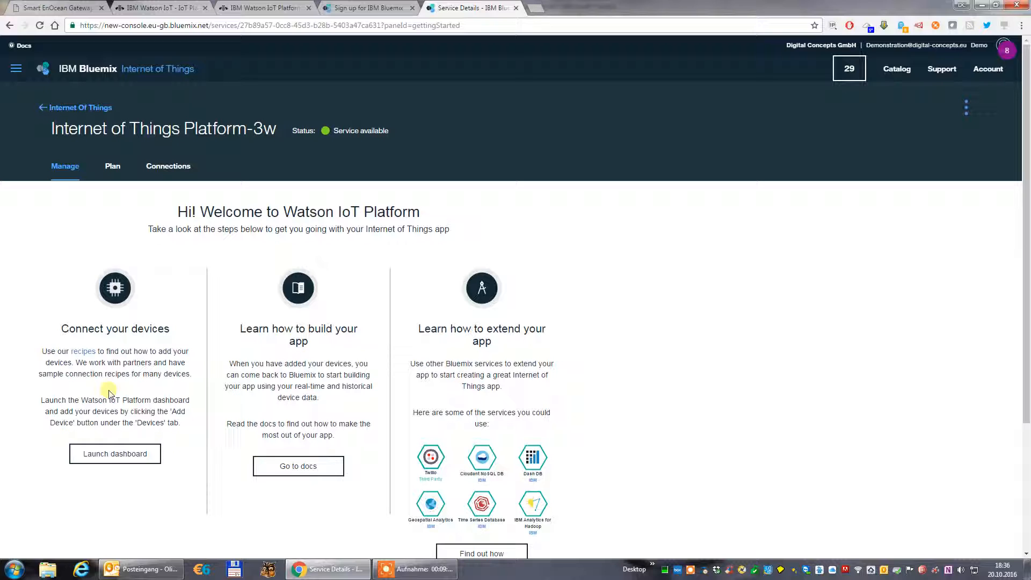
# Launch the Watson IoT Platform dashboard for the new service and open its Devices page.
pyautogui.click(103, 465)
pyautogui.click(109, 458)
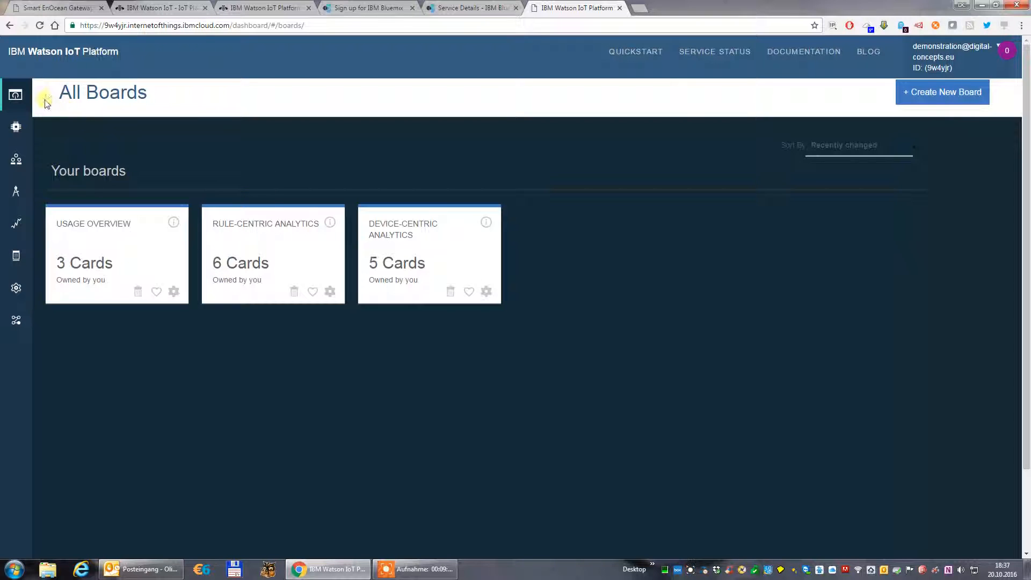
pyautogui.moveTo(16, 111)
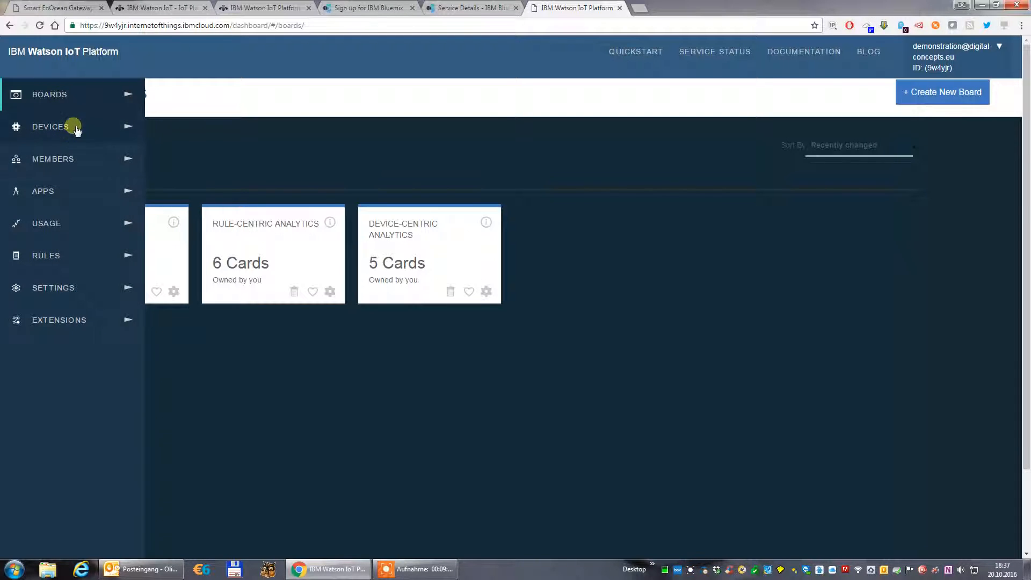
pyautogui.click(42, 128)
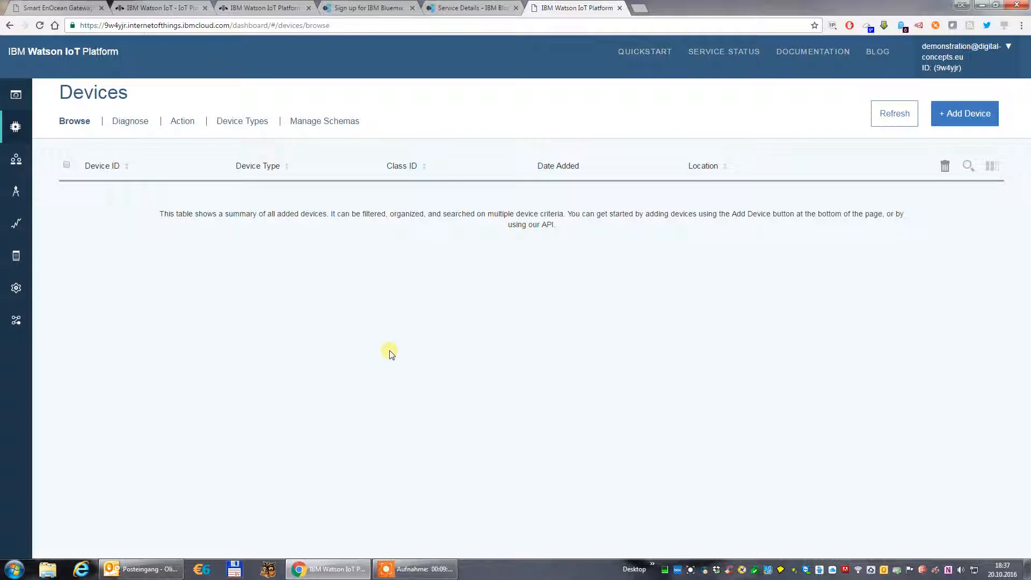
# Set the connection to IBM Watson IoT Platform to On in the Smart EnOcean Gateway's settings and return to the Watson dashboard.
pyautogui.click(70, 11)
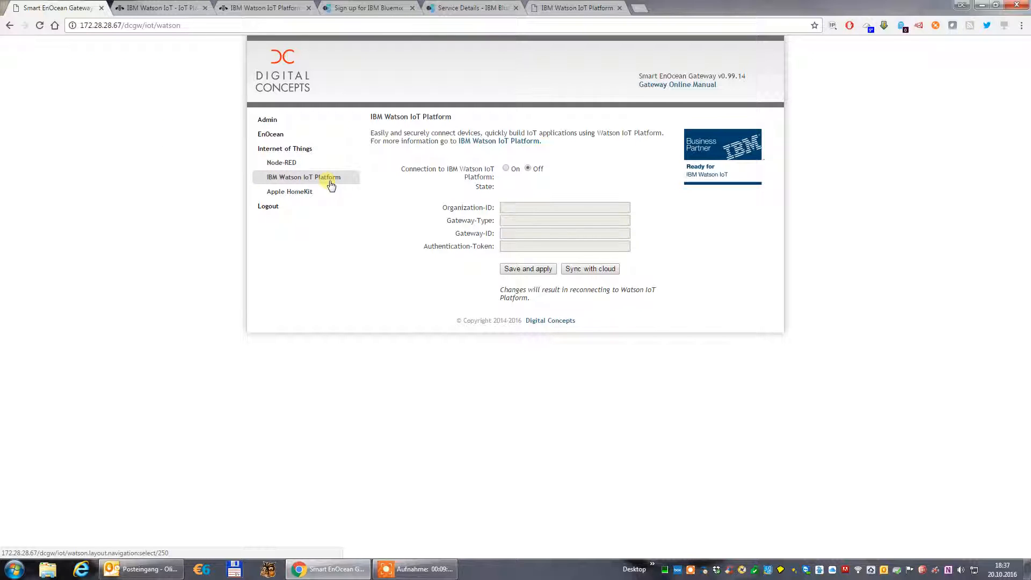
pyautogui.click(506, 169)
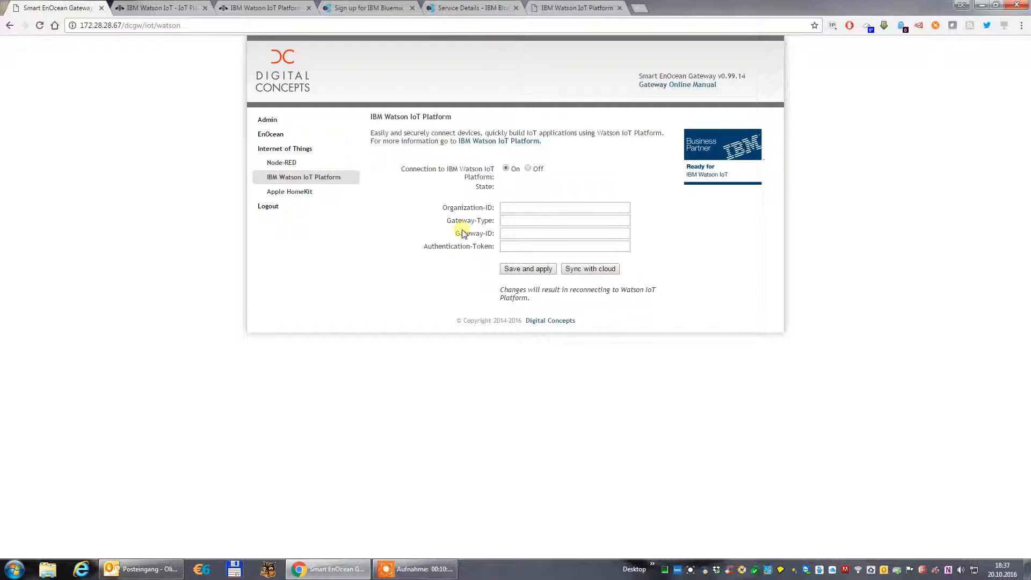
pyautogui.click(558, 12)
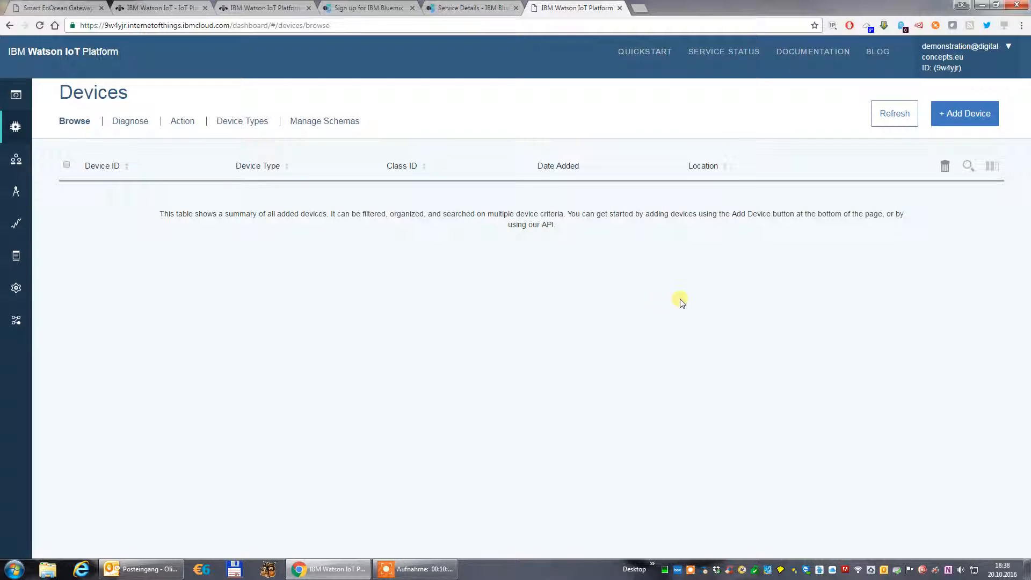
# Begin adding a device and start creating a new gateway type for it.
pyautogui.click(956, 113)
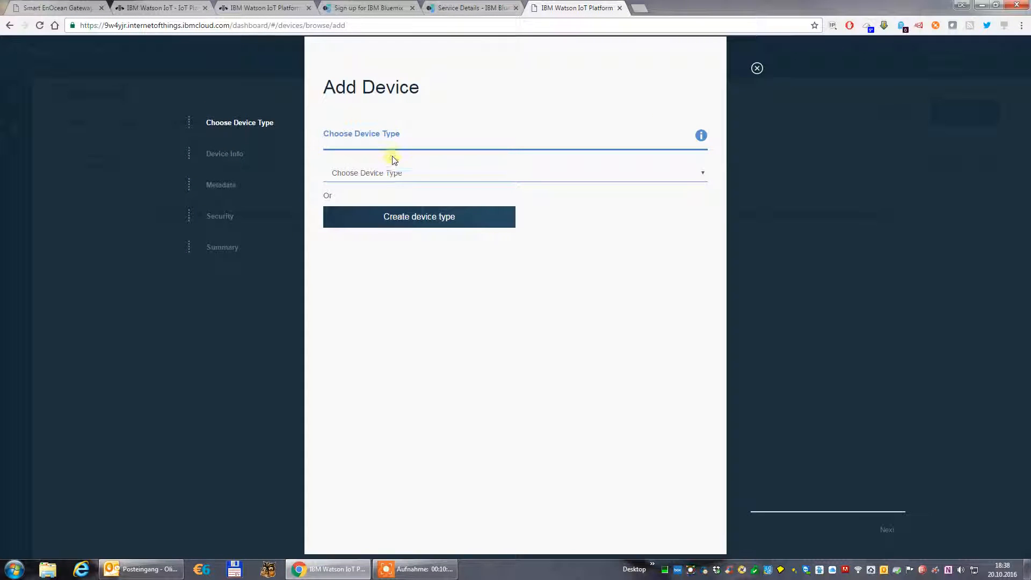
pyautogui.click(397, 173)
pyautogui.click(397, 172)
pyautogui.click(408, 174)
pyautogui.click(408, 173)
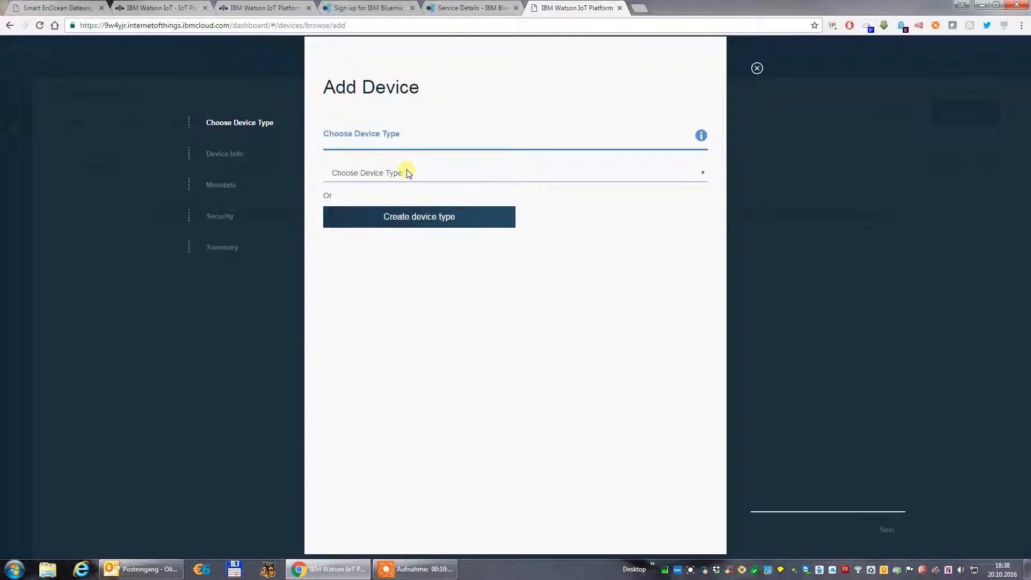
pyautogui.click(417, 214)
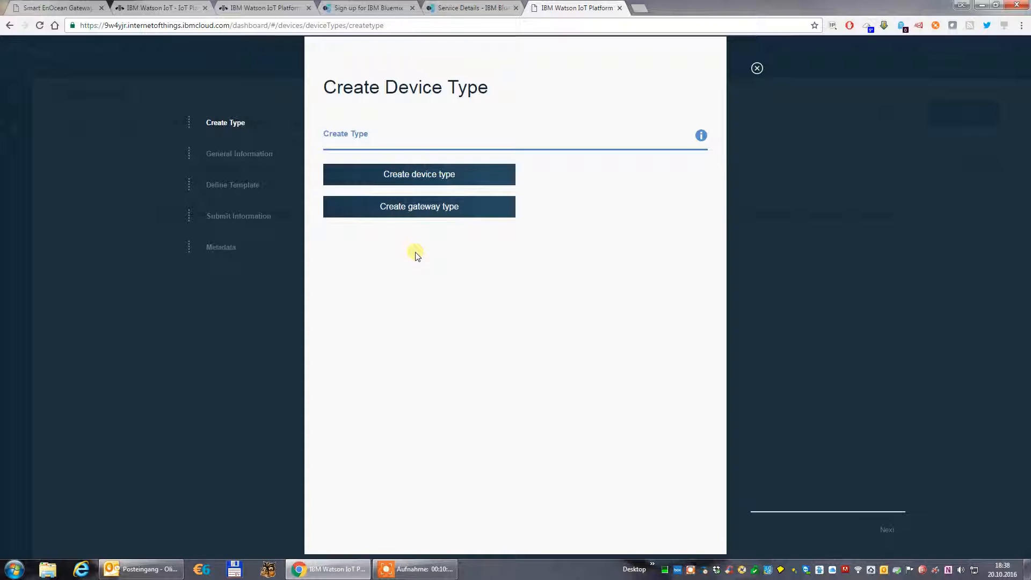
pyautogui.click(429, 210)
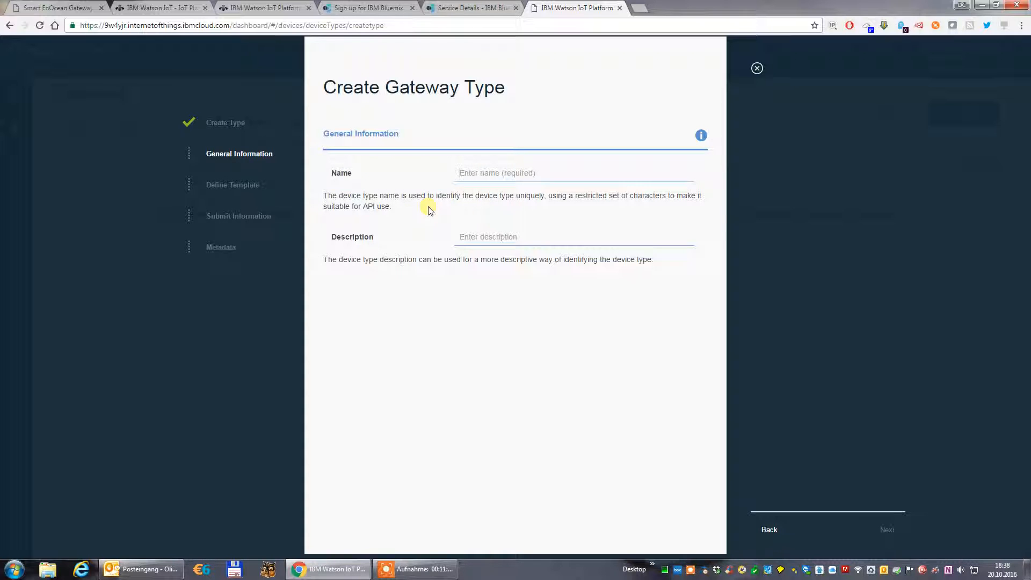
# Name the gateway type SmartEnOceanGateway and create it without a description, template attributes or metadata.
pyautogui.write('Smart')
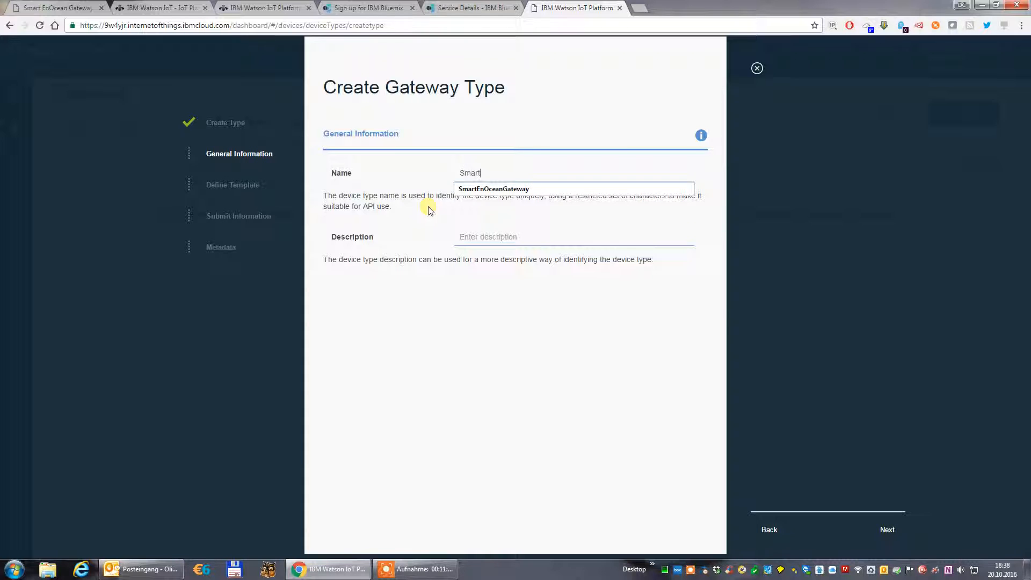
pyautogui.write('EnOceanGateway')
pyautogui.click(595, 137)
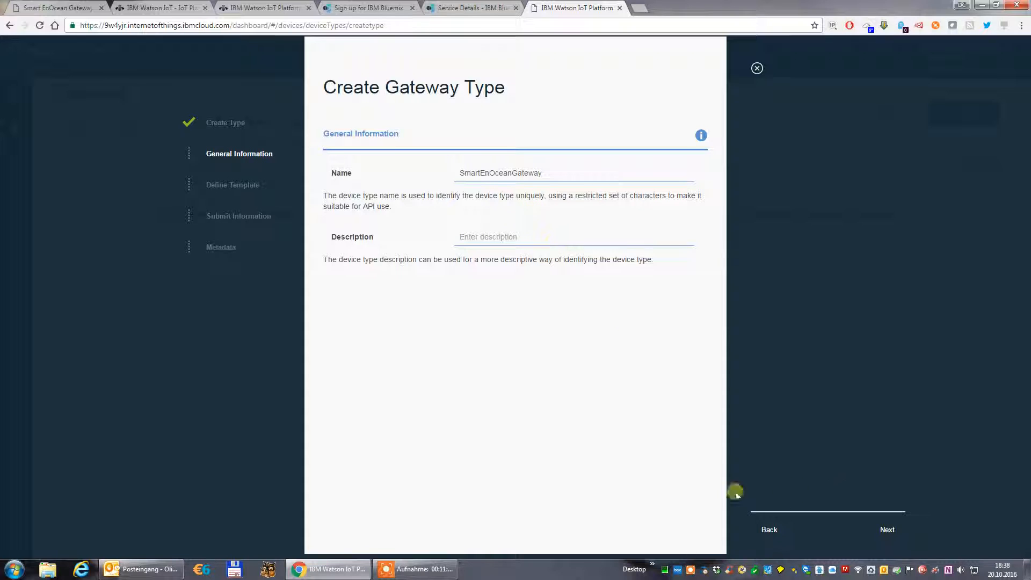
pyautogui.click(888, 532)
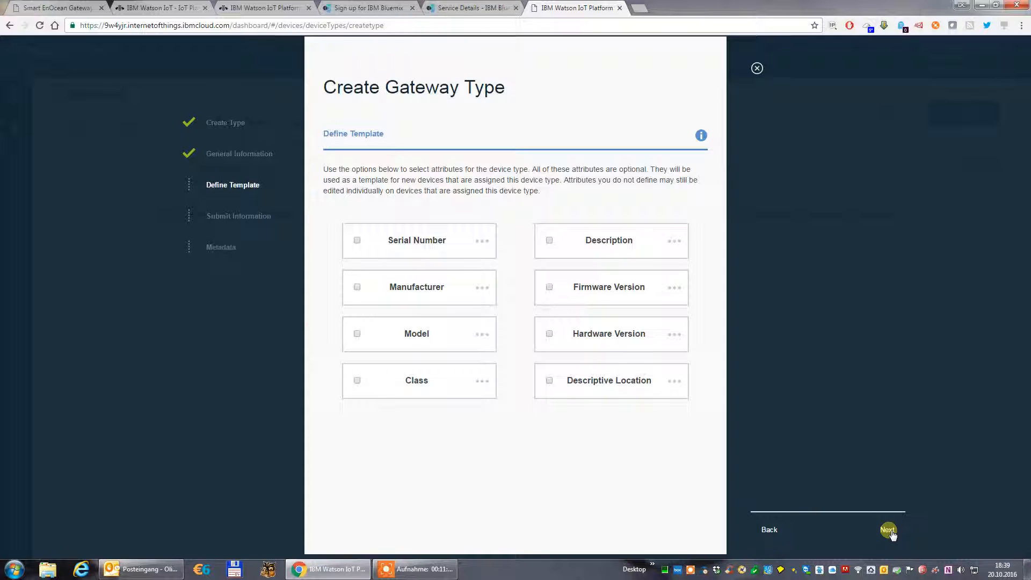
pyautogui.click(889, 531)
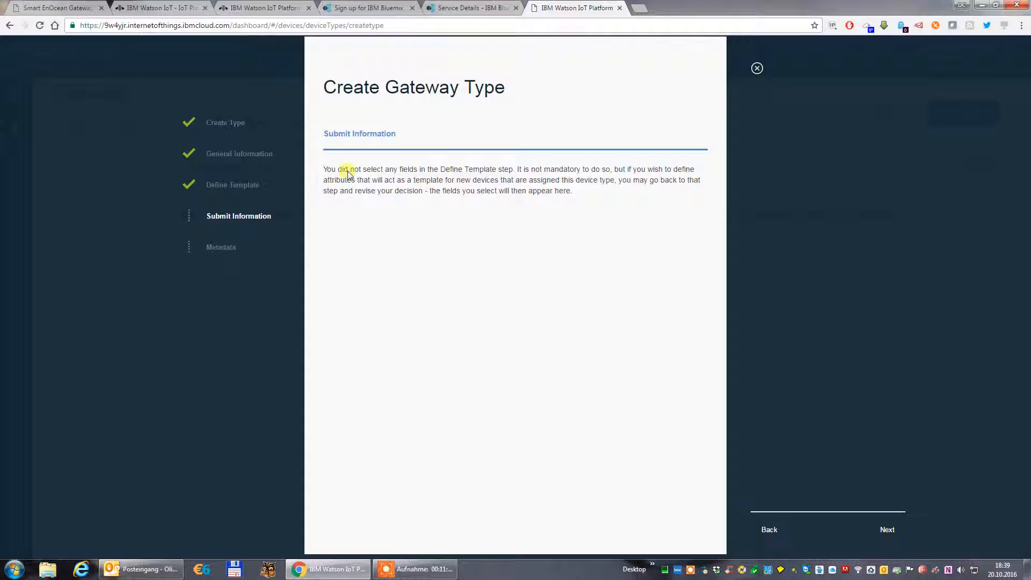
pyautogui.click(885, 531)
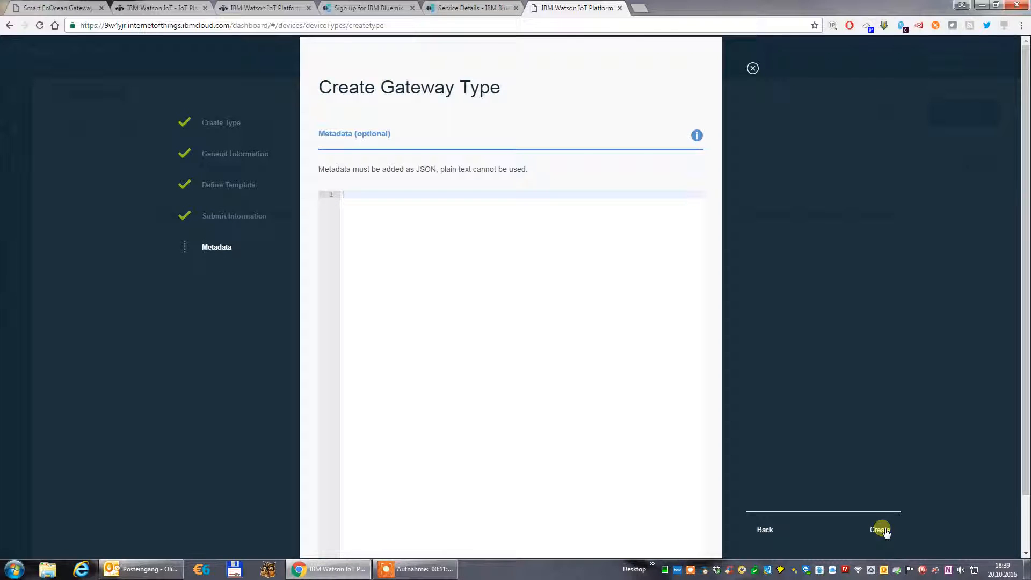
pyautogui.click(885, 531)
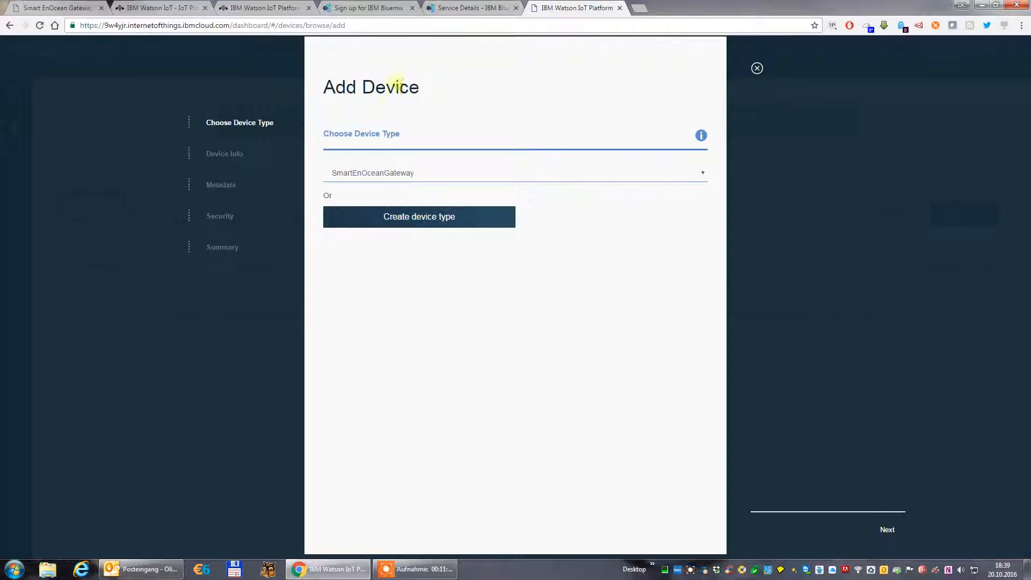
# Use SmartEnOceanGateway as the device type for the new device and continue to the device information.
pyautogui.moveTo(324, 81); pyautogui.dragTo(427, 92)
pyautogui.click(430, 90)
pyautogui.click(418, 173)
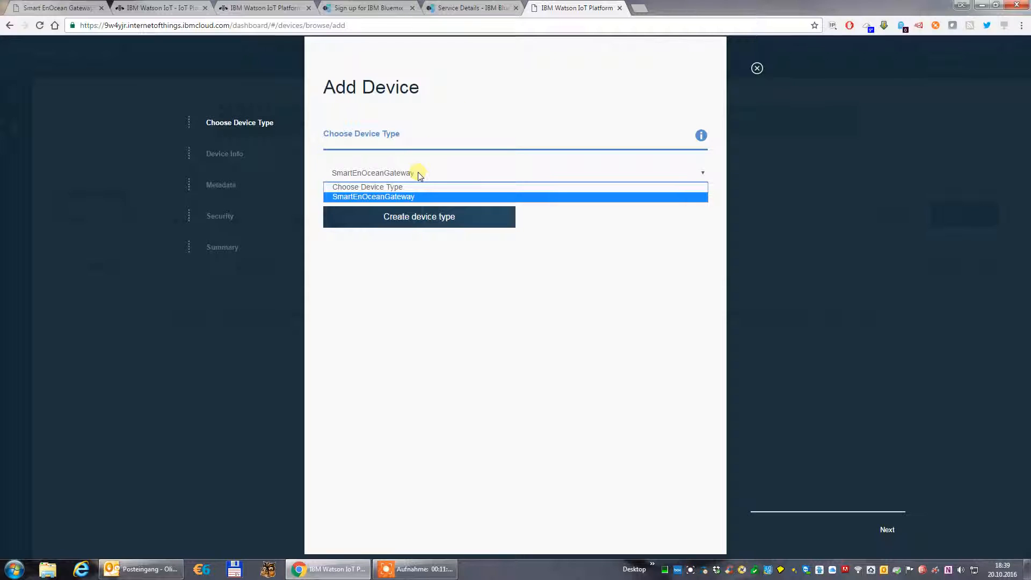
pyautogui.click(418, 172)
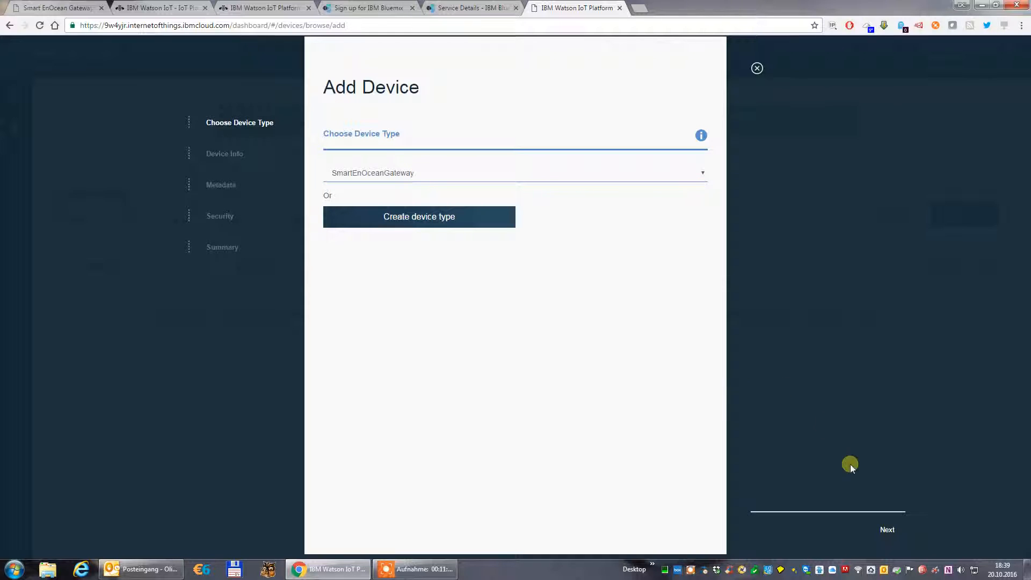
pyautogui.click(887, 531)
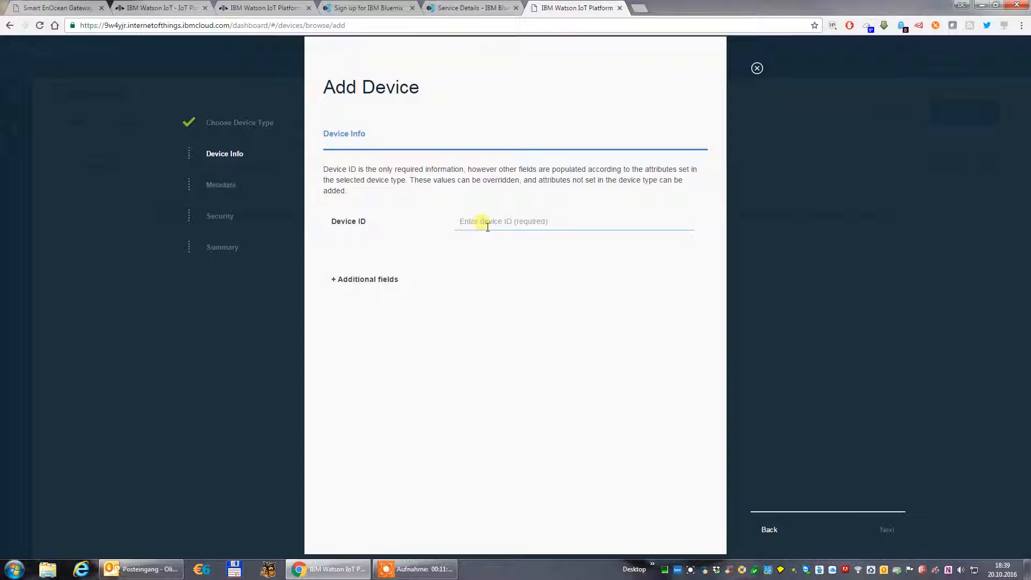
# Examine the organization ID, gateway type and gateway ID entries required in the Smart EnOcean Gateway's Watson IoT settings.
pyautogui.click(70, 7)
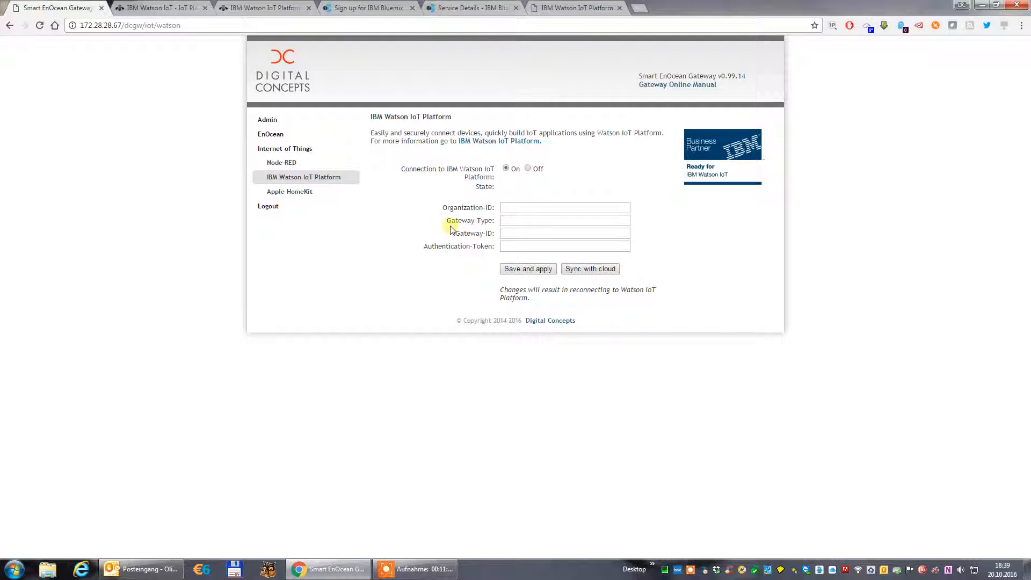
pyautogui.moveTo(454, 234); pyautogui.dragTo(496, 237)
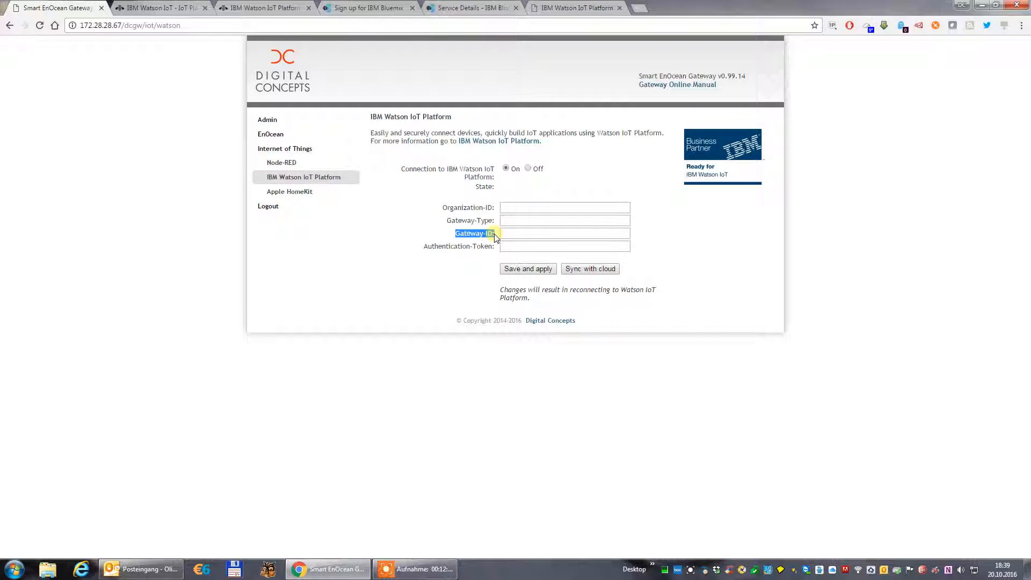
pyautogui.click(510, 210)
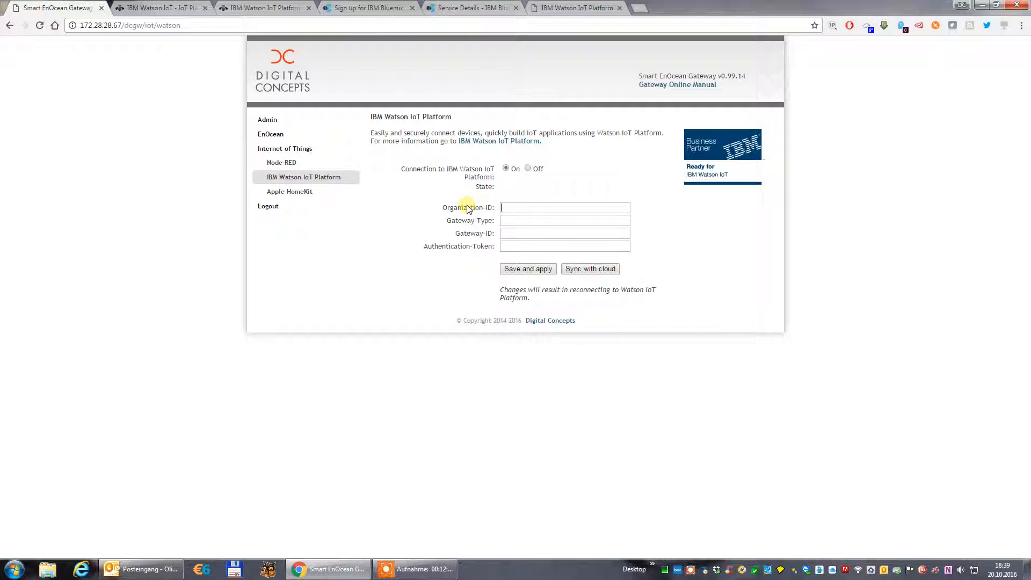
pyautogui.moveTo(447, 222); pyautogui.dragTo(488, 221)
pyautogui.click(507, 222)
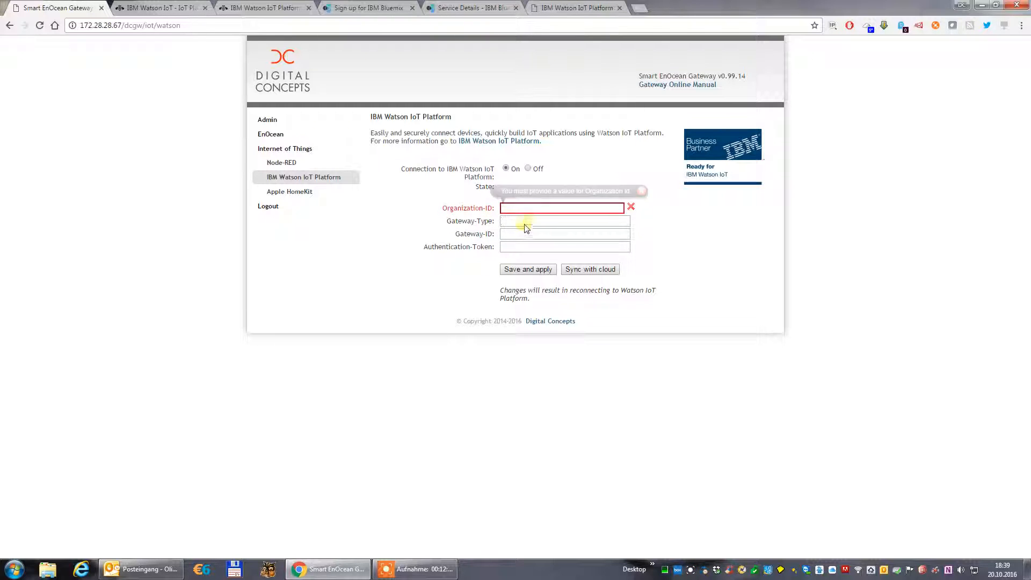
pyautogui.click(460, 238)
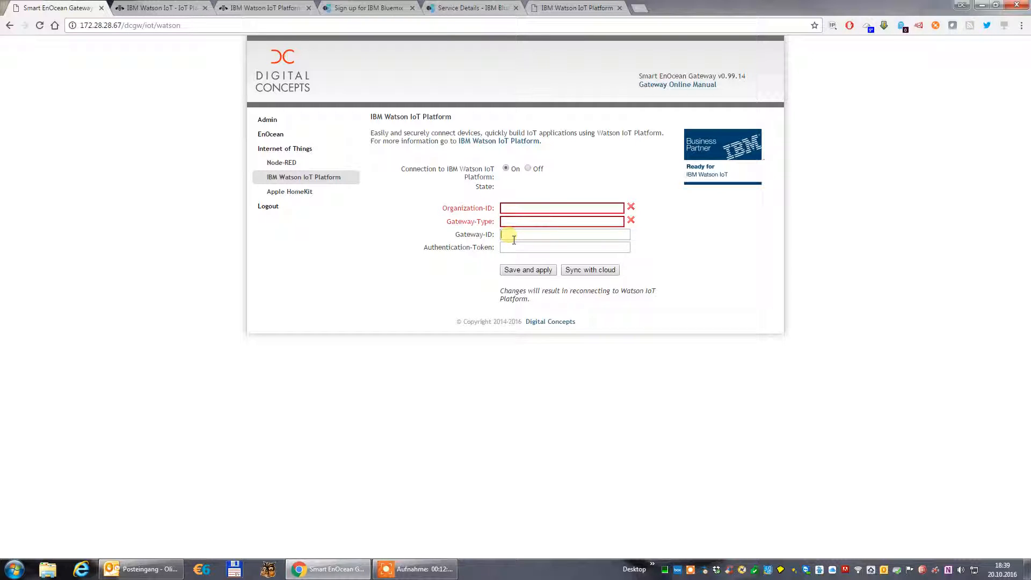
# Return to the Watson dashboard and add the device with ID EOGW1, without metadata and with an auto-generated authentication token.
pyautogui.click(562, 11)
pyautogui.click(473, 229)
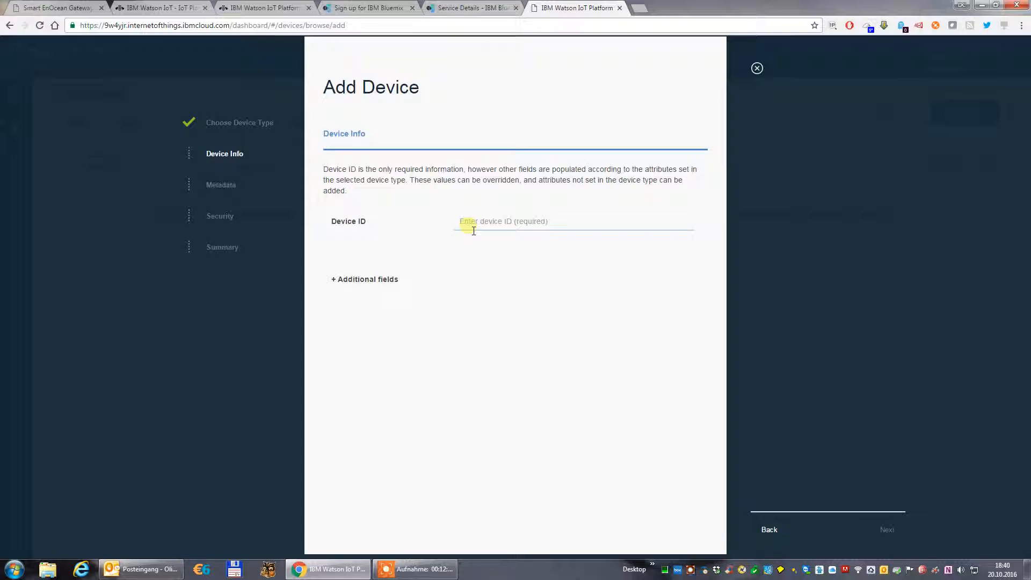
pyautogui.write('EOGW1')
pyautogui.click(888, 529)
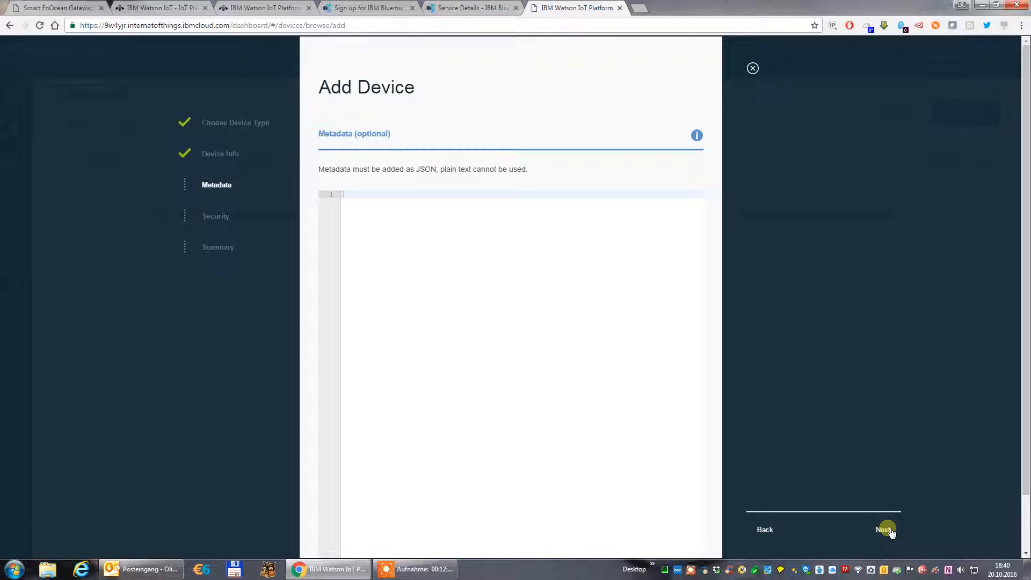
pyautogui.click(887, 530)
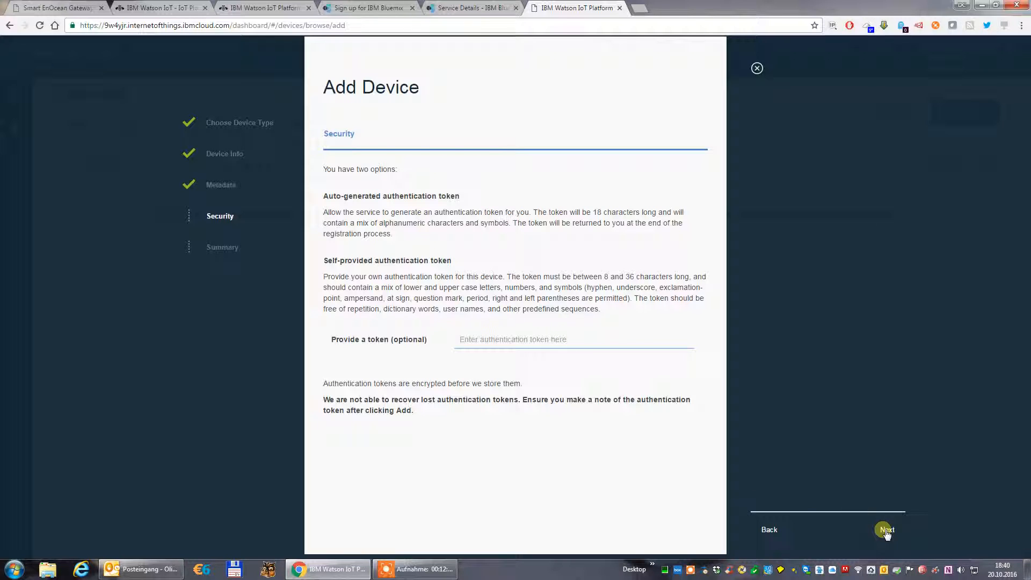
pyautogui.click(886, 530)
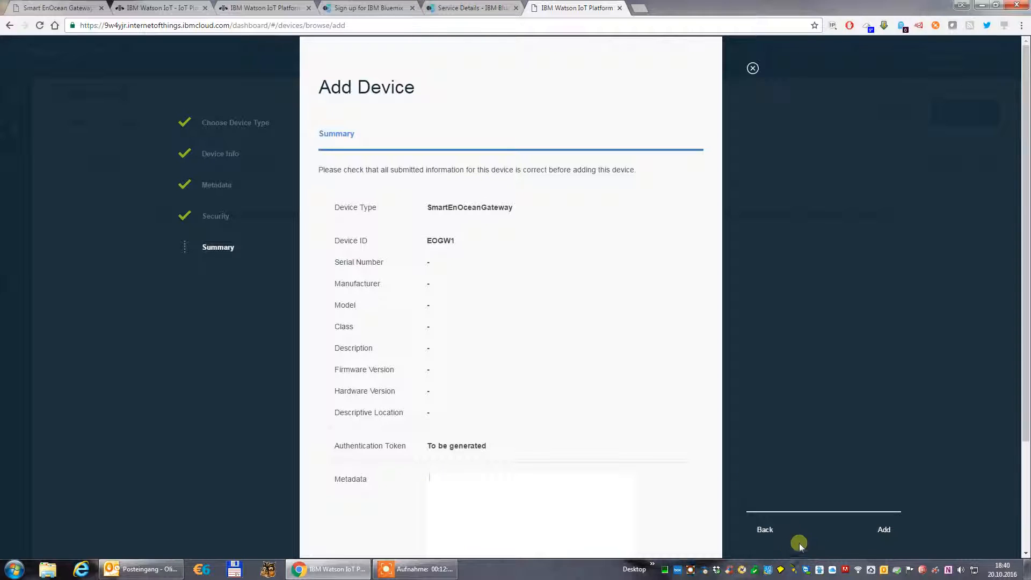
pyautogui.click(884, 532)
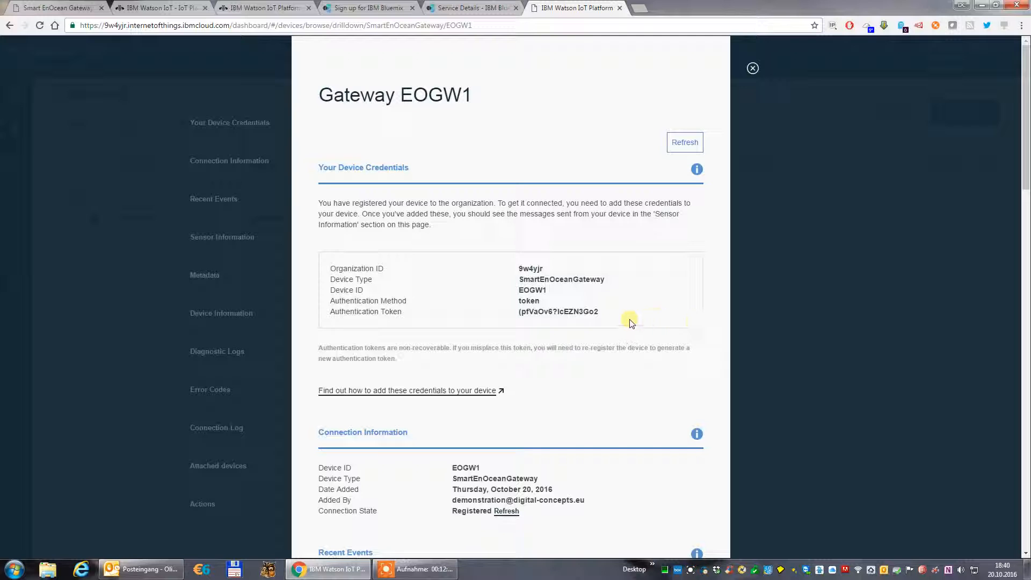
# Copy all device credentials of gateway EOGW1, including the authentication token, into a new Notepad document.
pyautogui.moveTo(602, 311); pyautogui.dragTo(330, 268)
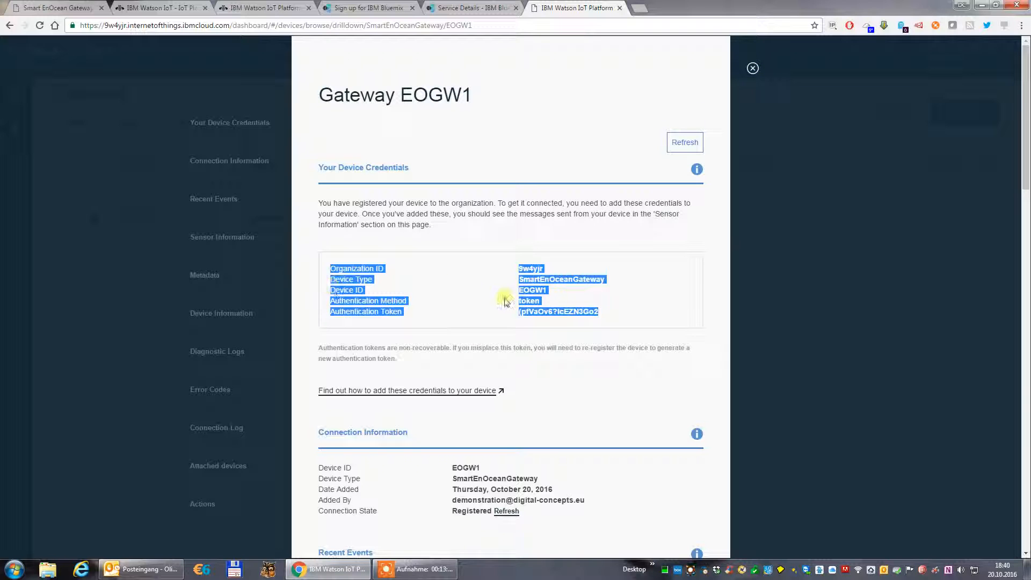
pyautogui.click(14, 568)
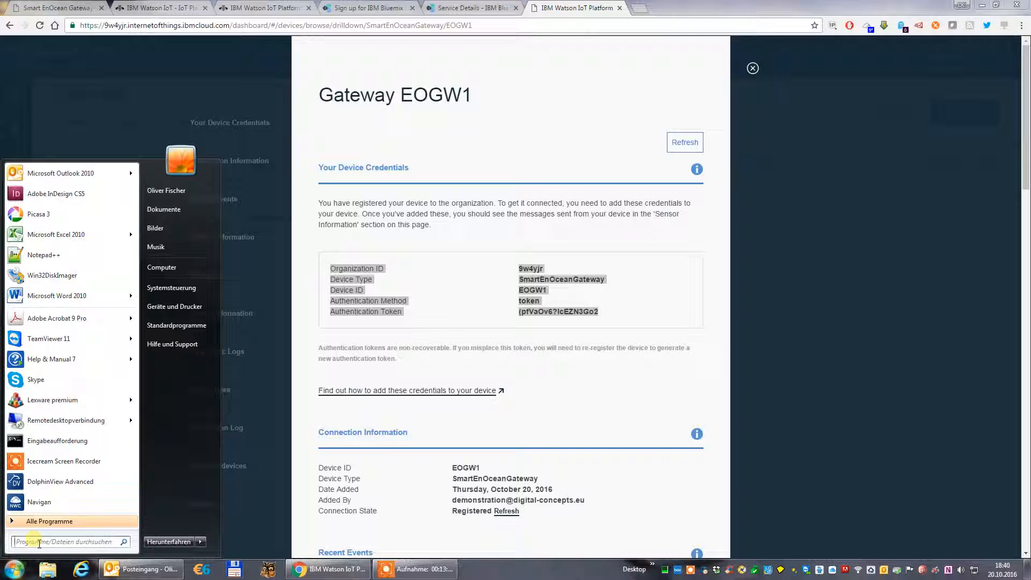
pyautogui.write('not')
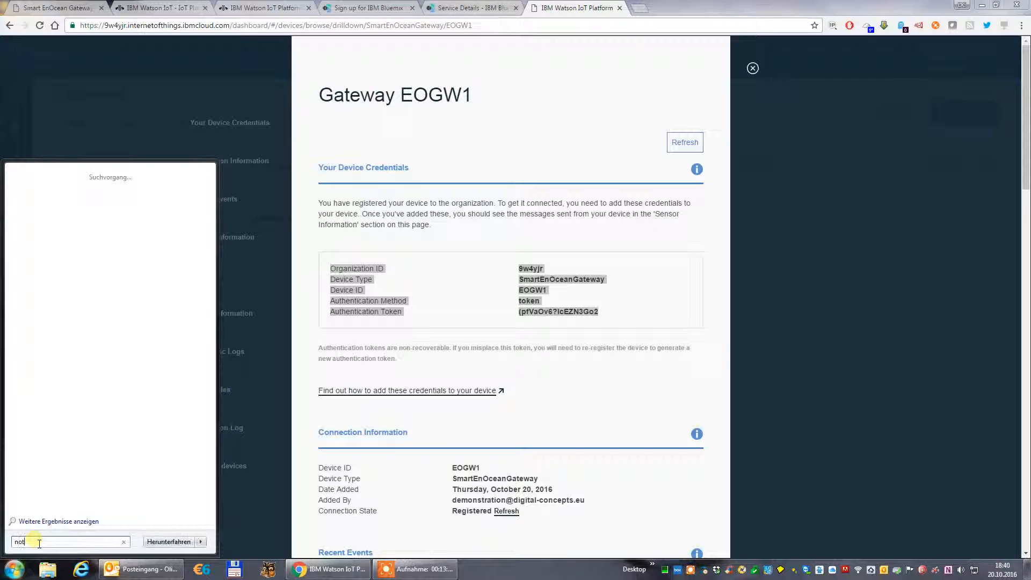
pyautogui.write('epad')
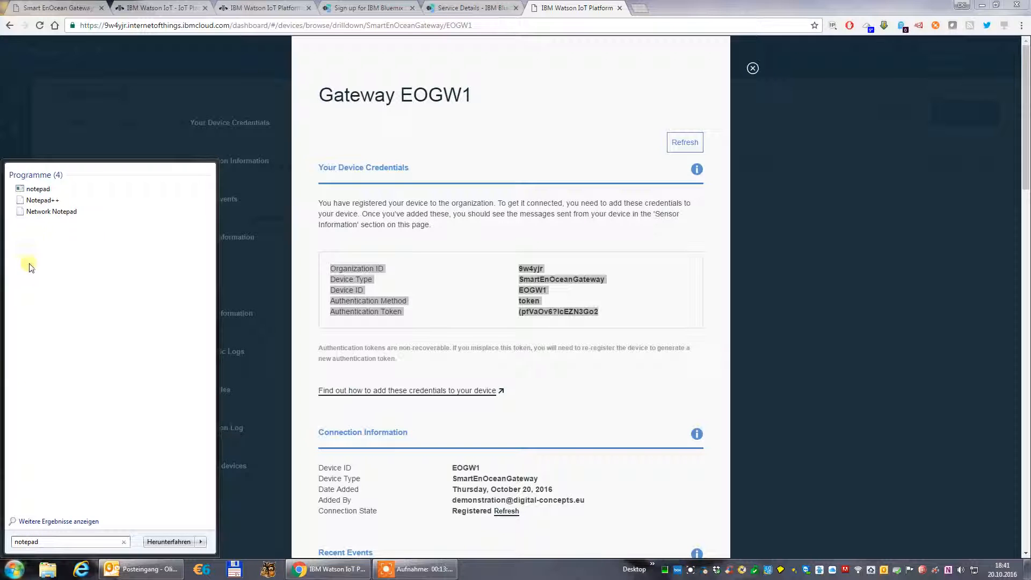
pyautogui.click(38, 188)
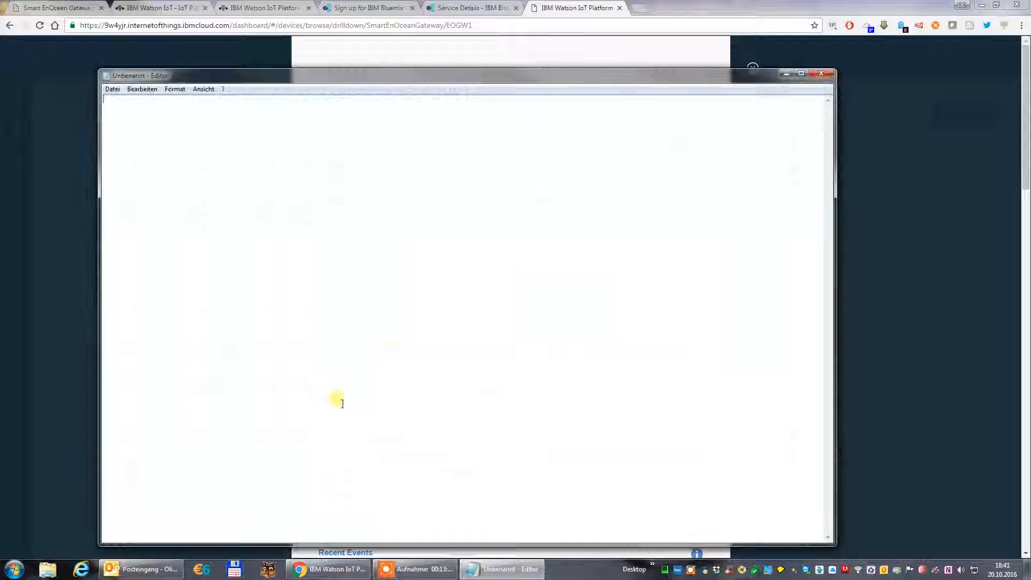
pyautogui.hotkey('ctrl', 'v')
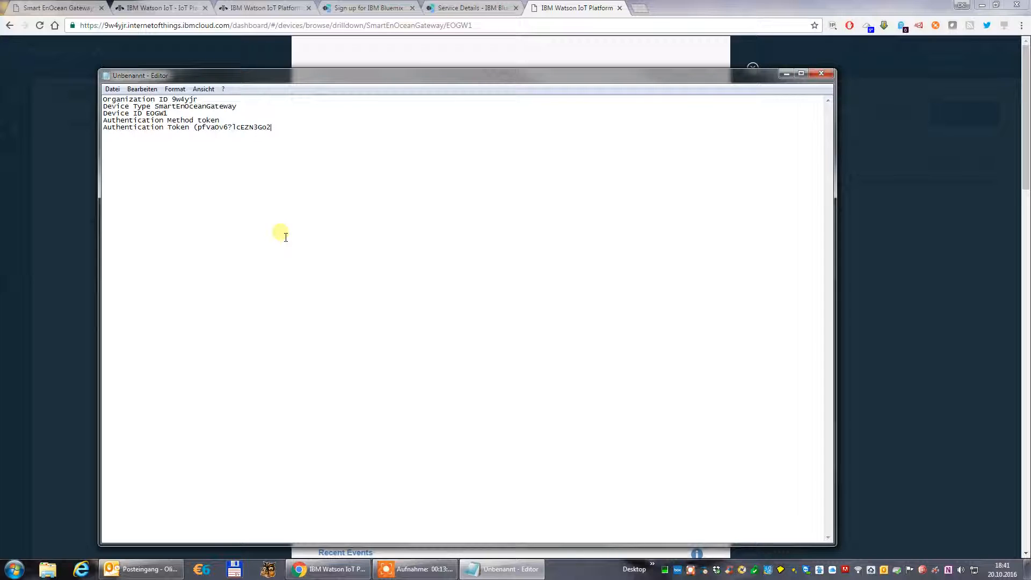
# Move the notes clear of the credentials and align the organization ID, device type and device ID values in one column.
pyautogui.moveTo(204, 76); pyautogui.dragTo(499, 350)
pyautogui.click(474, 375)
pyautogui.press('Tab')
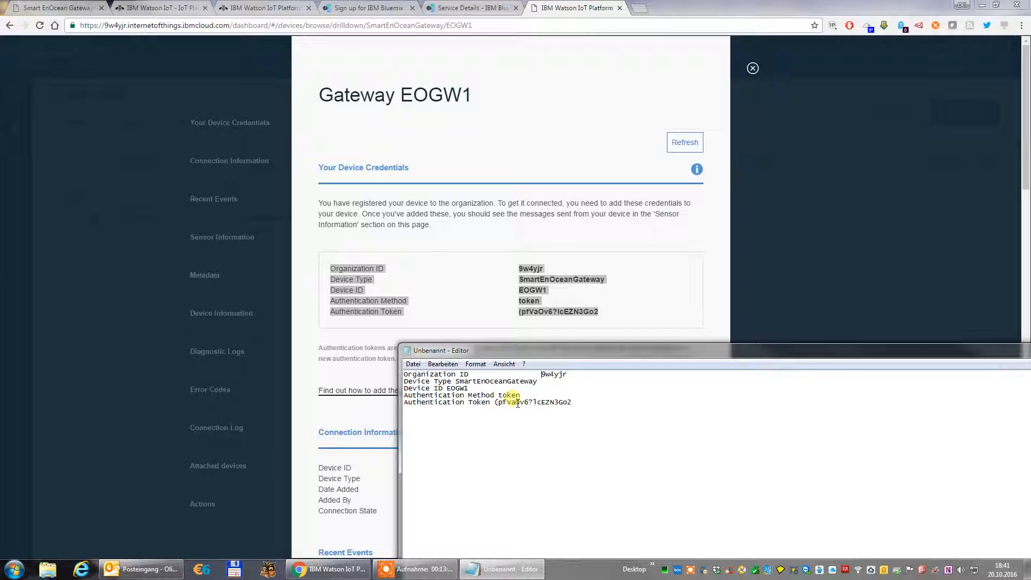
pyautogui.click(455, 381)
pyautogui.press('Tab')
pyautogui.press('Tab')
pyautogui.press('Tab')
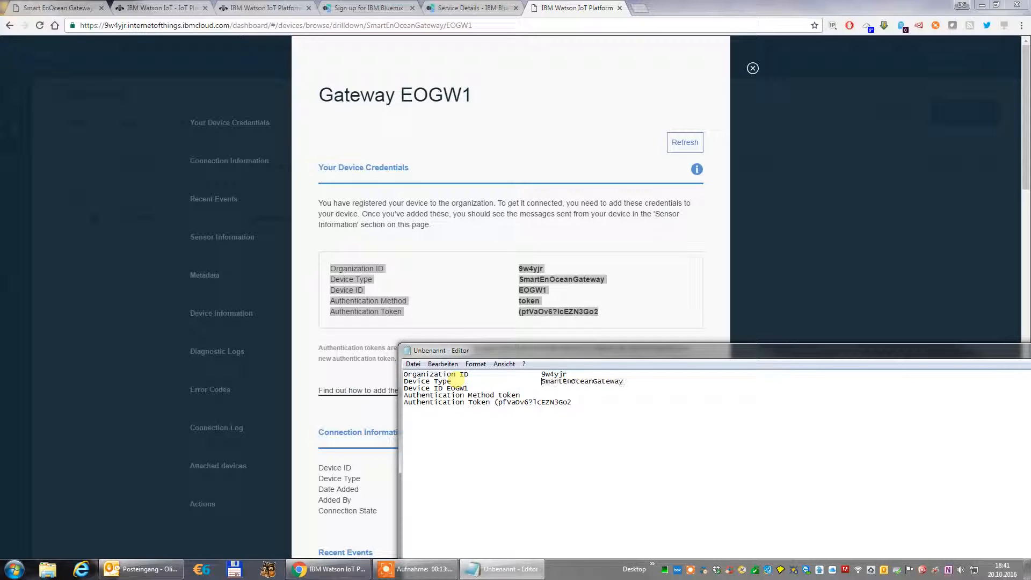
pyautogui.click(447, 388)
pyautogui.press('Tab')
pyautogui.press('Tab')
pyautogui.press('Tab')
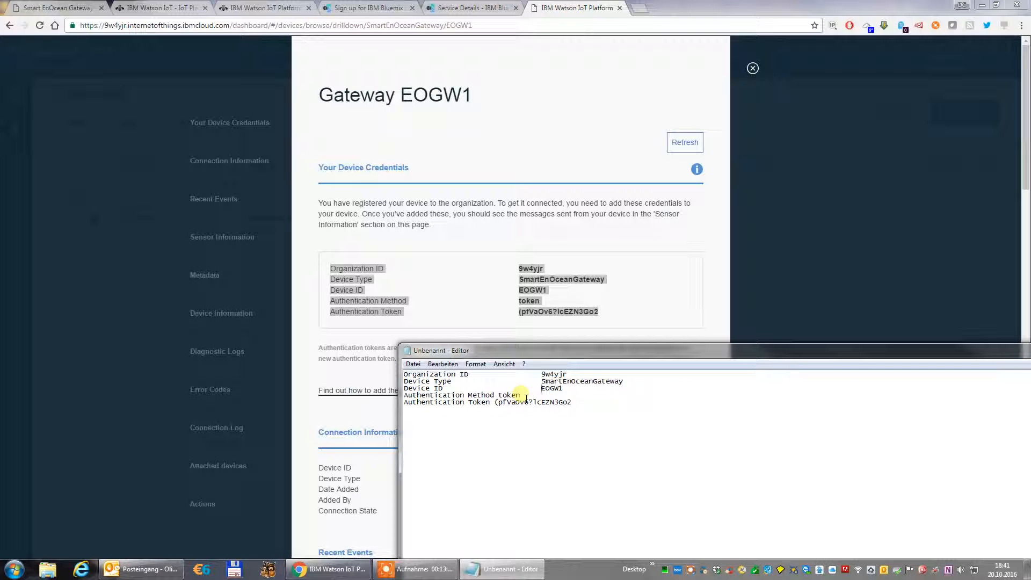
# Delete the Authentication Method line from the notes and align the authentication token value with the values above.
pyautogui.moveTo(523, 396); pyautogui.dragTo(405, 404)
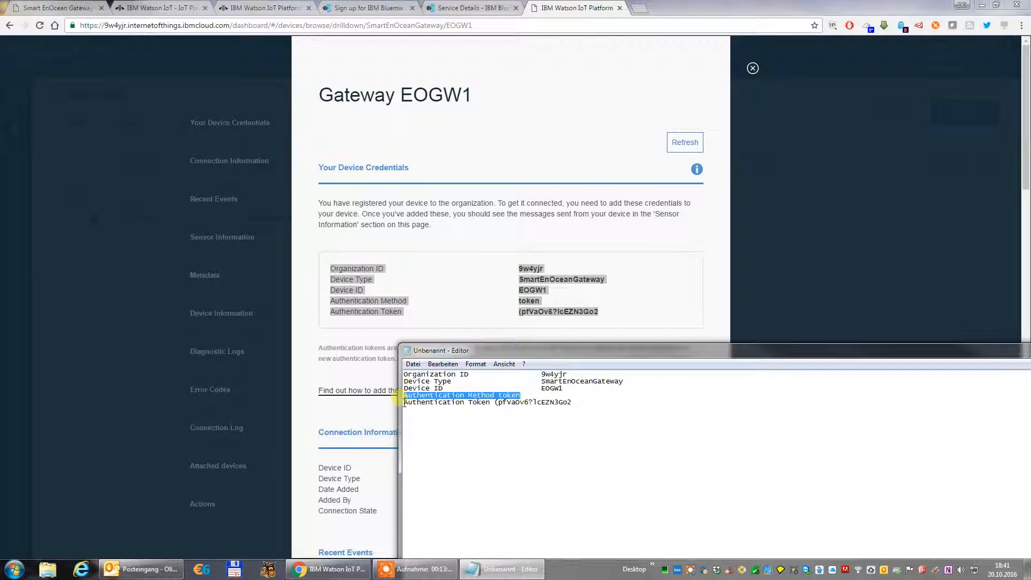
pyautogui.press('Delete')
pyautogui.press('Delete')
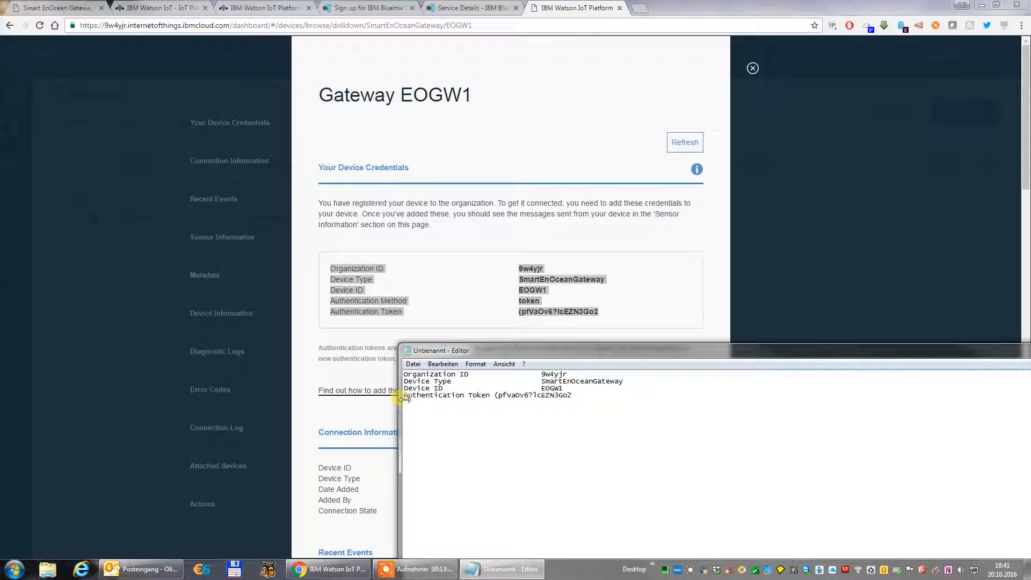
pyautogui.click(494, 396)
pyautogui.press('Tab')
pyautogui.press('Tab')
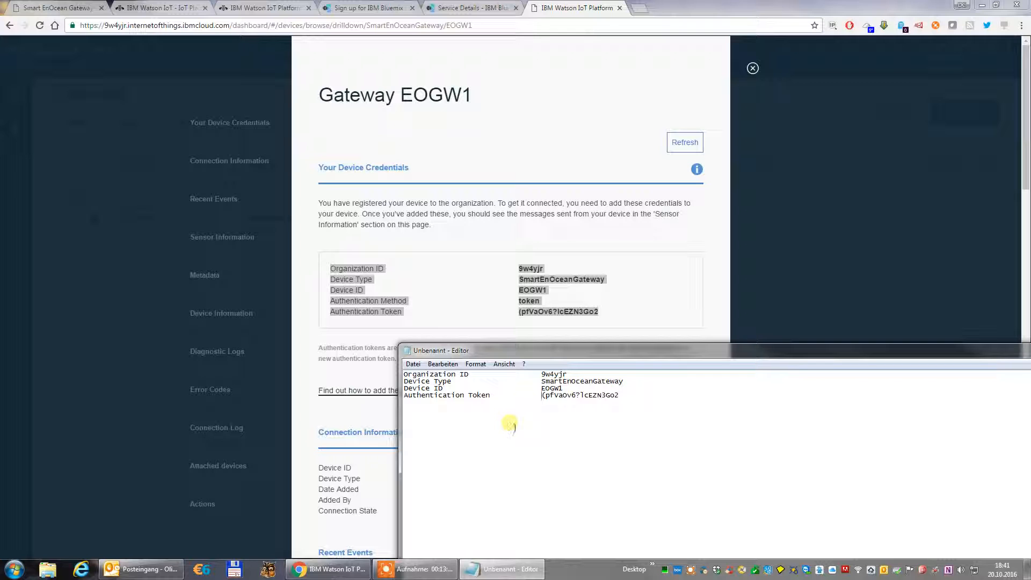
# Return to the Watson dashboard, close the EOGW1 gateway details and check the gateway's status in the device list.
pyautogui.click(765, 239)
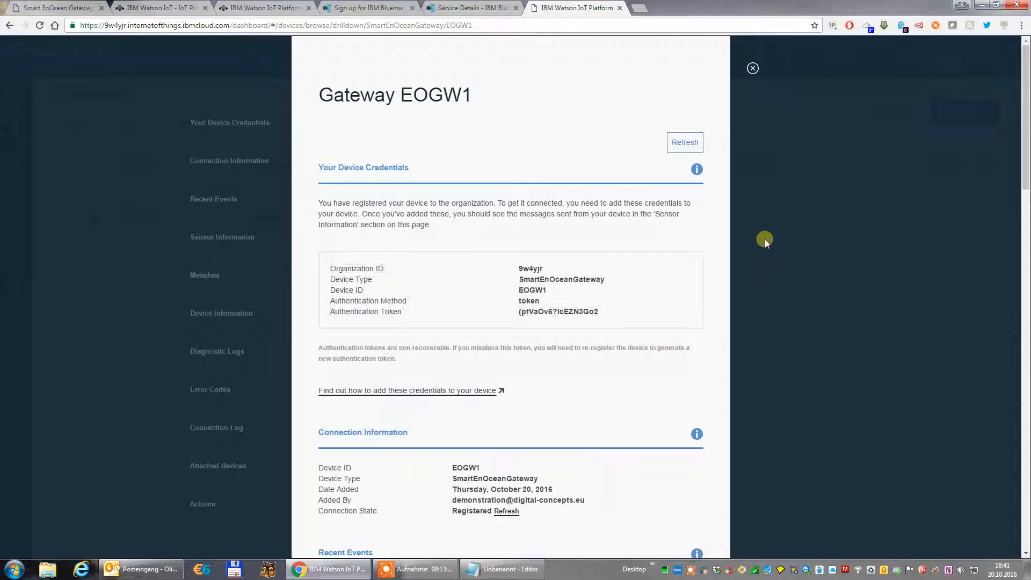
pyautogui.click(754, 68)
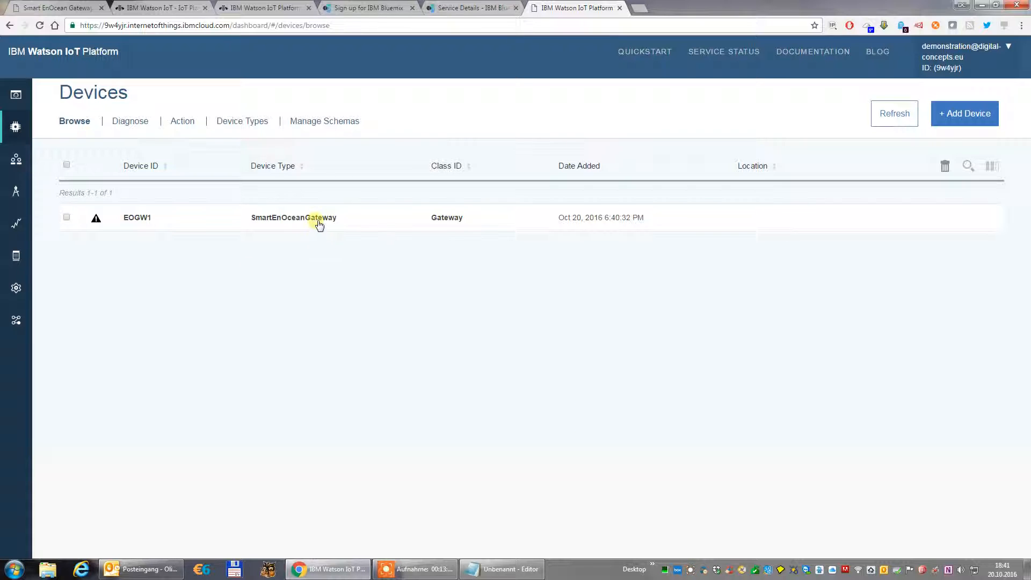
pyautogui.moveTo(103, 226)
# Copy the organization ID from the notes into the Smart EnOcean Gateway's Watson IoT settings.
pyautogui.click(68, 7)
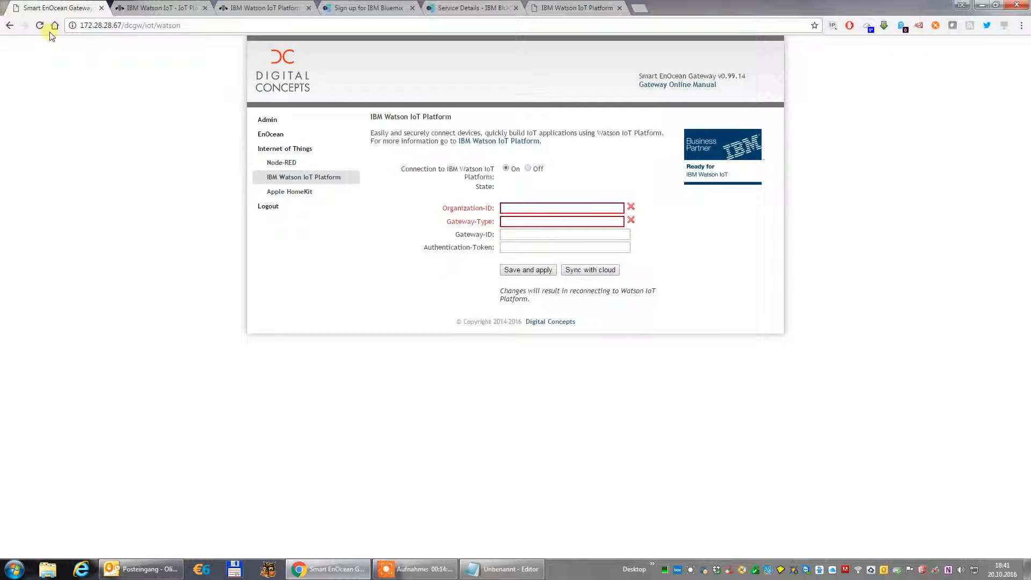
pyautogui.click(510, 211)
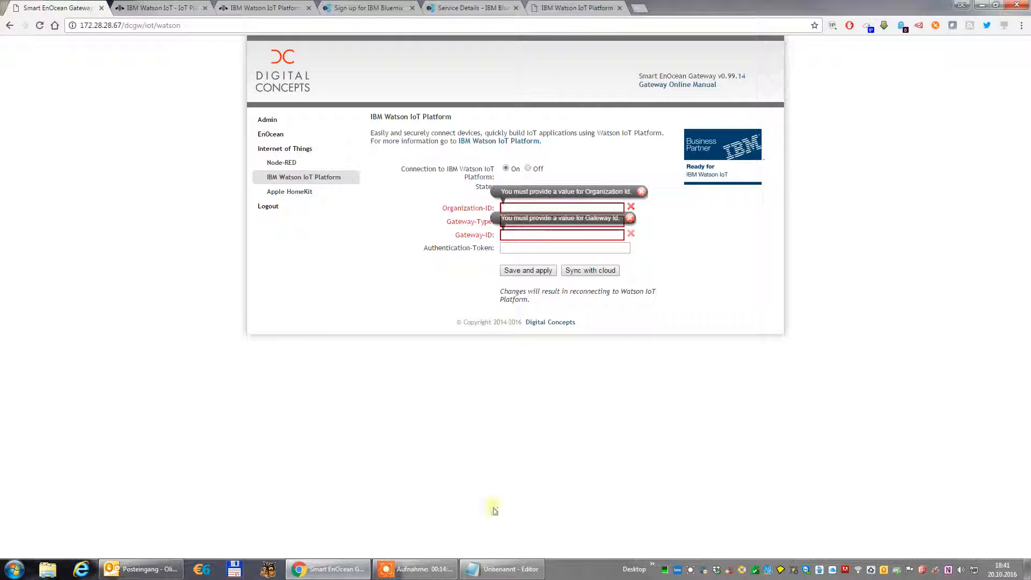
pyautogui.click(500, 569)
pyautogui.doubleClick(553, 375)
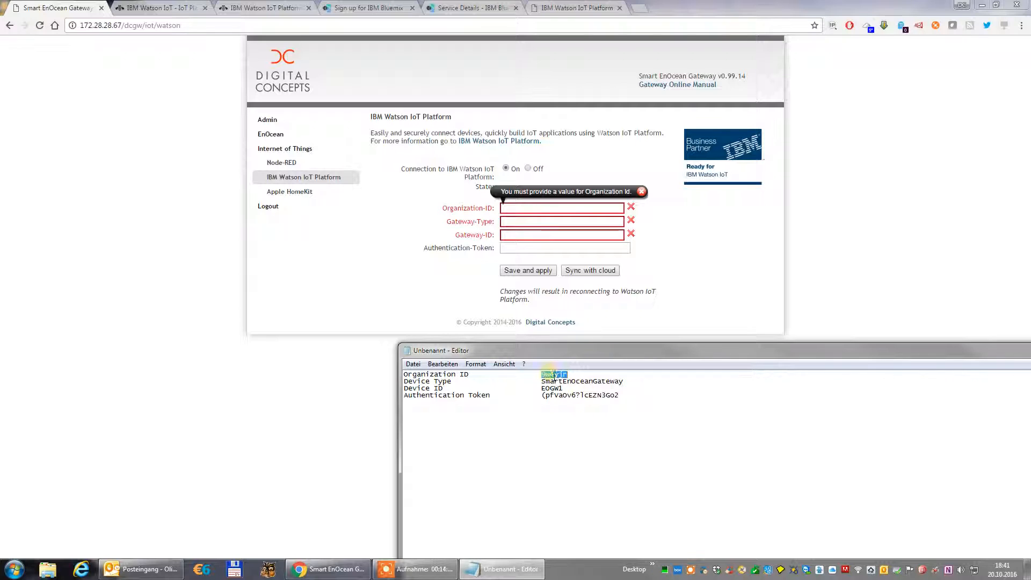
pyautogui.hotkey('ctrl', 'c')
pyautogui.click(506, 210)
pyautogui.hotkey('ctrl', 'v')
# Copy the device type SmartEnOceanGateway from the notes into the gateway settings as the Gateway-Type.
pyautogui.click(499, 569)
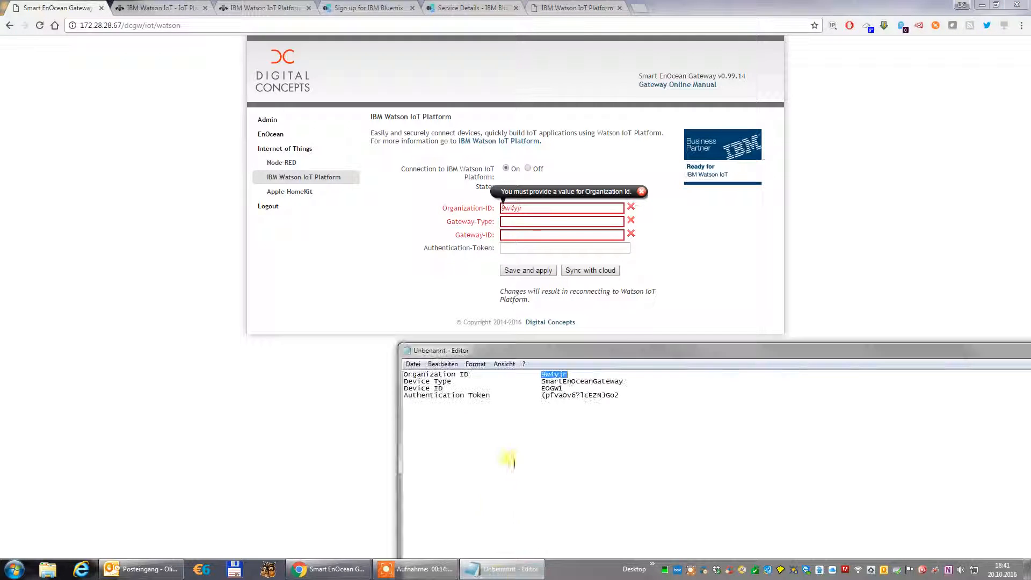
pyautogui.doubleClick(599, 383)
pyautogui.hotkey('ctrl', 'c')
pyautogui.click(513, 225)
pyautogui.hotkey('ctrl', 'v')
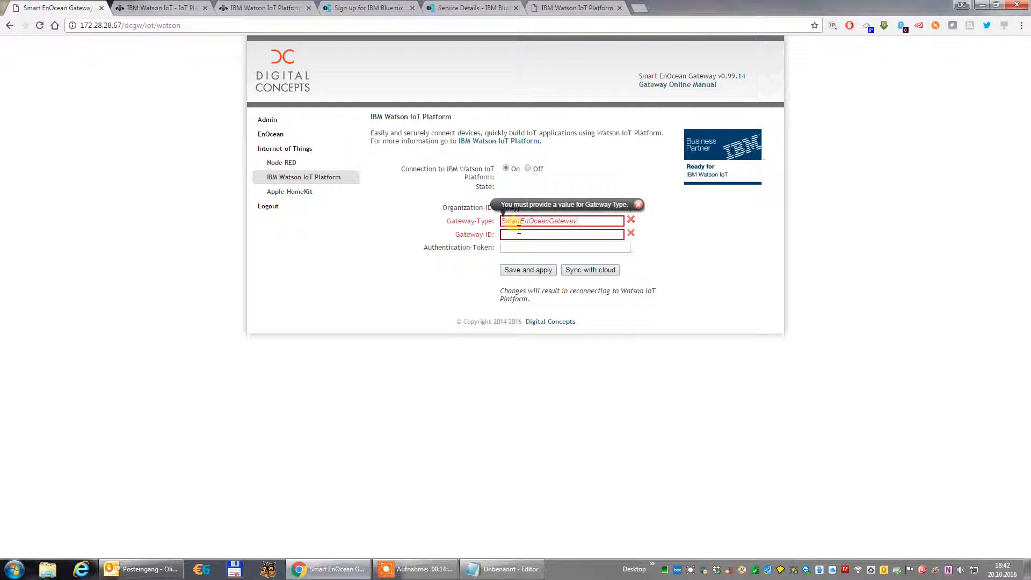
# Copy the device ID EOGW1 from the notes into the gateway settings as the Gateway-ID.
pyautogui.click(511, 569)
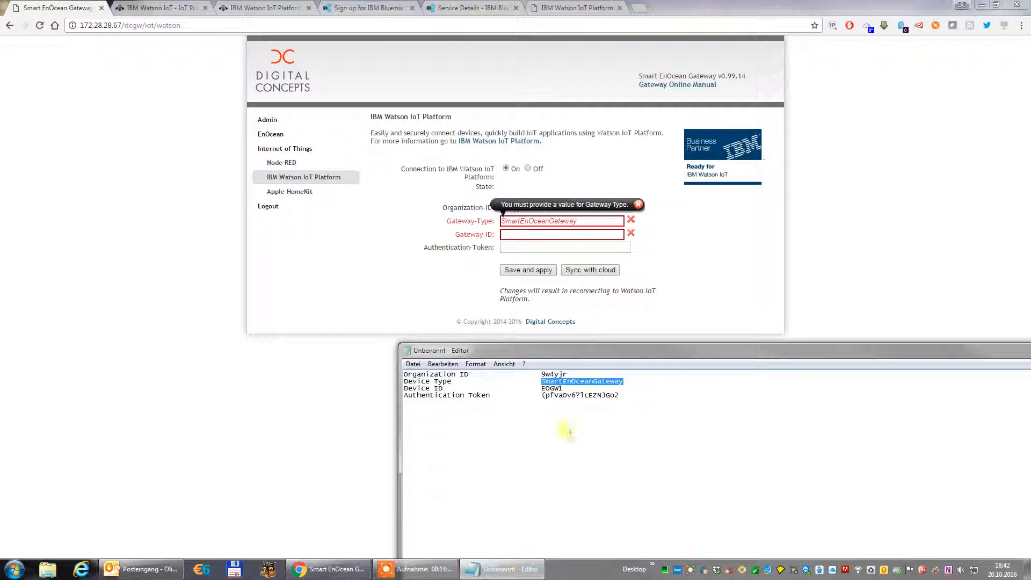
pyautogui.doubleClick(555, 388)
pyautogui.hotkey('ctrl', 'c')
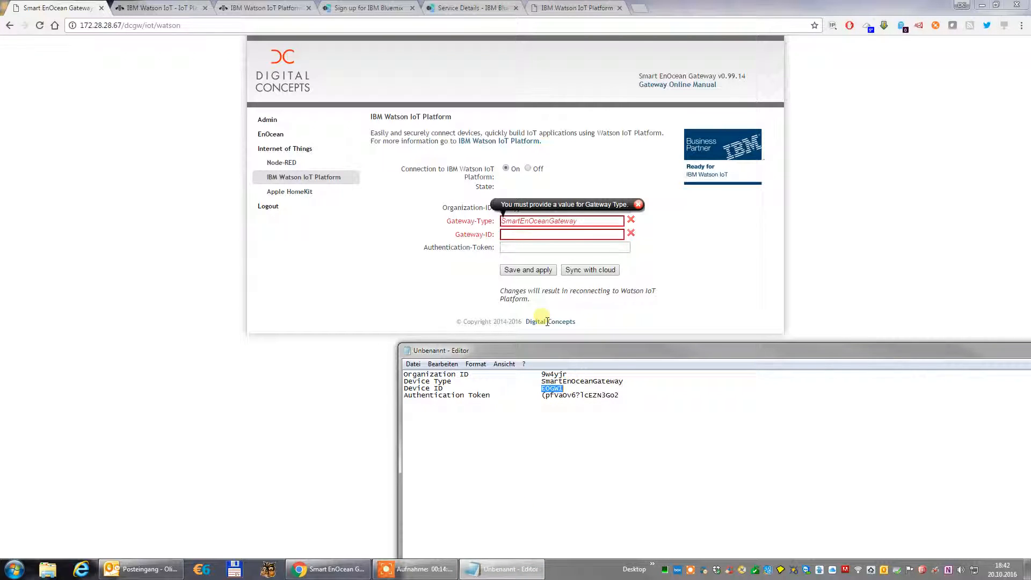
pyautogui.click(518, 236)
pyautogui.hotkey('ctrl', 'v')
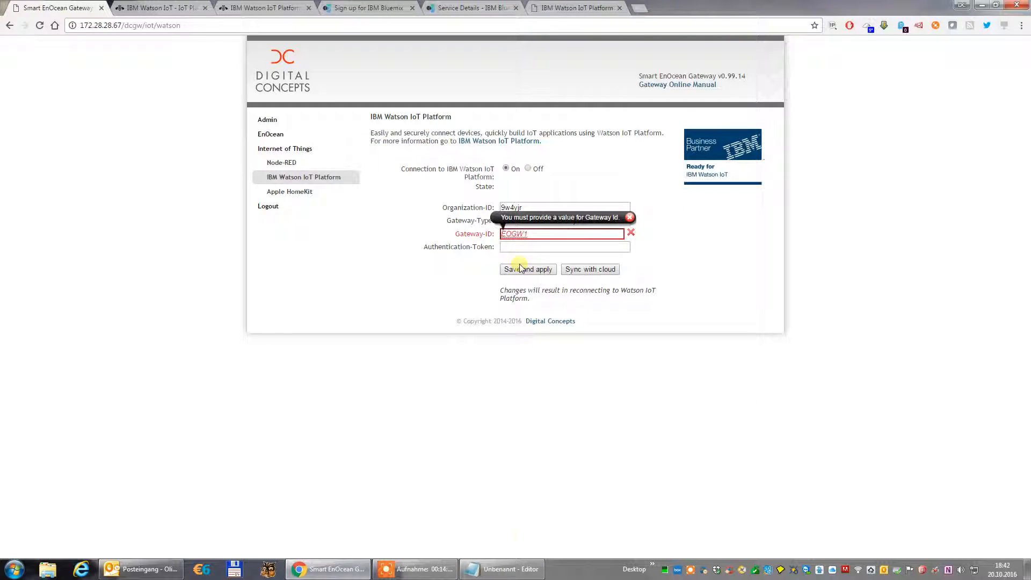
# Copy the authentication token from the notes into the gateway's Authentication-Token field, then save and apply the Watson IoT settings.
pyautogui.click(516, 568)
pyautogui.moveTo(621, 396); pyautogui.dragTo(544, 397)
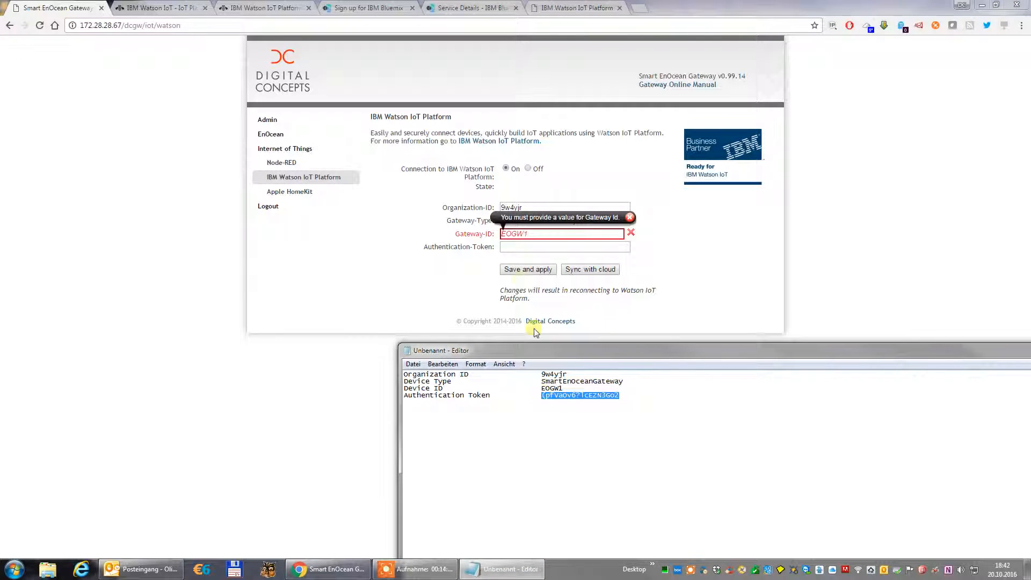
pyautogui.click(511, 250)
pyautogui.hotkey('ctrl', 'v')
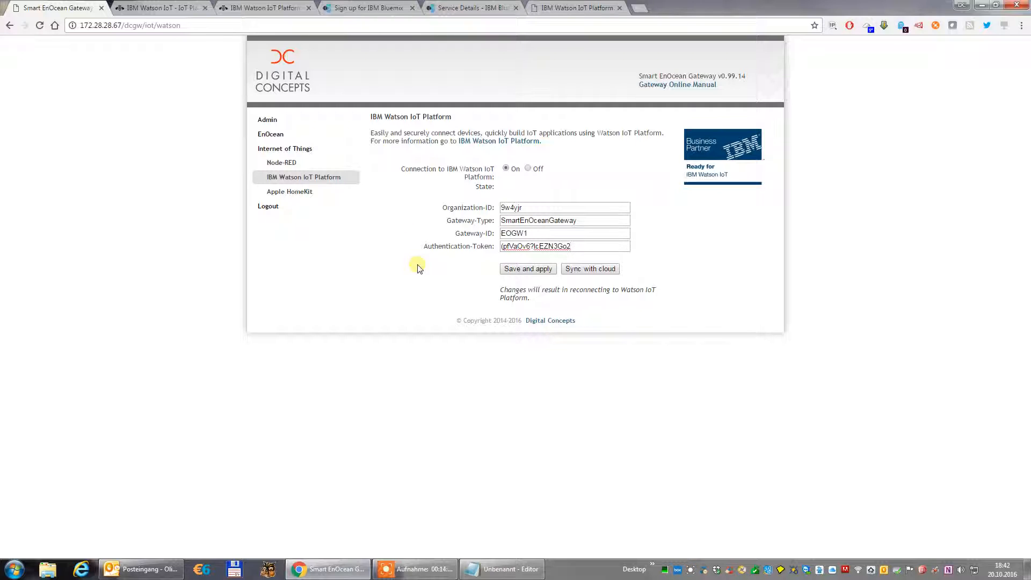
pyautogui.click(520, 273)
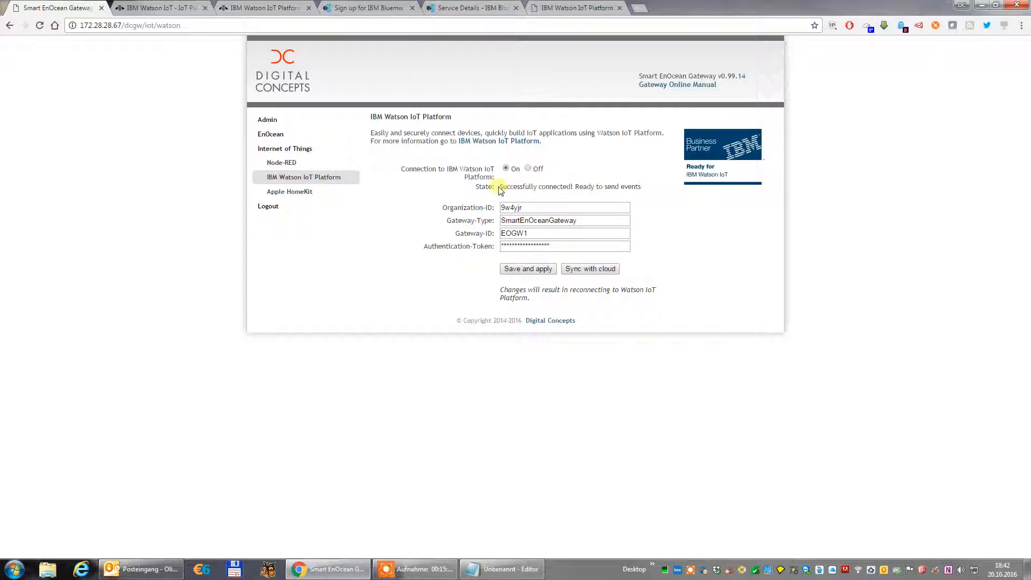
# Check the gateway's Watson IoT connection state, then switch to the Watson IoT Platform and refresh its device list.
pyautogui.moveTo(503, 191); pyautogui.dragTo(626, 189)
pyautogui.click(643, 196)
pyautogui.click(571, 8)
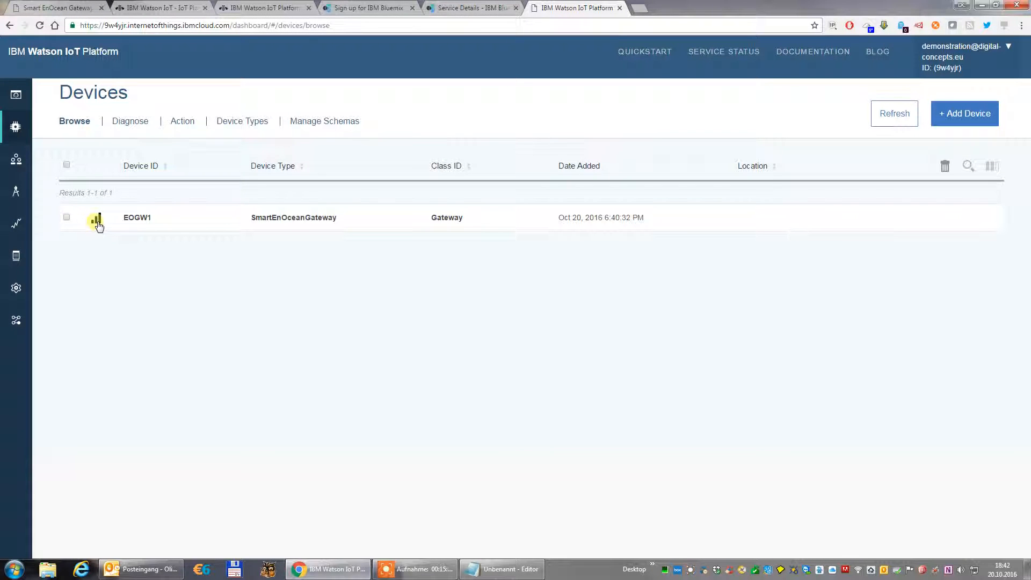
pyautogui.moveTo(98, 224)
pyautogui.click(894, 113)
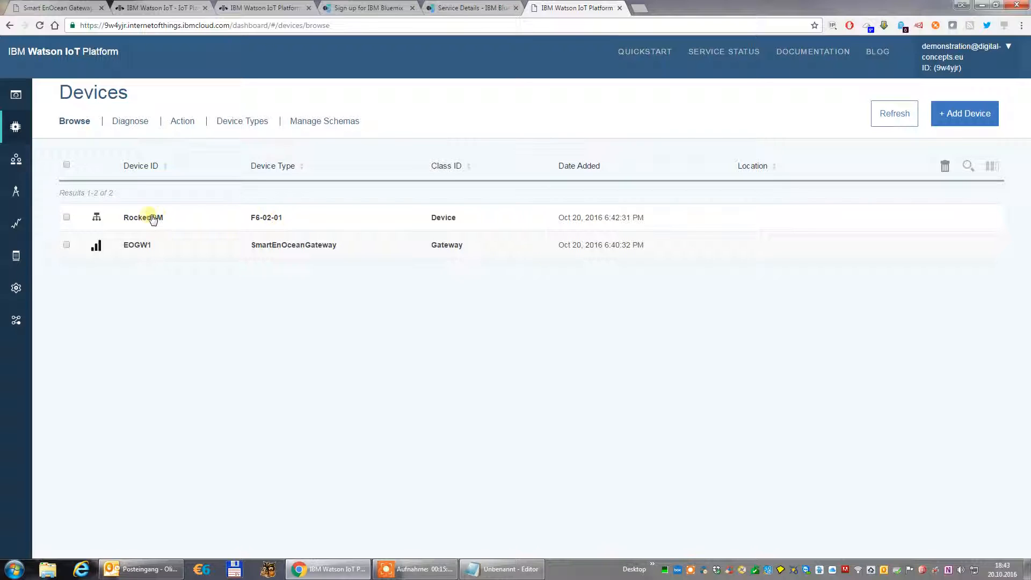
# Check the rocker switch's friendly ID in the Smart EnOcean Gateway's EnOcean device list, then return to the Watson device list.
pyautogui.click(58, 8)
pyautogui.click(270, 135)
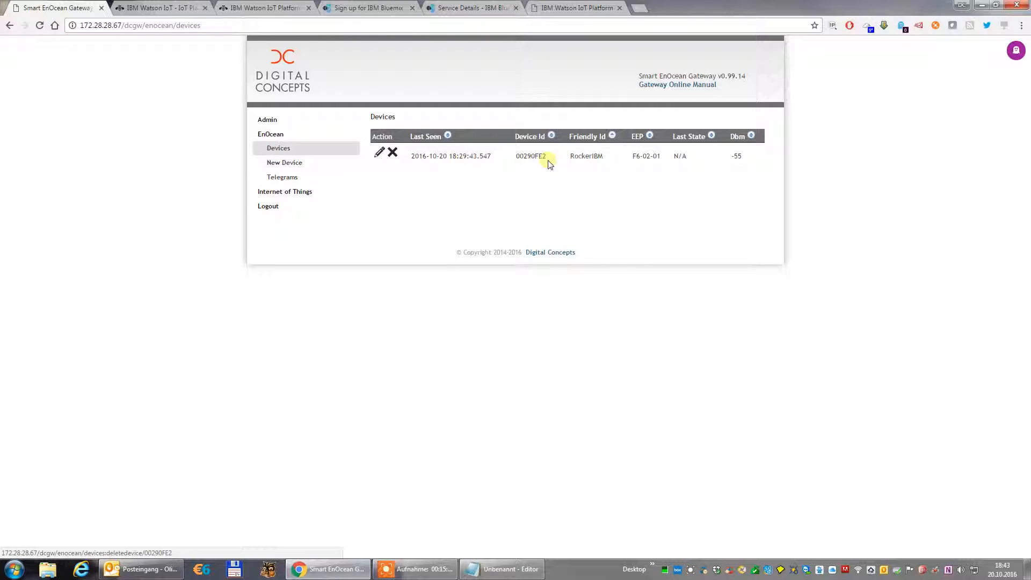
pyautogui.doubleClick(587, 159)
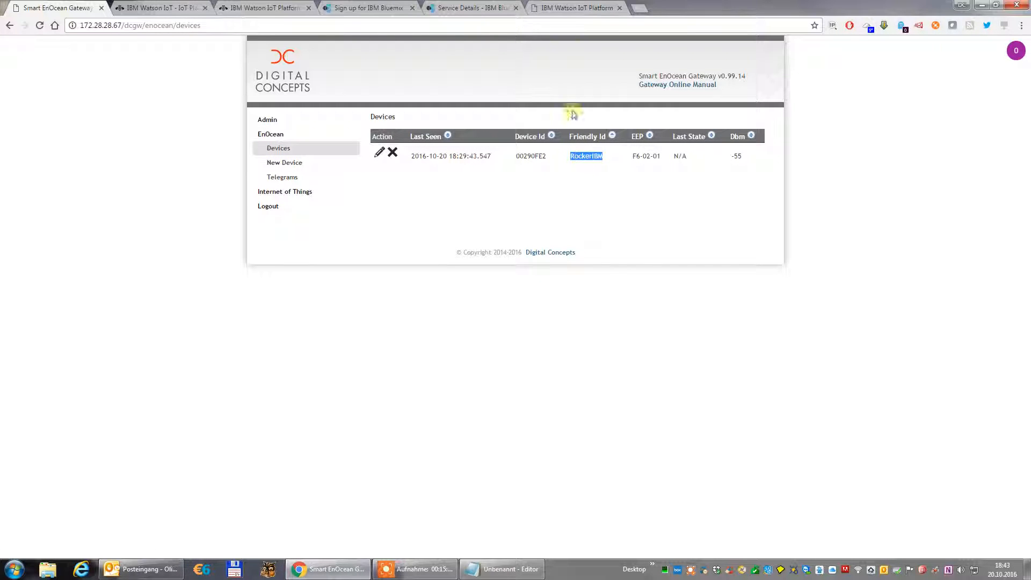
pyautogui.click(573, 8)
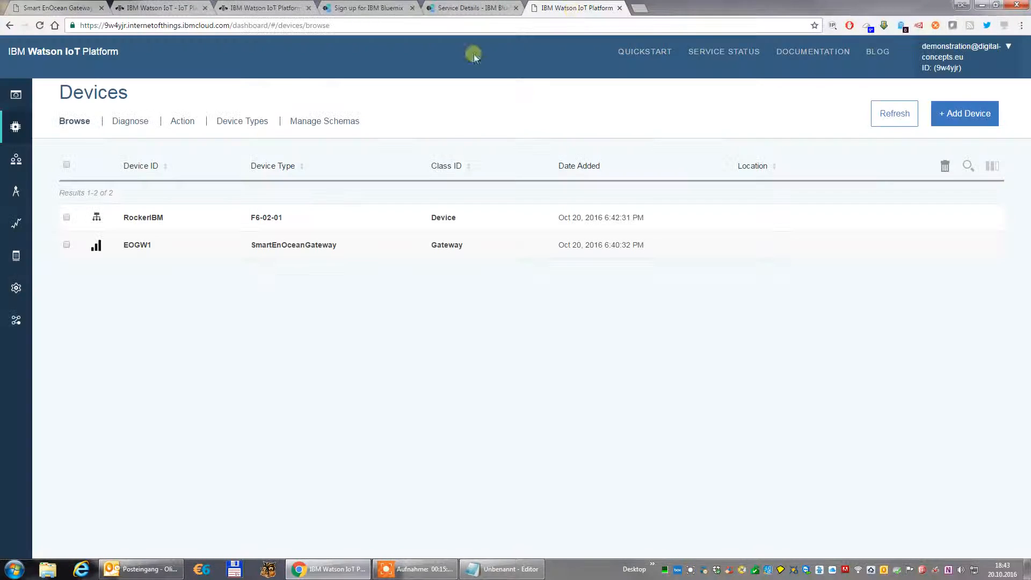
# Examine gateway EOGW1's connection information, firmware version, connection log and attached devices, then close its details.
pyautogui.click(149, 247)
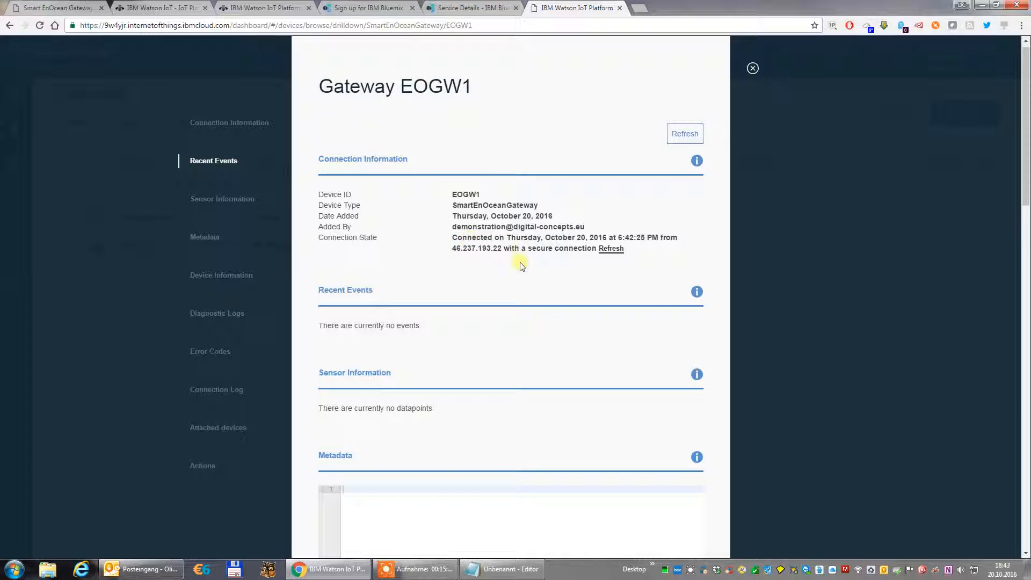
pyautogui.scroll(-6, 518, 260)
pyautogui.scroll(-6, 692, 326)
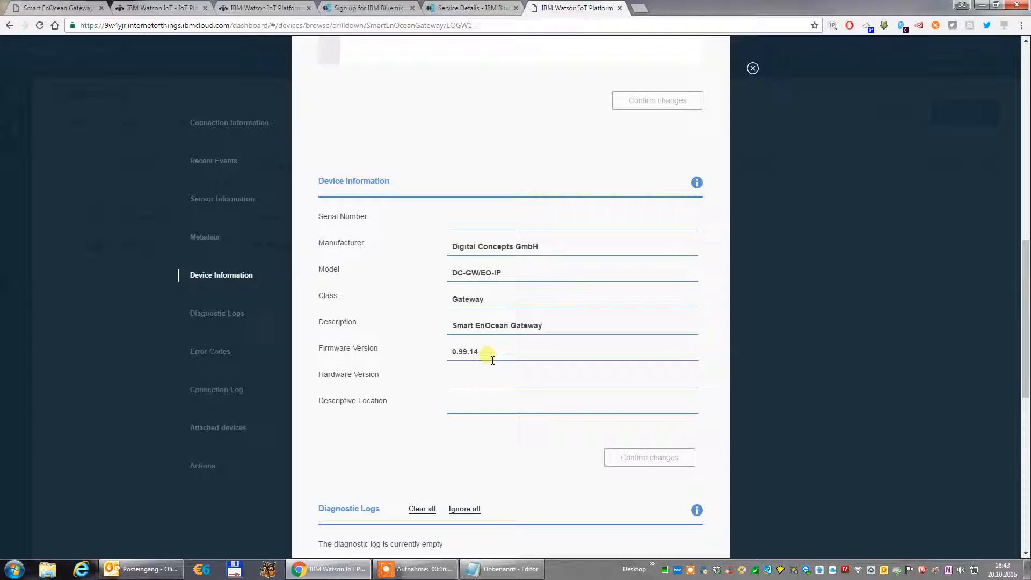
pyautogui.moveTo(485, 359); pyautogui.dragTo(455, 357)
pyautogui.click(455, 357)
pyautogui.scroll(-6, 586, 386)
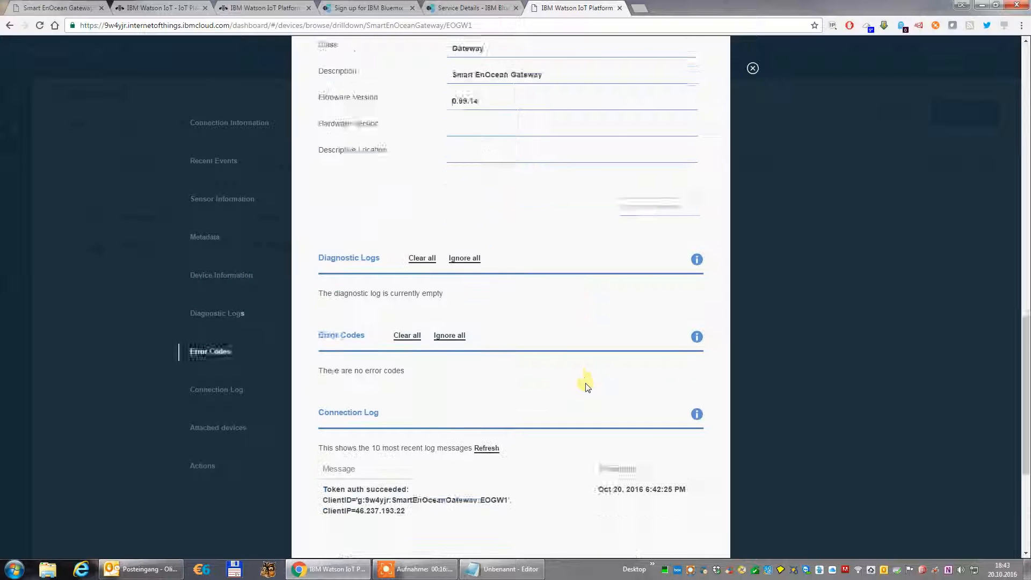
pyautogui.scroll(-3, 587, 386)
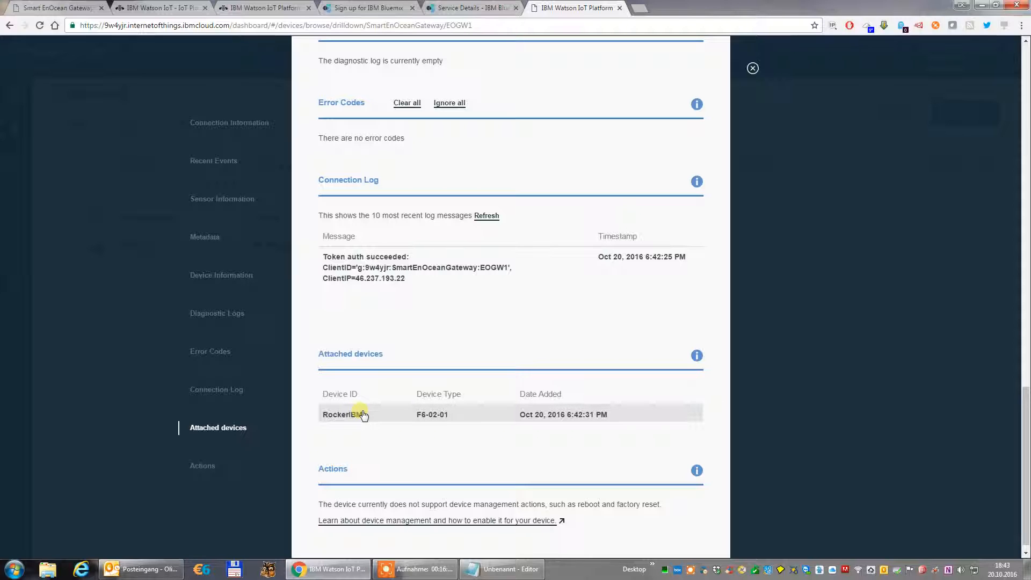
pyautogui.click(753, 69)
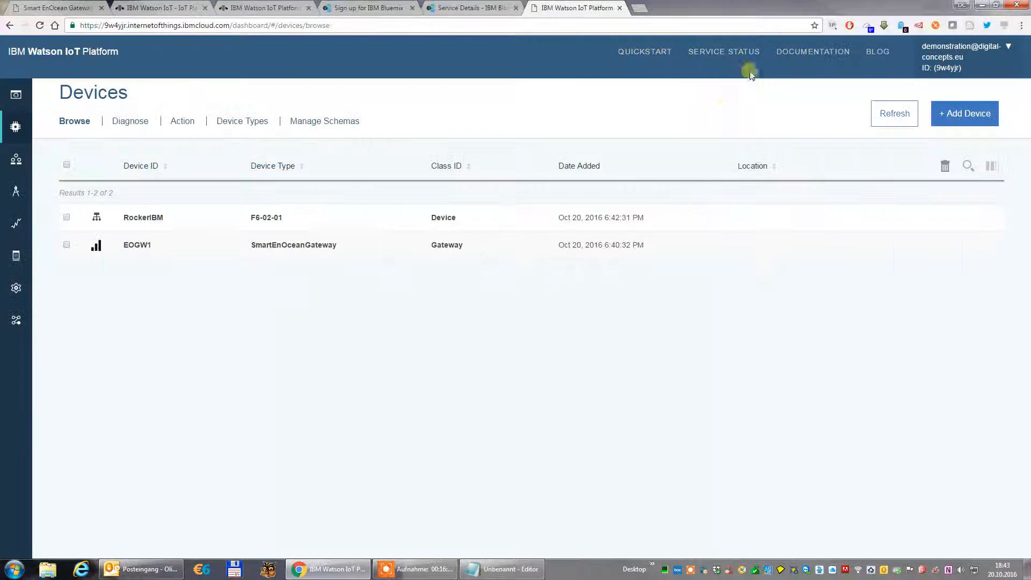
# Examine device RockerIBM's recent events and sensor information, including the JSON payload of a state event, then close its details.
pyautogui.click(155, 218)
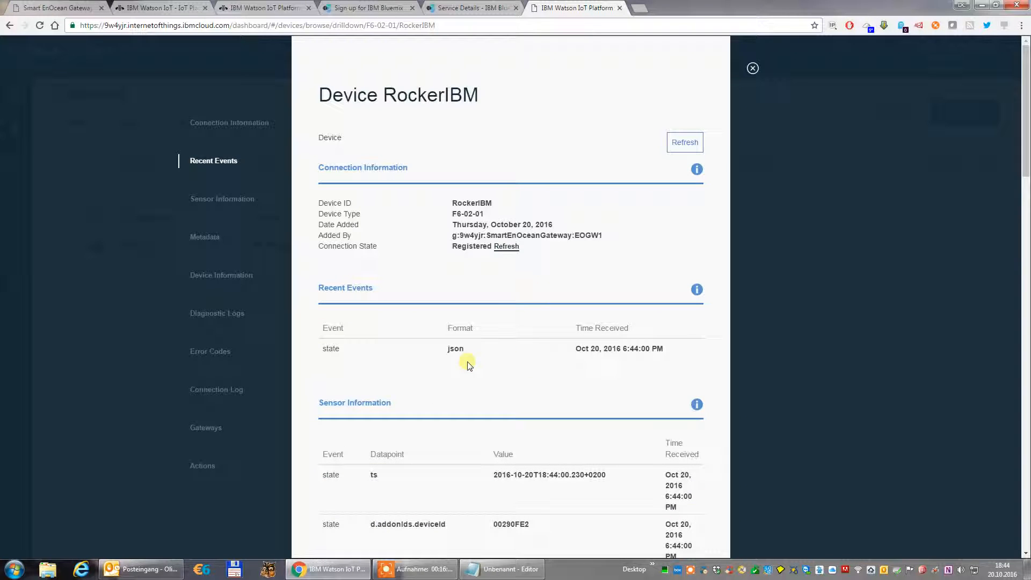
pyautogui.scroll(-4, 599, 428)
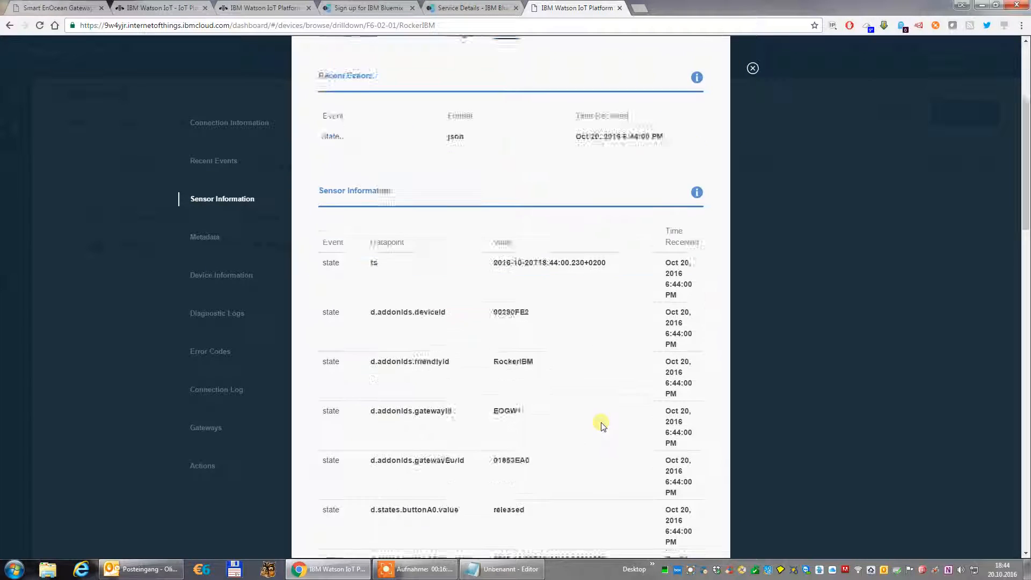
pyautogui.scroll(-2, 602, 424)
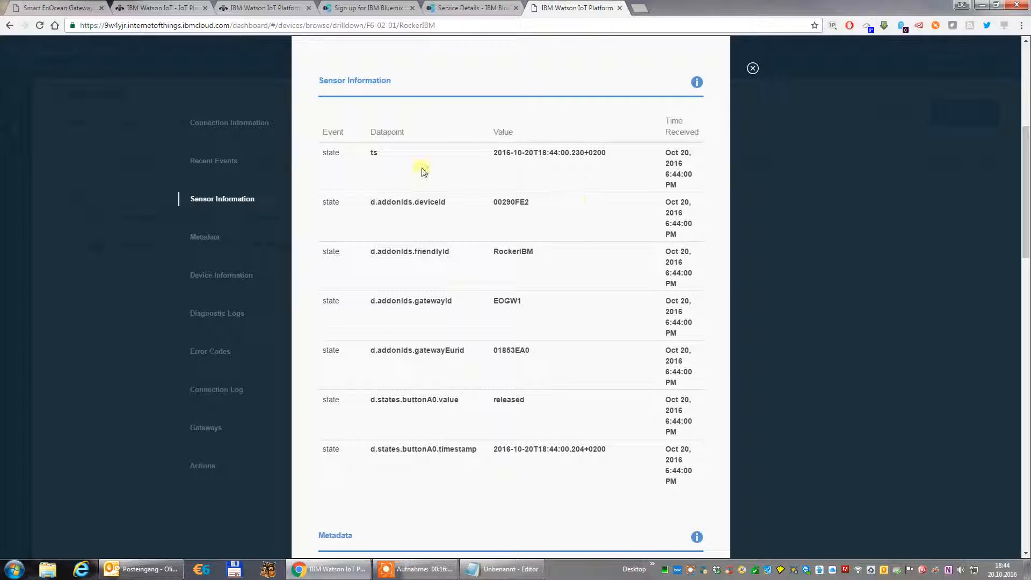
pyautogui.scroll(4, 537, 339)
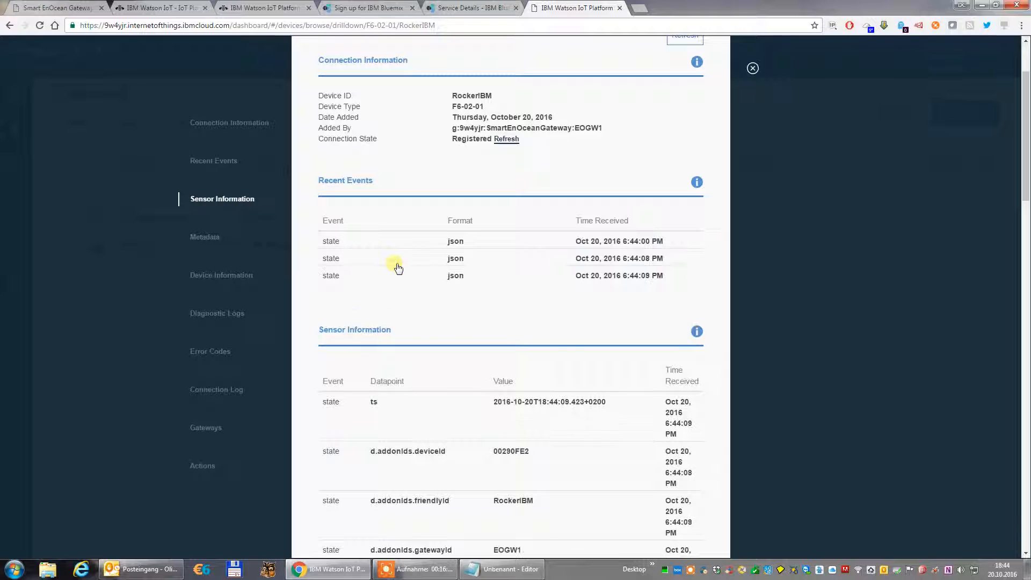
pyautogui.click(455, 260)
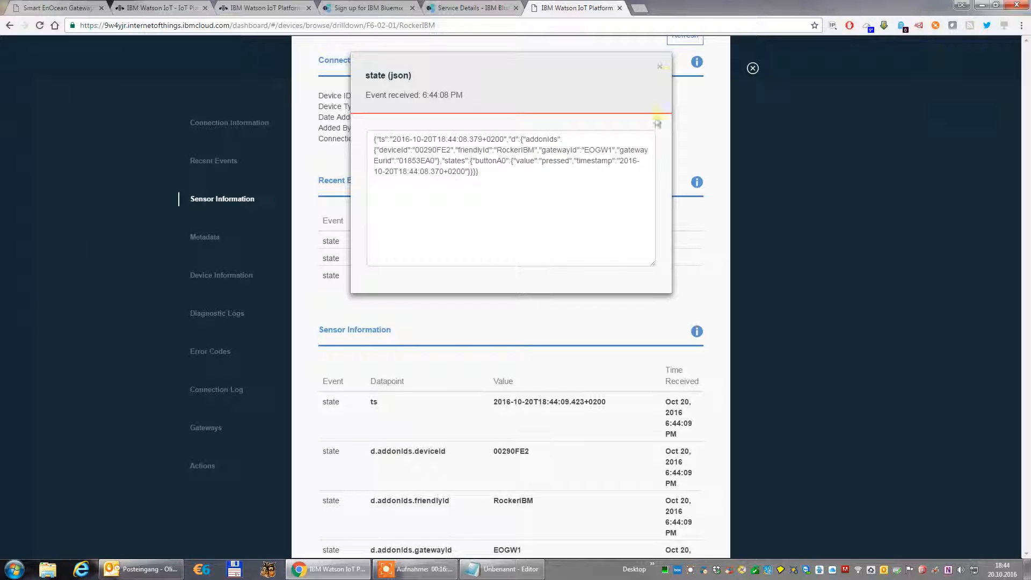
pyautogui.click(666, 71)
pyautogui.click(753, 69)
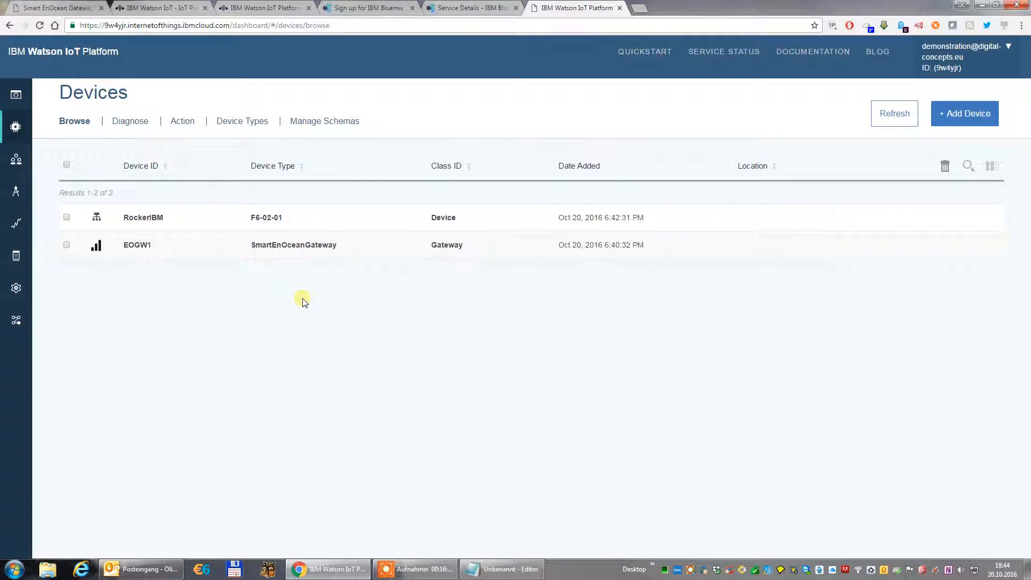
# Create a new board named Demonstration, making it the landing page and a favorite, without adding members.
pyautogui.moveTo(25, 94)
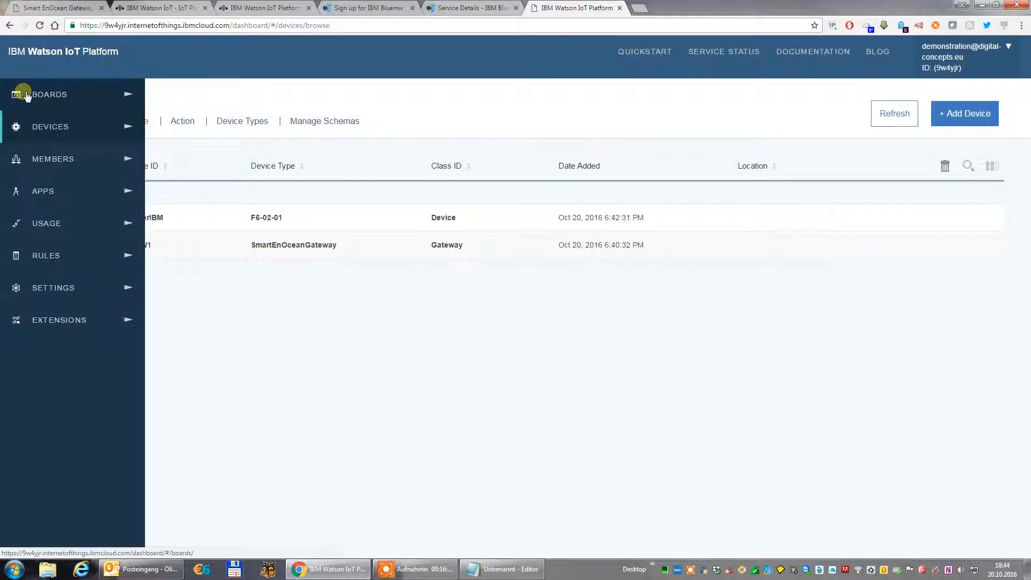
pyautogui.click(58, 96)
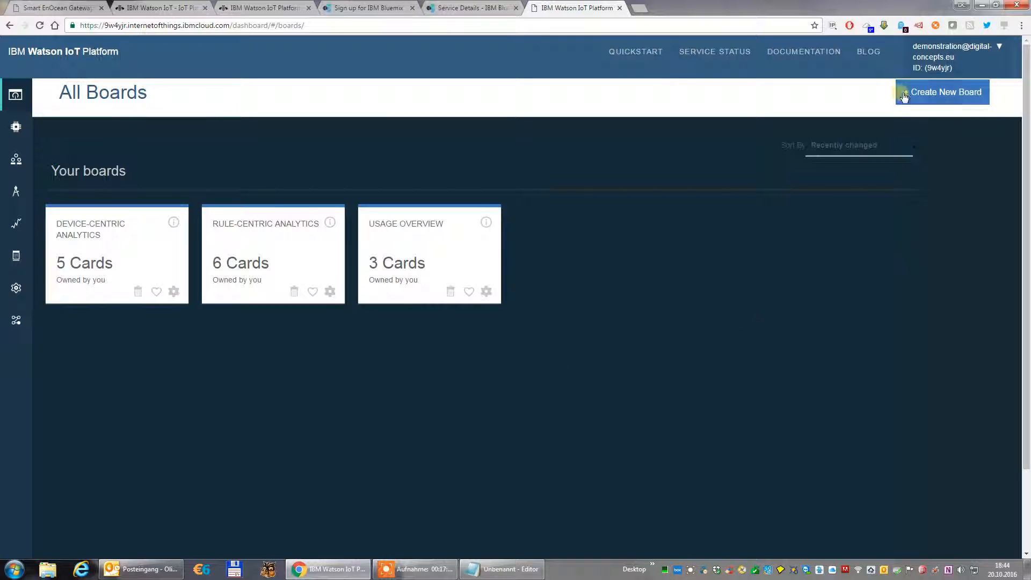
pyautogui.click(934, 92)
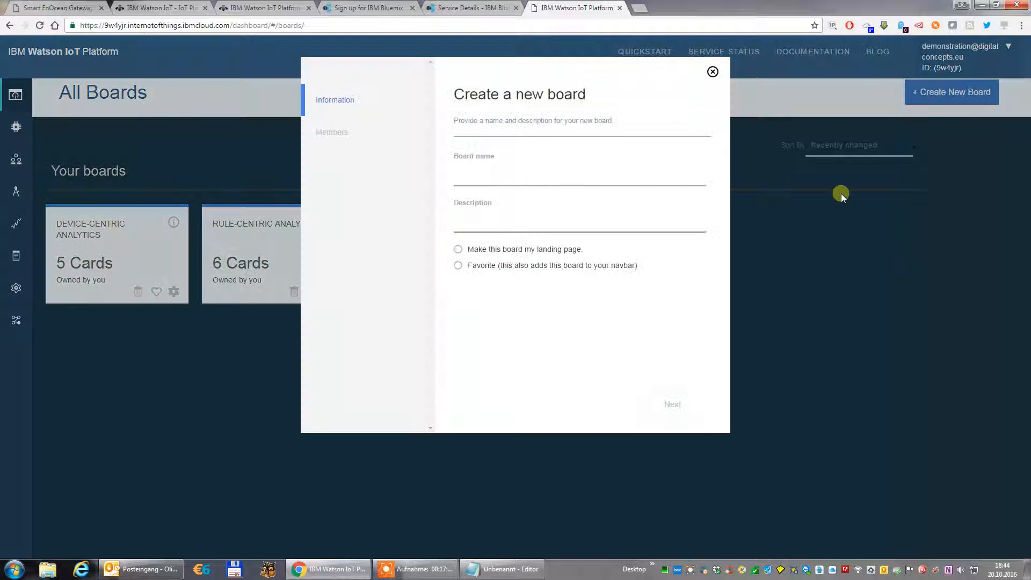
pyautogui.click(488, 179)
pyautogui.write('Demonstratin')
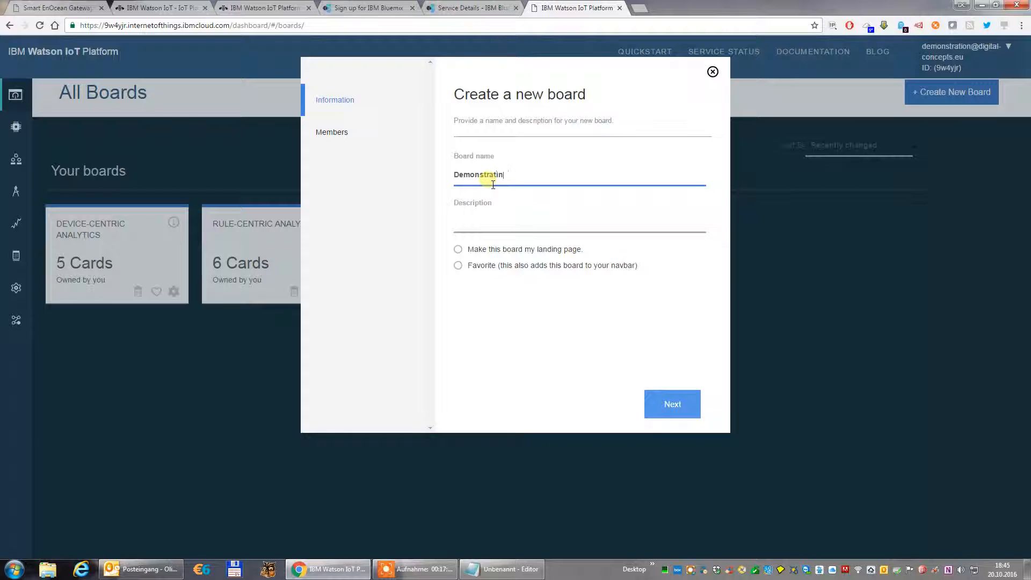
pyautogui.press('BackSpace')
pyautogui.write('onstration')
pyautogui.click(459, 250)
pyautogui.click(458, 266)
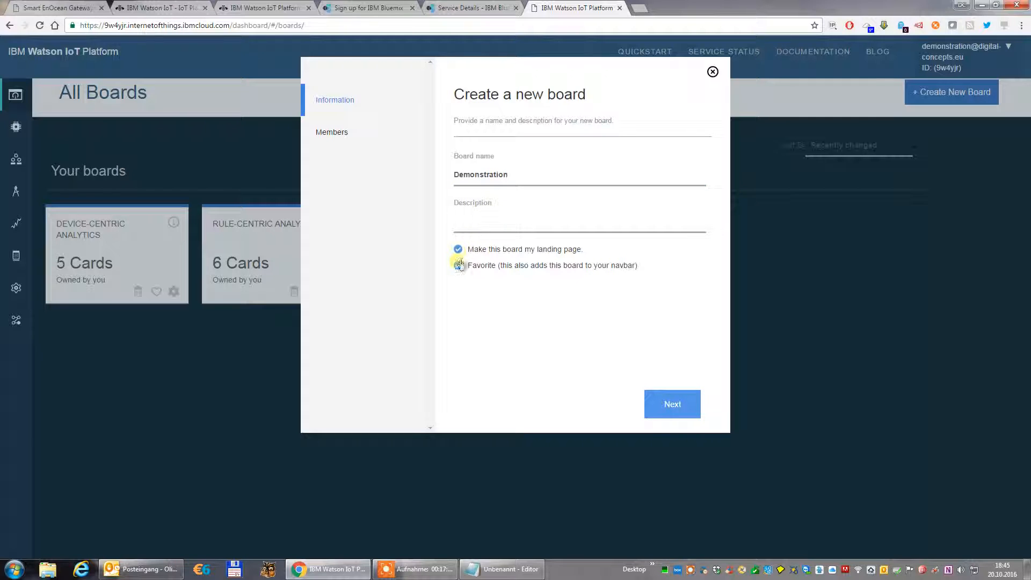
pyautogui.click(666, 402)
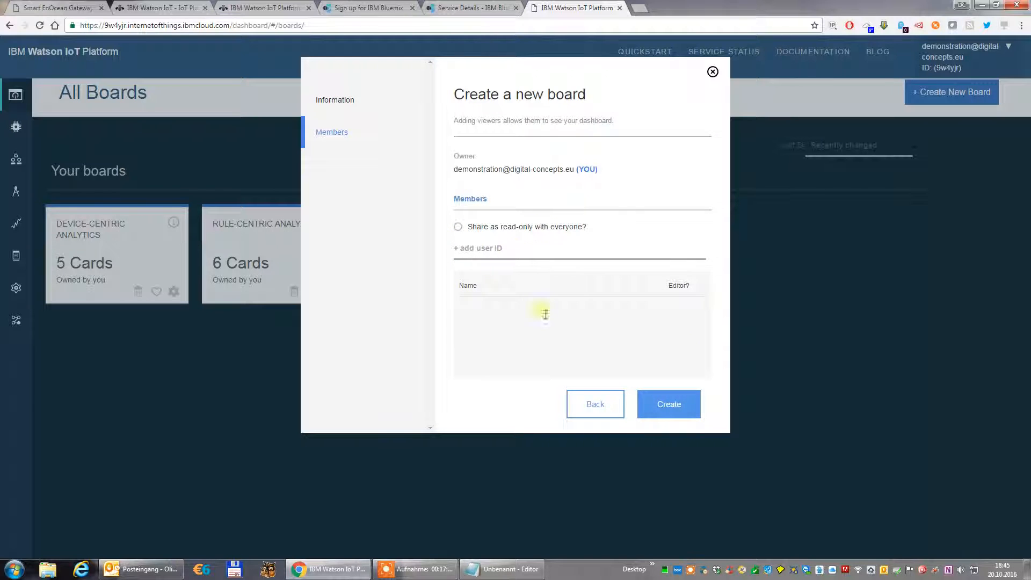
pyautogui.click(669, 404)
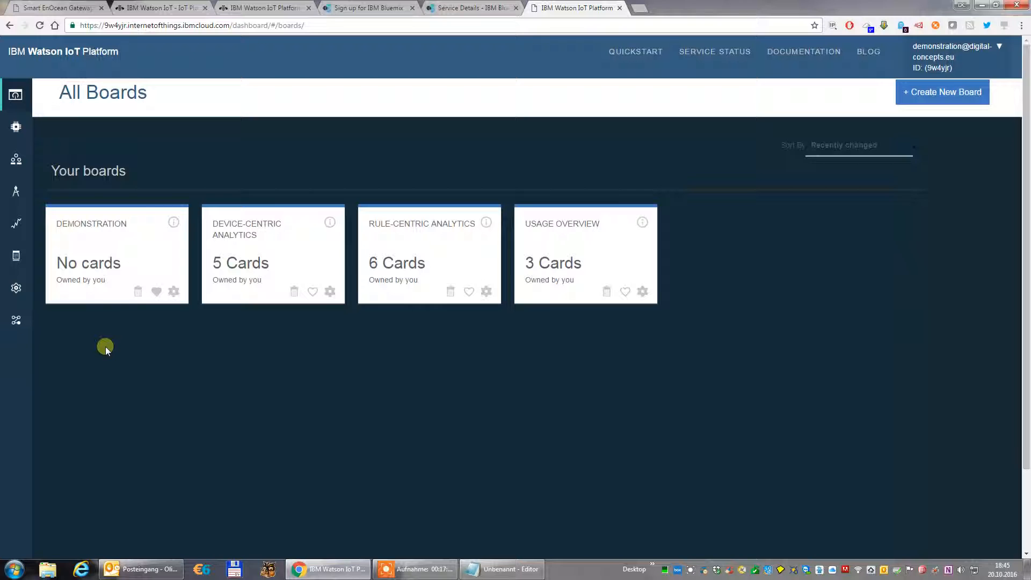
# Start a new Value card on the Demonstration board with device RockerIBM as its data source.
pyautogui.click(98, 224)
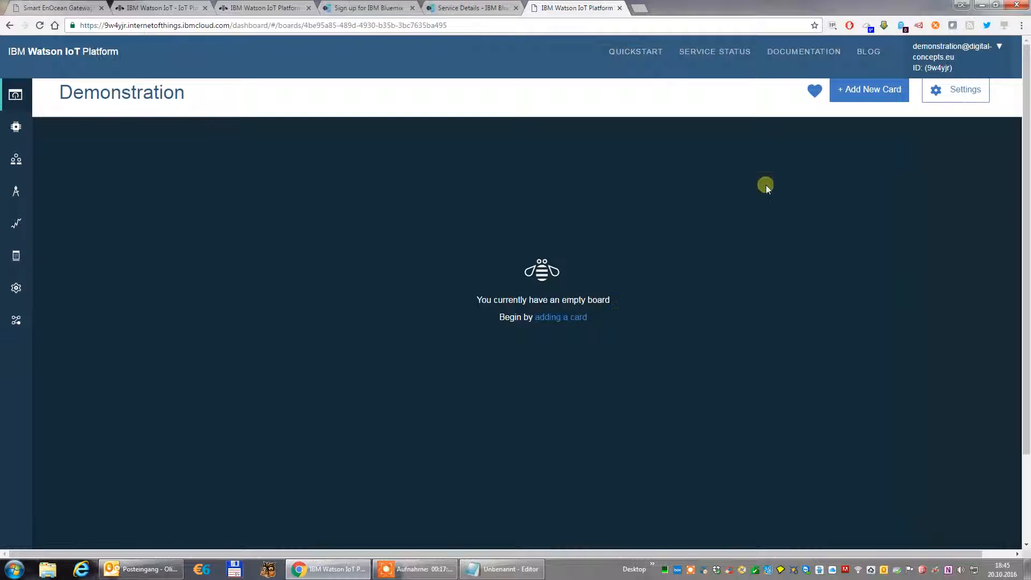
pyautogui.click(869, 90)
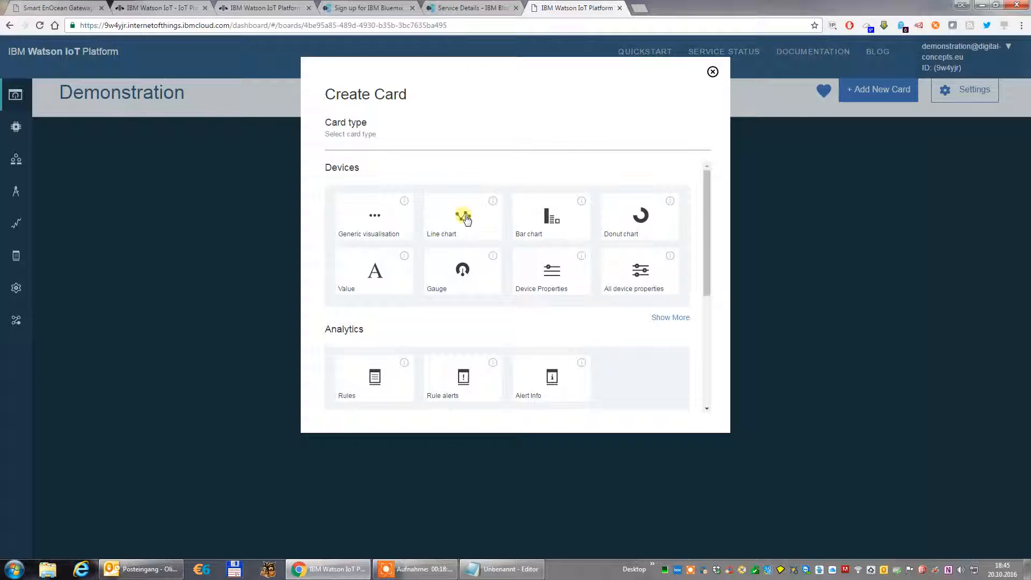
pyautogui.click(375, 271)
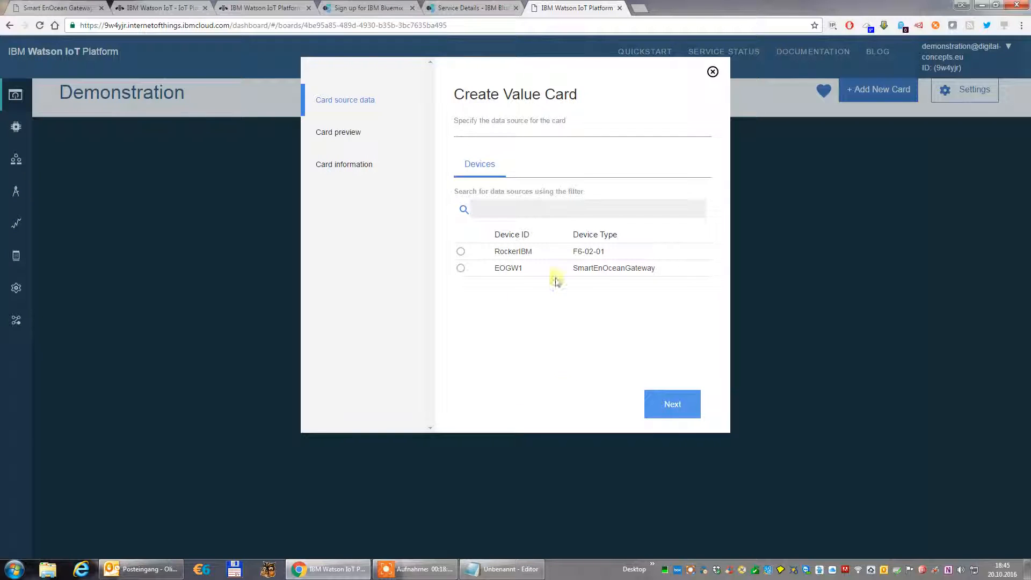
pyautogui.click(461, 253)
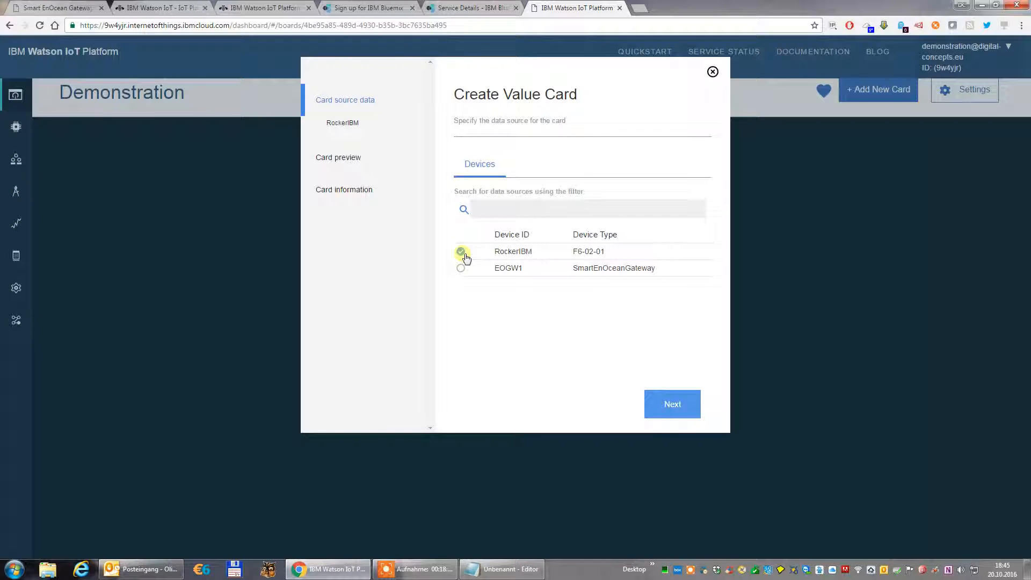
pyautogui.click(673, 407)
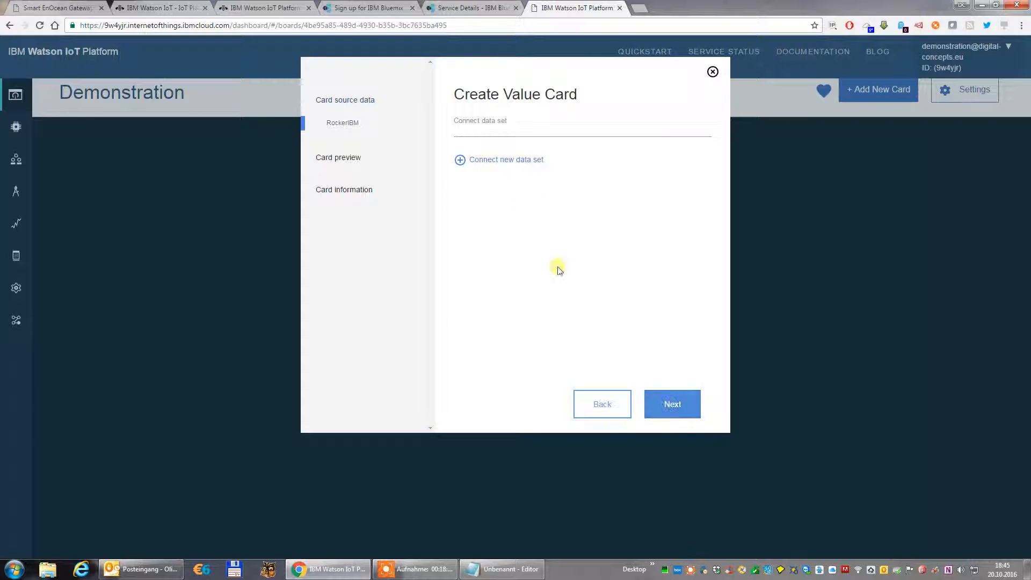
# Connect a new data set to the card using the state event, and open its list of available properties.
pyautogui.click(516, 161)
pyautogui.click(507, 191)
pyautogui.click(509, 211)
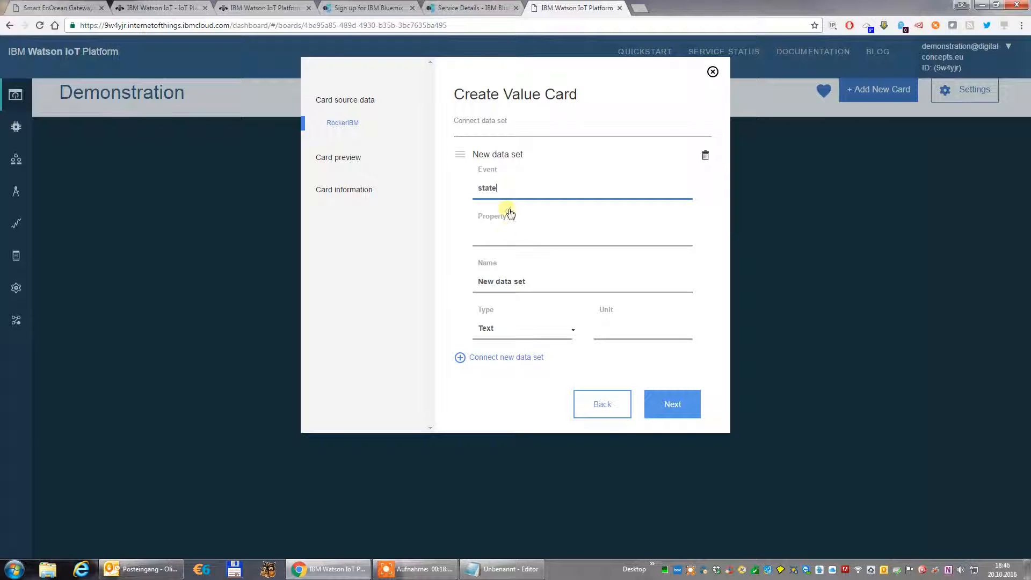
pyautogui.click(510, 238)
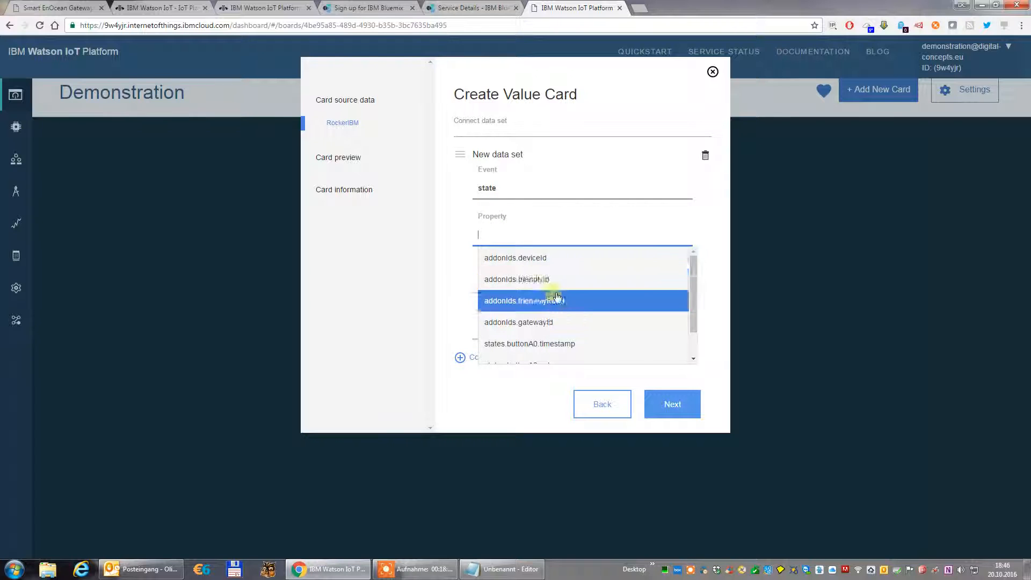
pyautogui.scroll(-1, 561, 316)
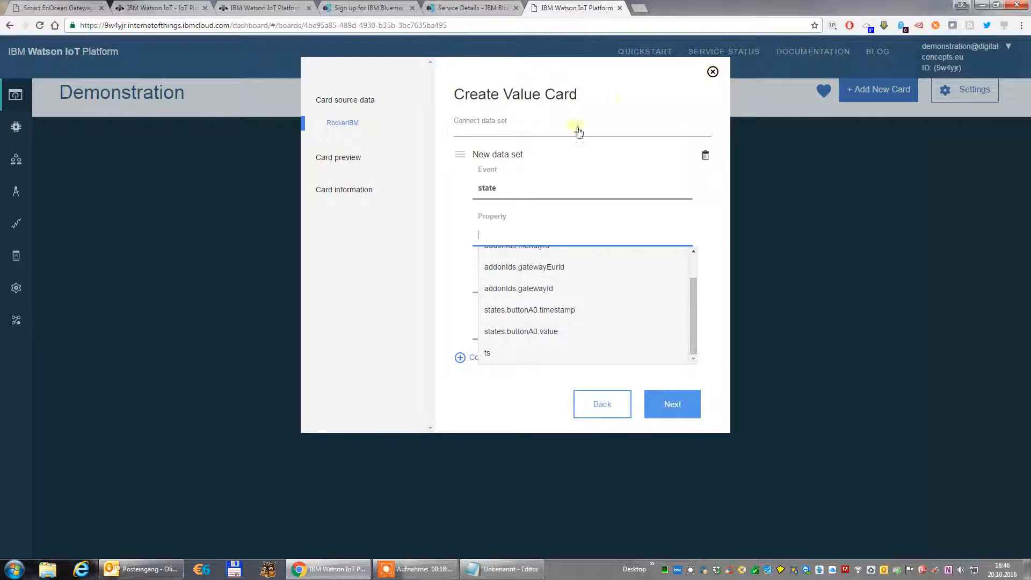
# Look up the cloud sync option in the Smart EnOcean Gateway's Watson IoT settings, then return to the Value card setup.
pyautogui.click(75, 10)
pyautogui.click(283, 191)
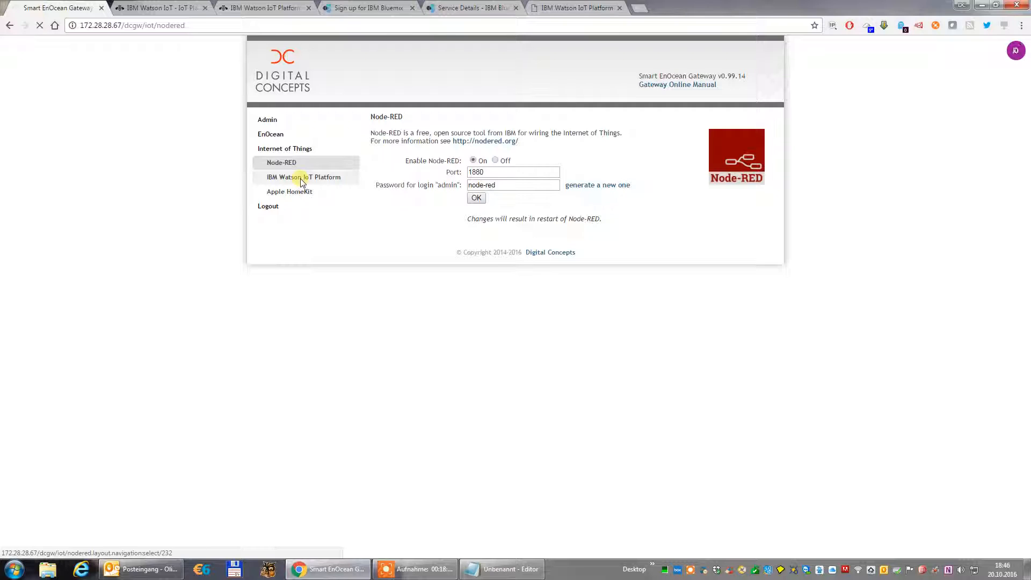
pyautogui.click(299, 177)
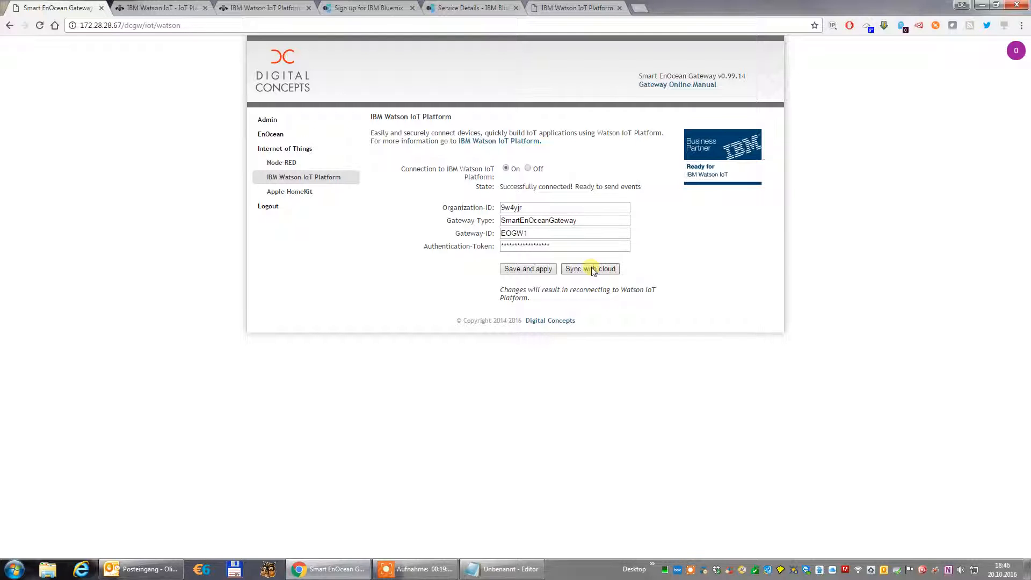
pyautogui.click(585, 8)
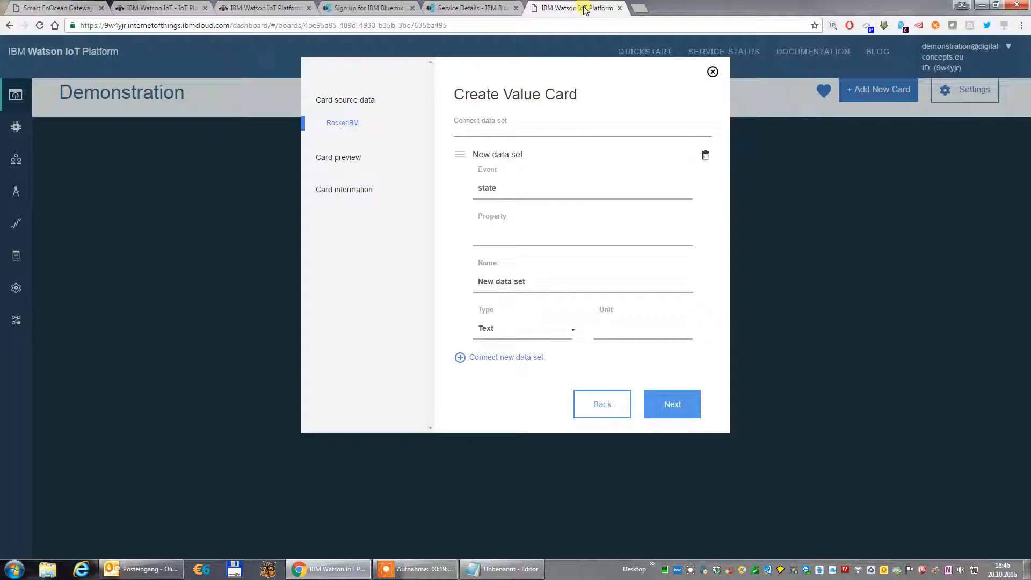
# Use states.buttonA0.value as the property of the Value card's data set and continue to the card preview.
pyautogui.scroll(-1, 583, 352)
pyautogui.scroll(-1, 575, 350)
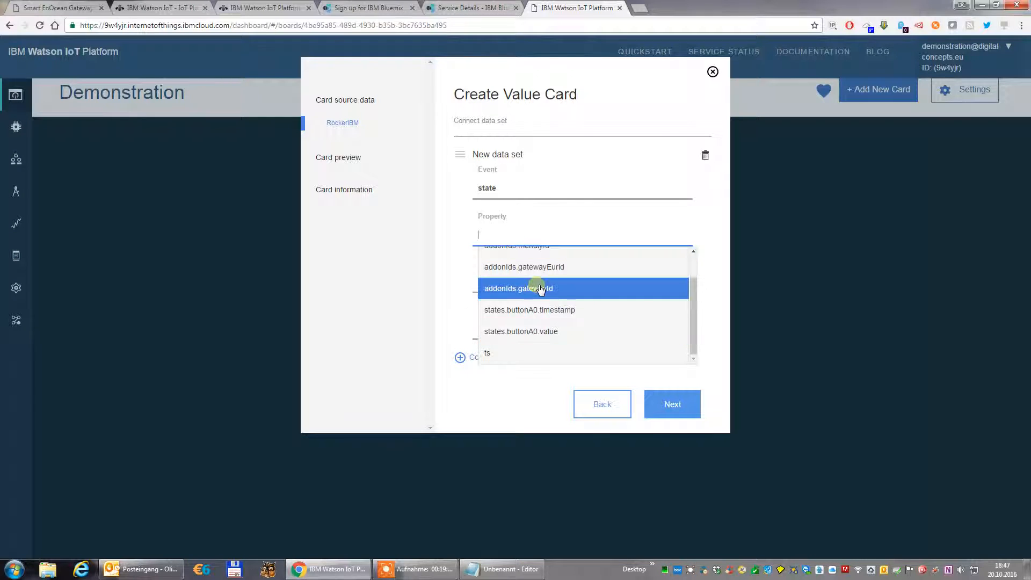
pyautogui.click(548, 333)
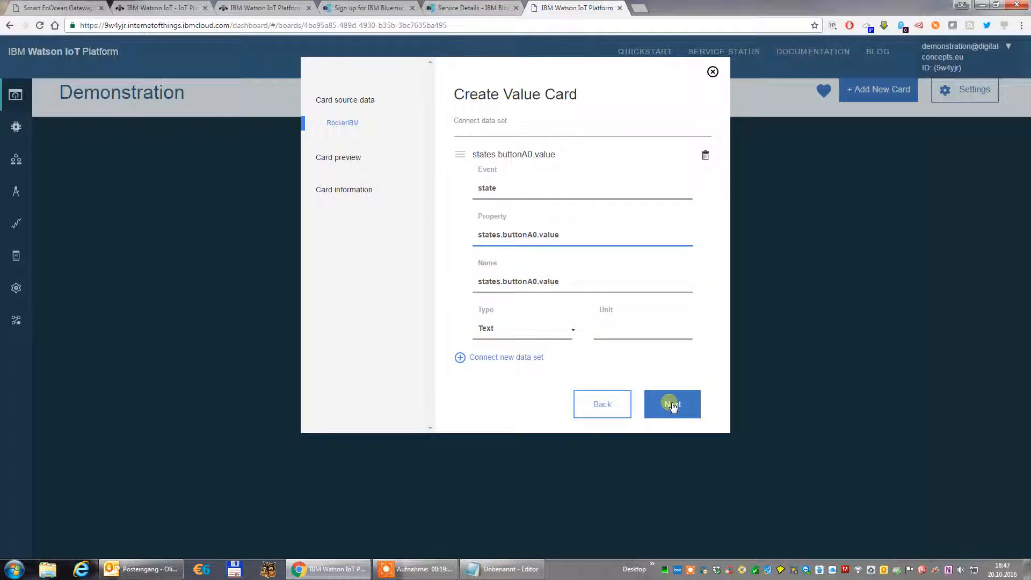
pyautogui.click(673, 406)
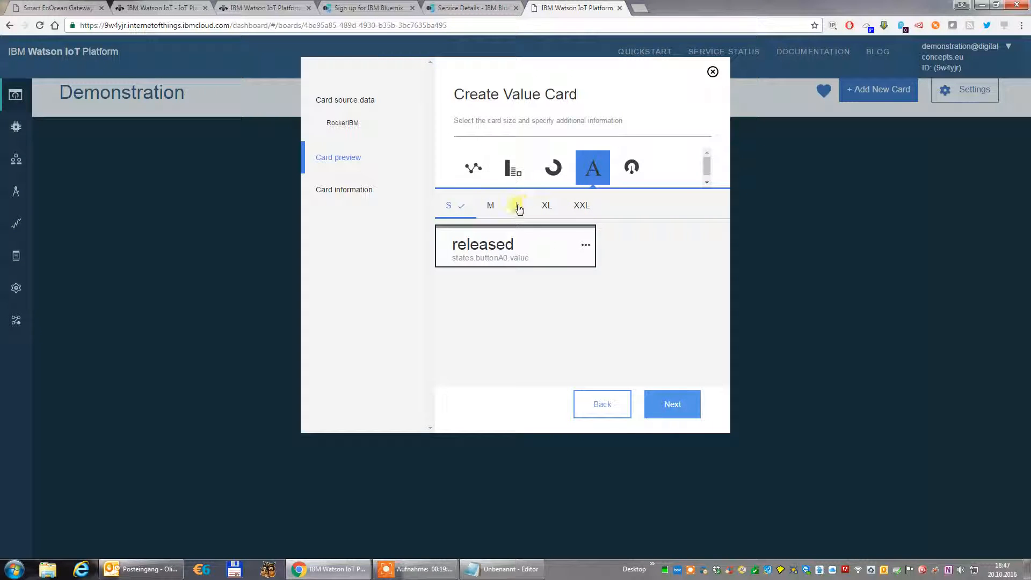
# Set the Value card's size to M and finish adding it to the Demonstration board.
pyautogui.click(491, 205)
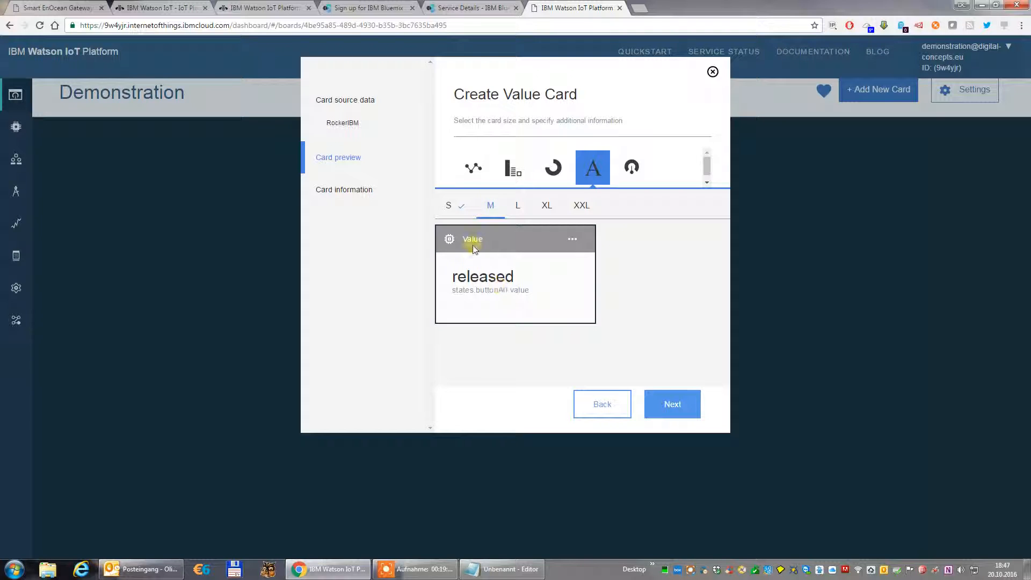
pyautogui.click(671, 406)
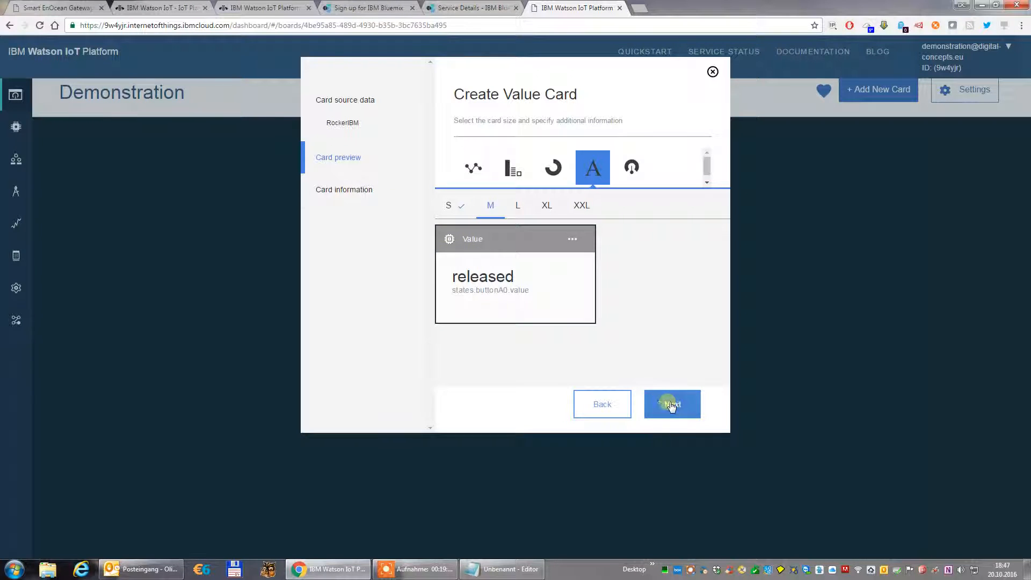
pyautogui.click(481, 220)
pyautogui.click(658, 409)
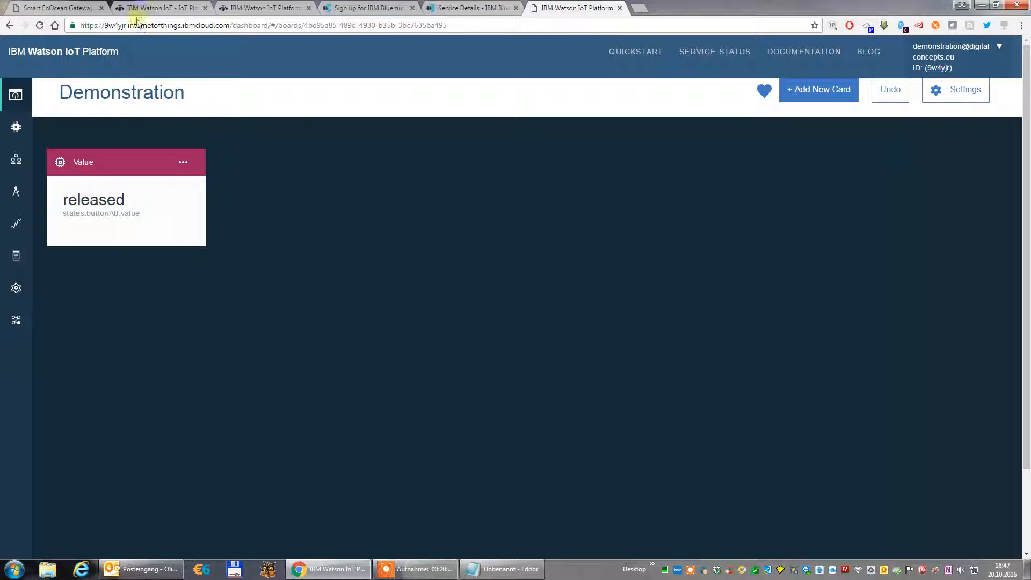
pyautogui.click(79, 6)
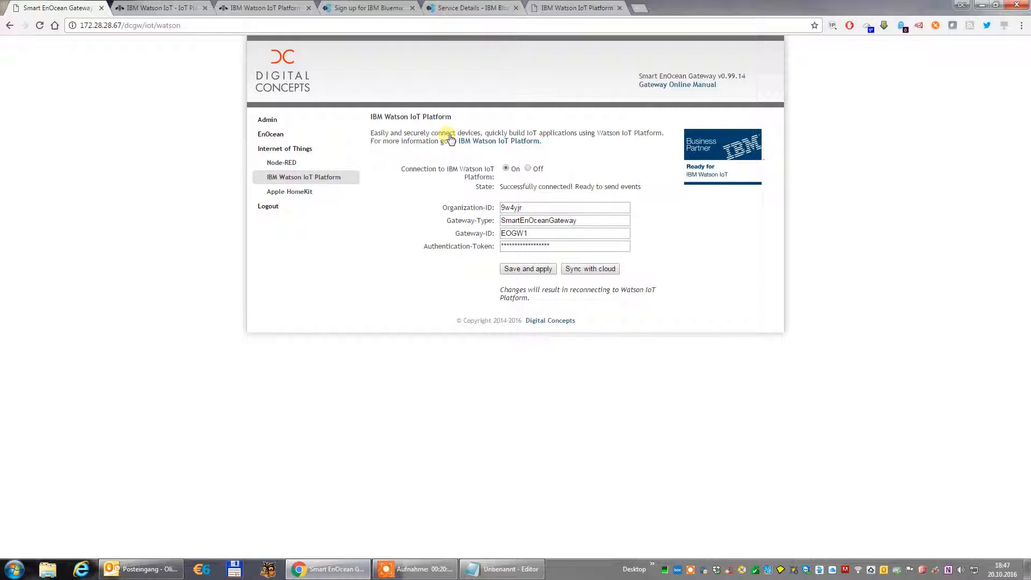
pyautogui.click(270, 134)
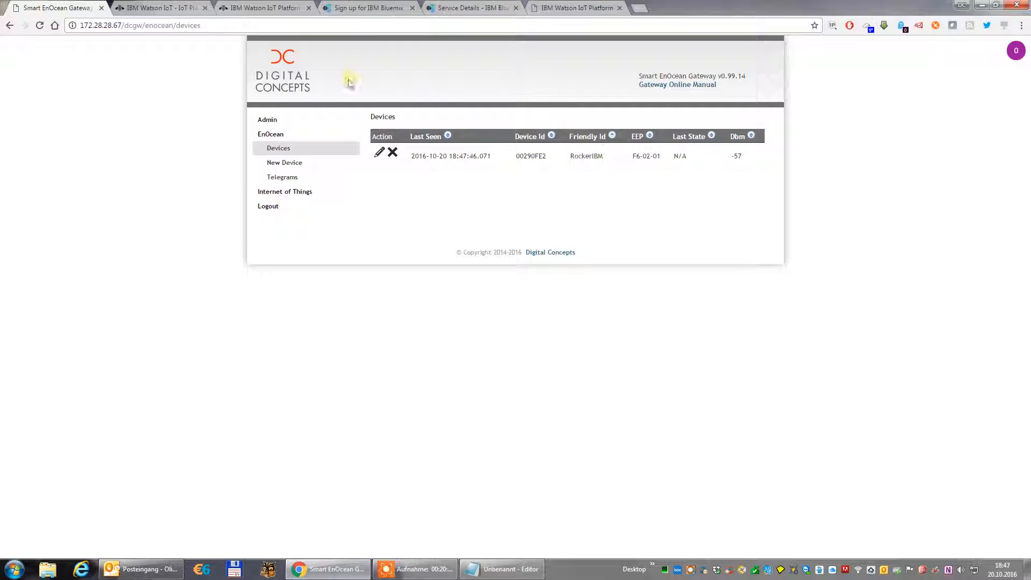
pyautogui.click(288, 192)
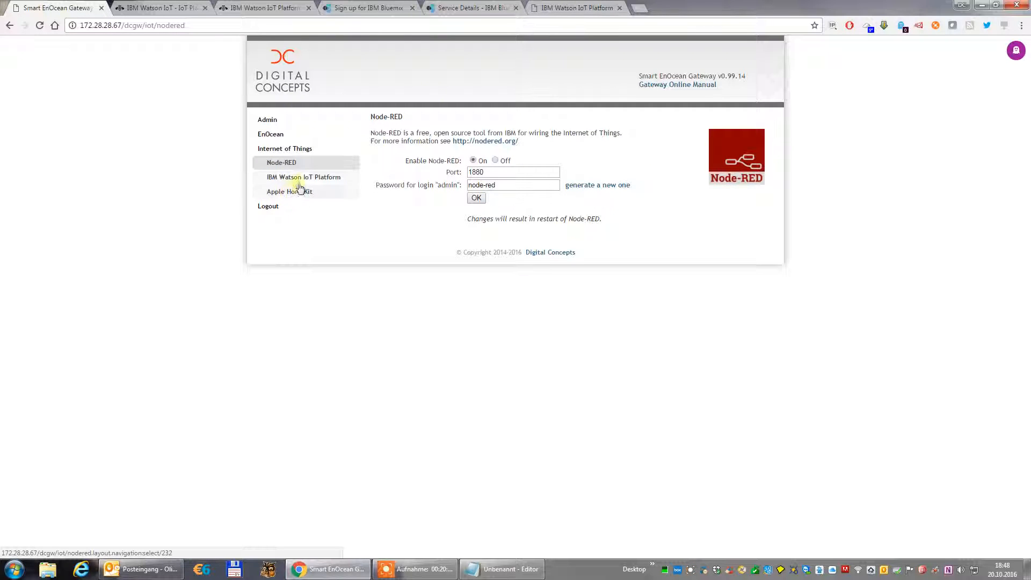
pyautogui.click(307, 181)
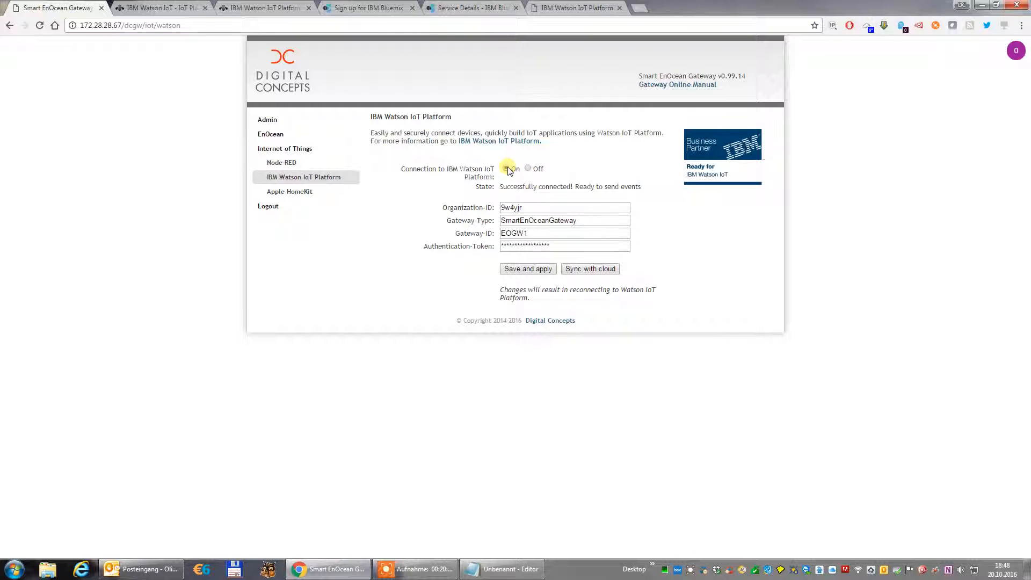
# Review the open Watson IoT product, Marketplace, Bluemix sign-up and service details pages, ending on the Demonstration board.
pyautogui.click(183, 8)
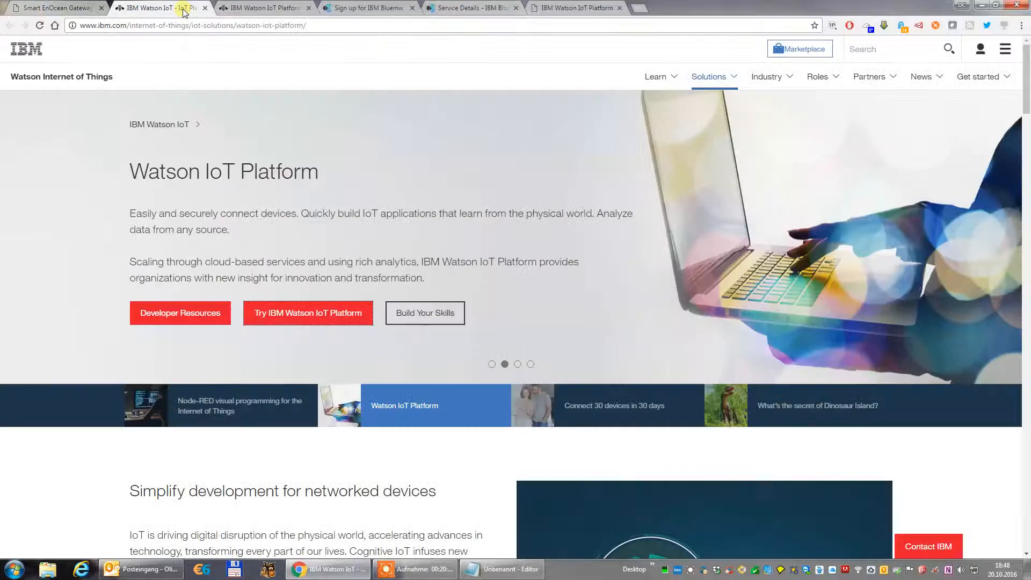
pyautogui.click(254, 8)
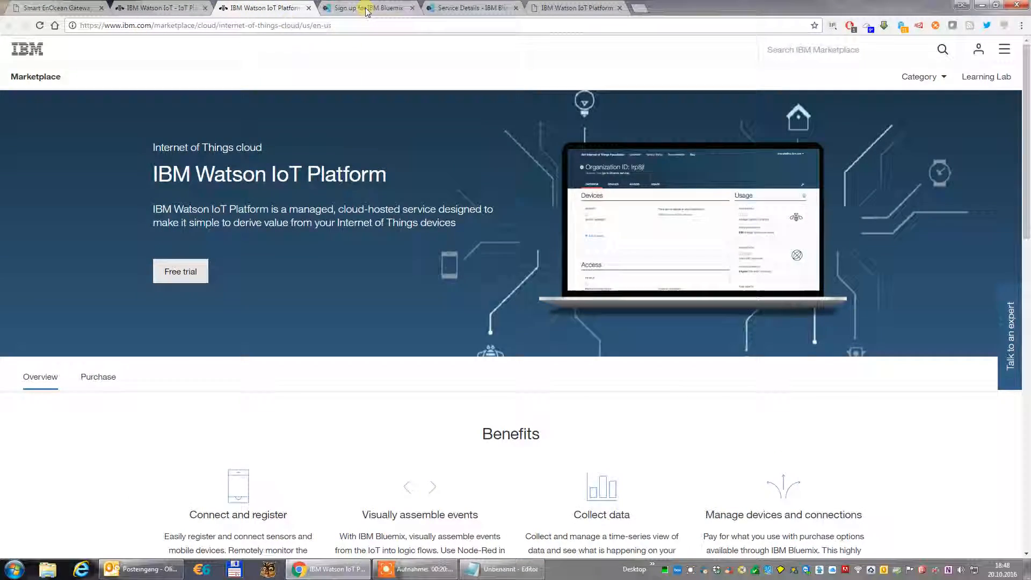
pyautogui.click(367, 10)
pyautogui.click(467, 10)
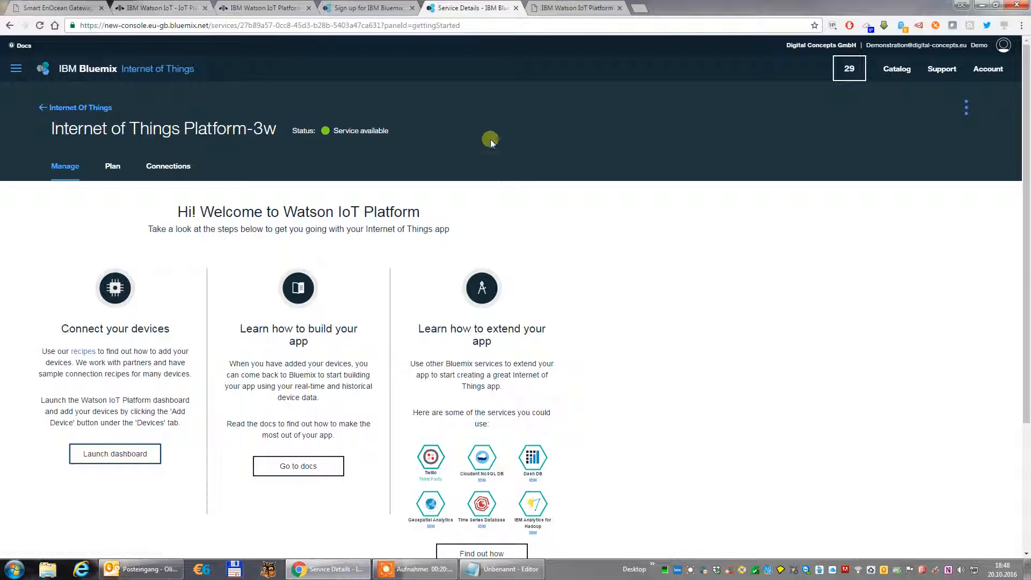
pyautogui.click(574, 9)
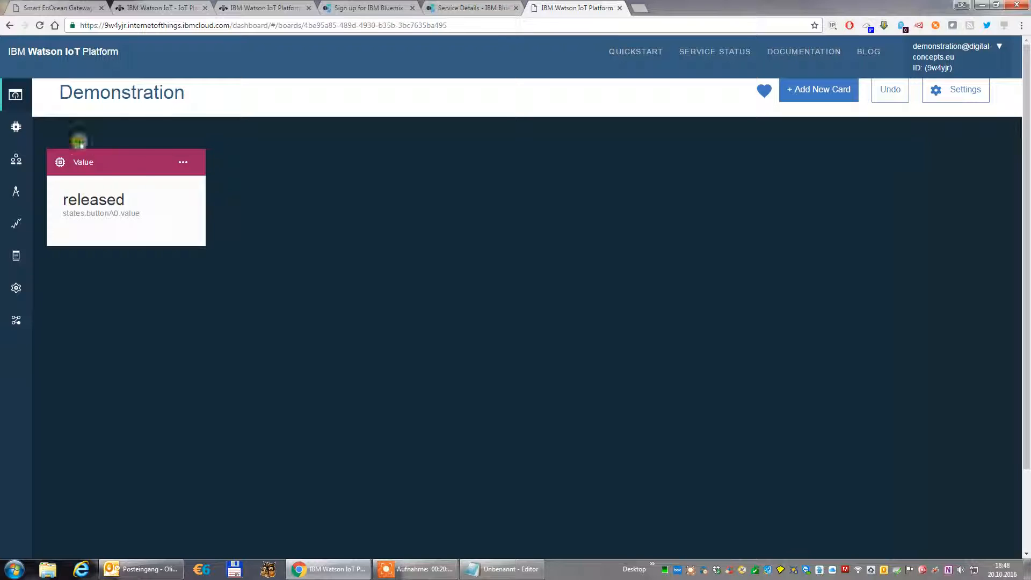
# Examine the Watson IoT Platform device list and the gateway credentials noted in the text editor.
pyautogui.click(47, 127)
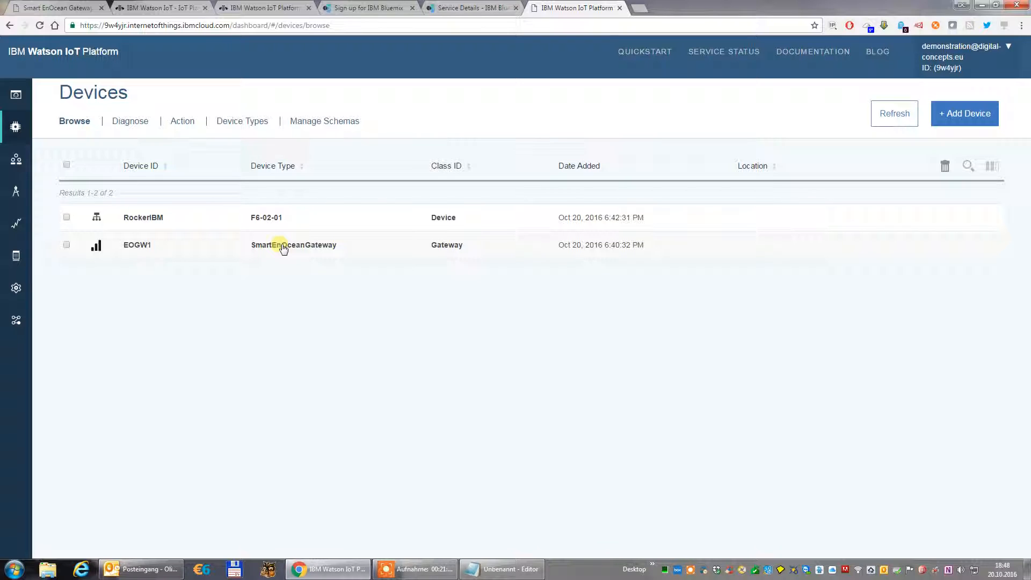
pyautogui.click(497, 569)
pyautogui.click(625, 397)
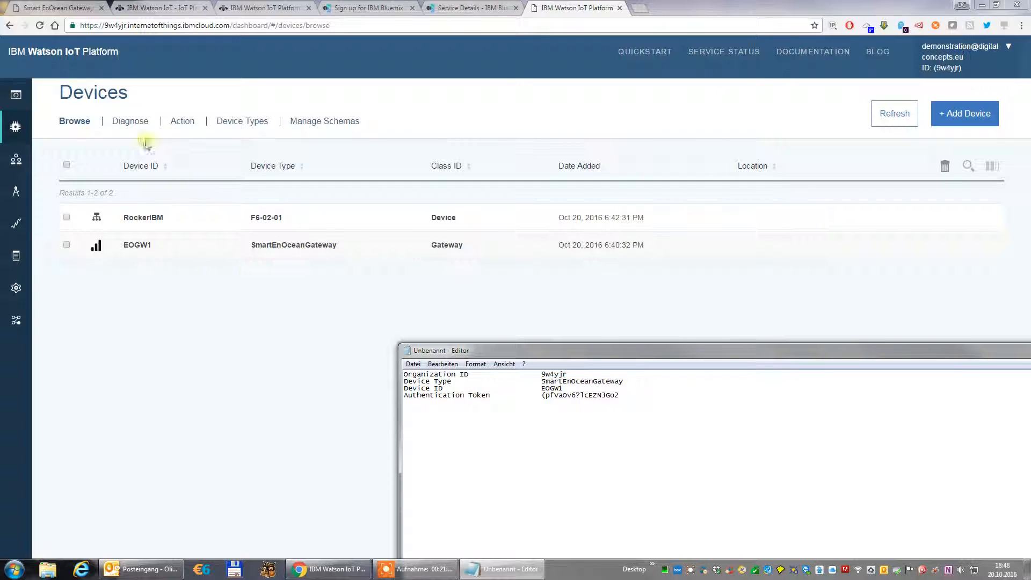
# Check the gateway's Watson IoT connection state and reopen the Demonstration board in Watson IoT Platform.
pyautogui.click(74, 8)
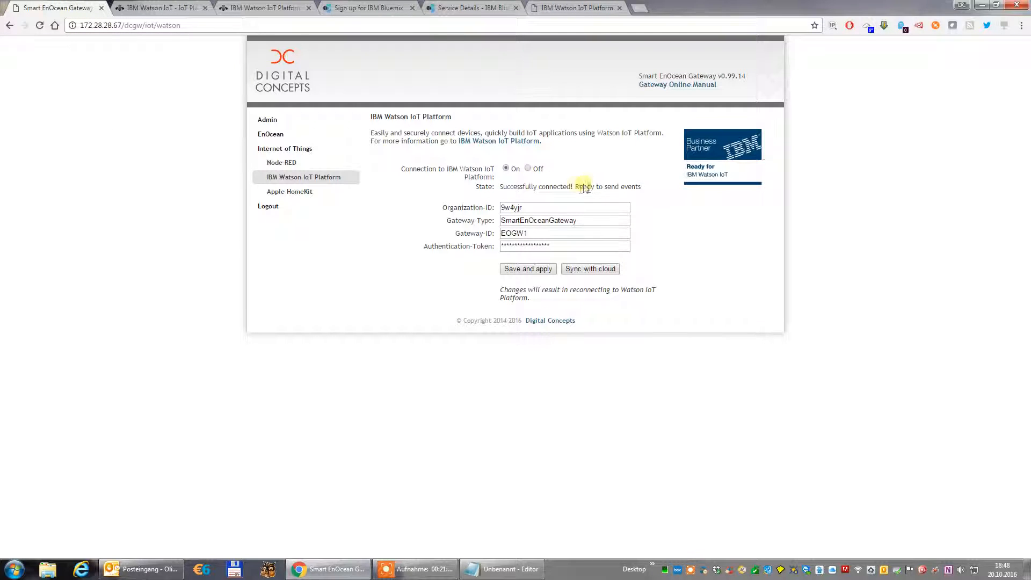
pyautogui.click(573, 9)
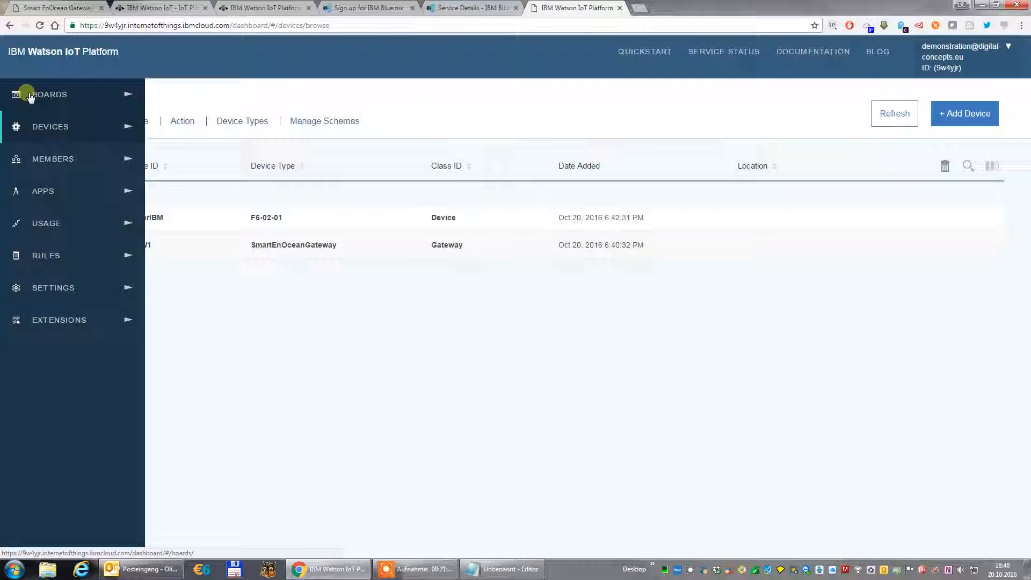
pyautogui.click(30, 95)
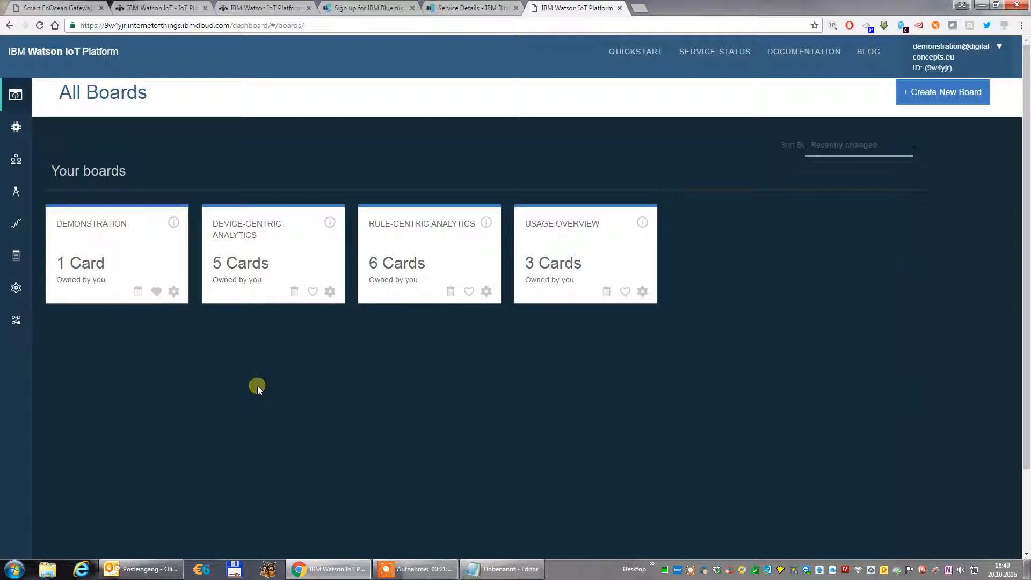
pyautogui.click(102, 224)
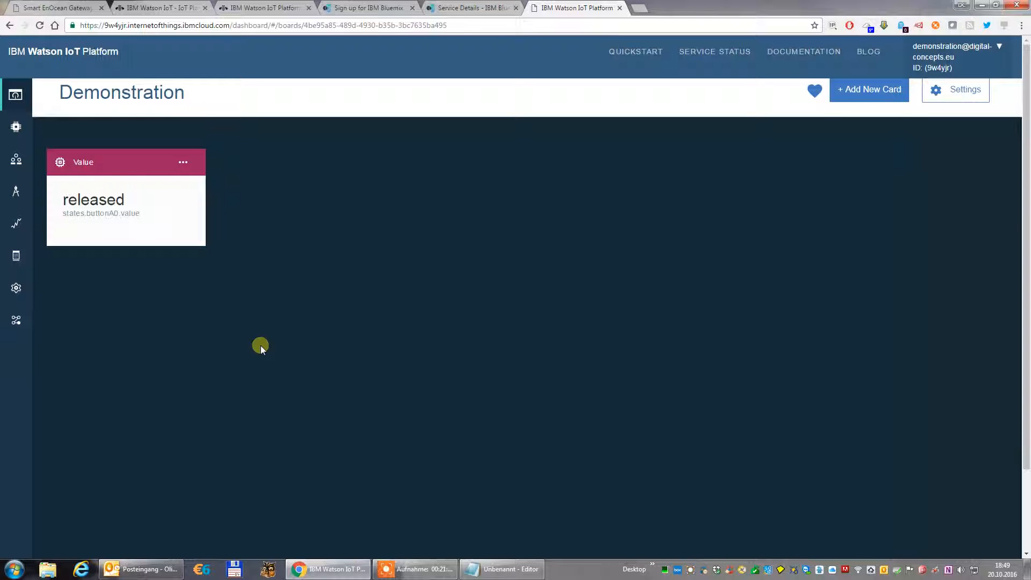
# Start a search for new EnOcean learn-in messages on the Smart EnOcean Gateway.
pyautogui.click(64, 10)
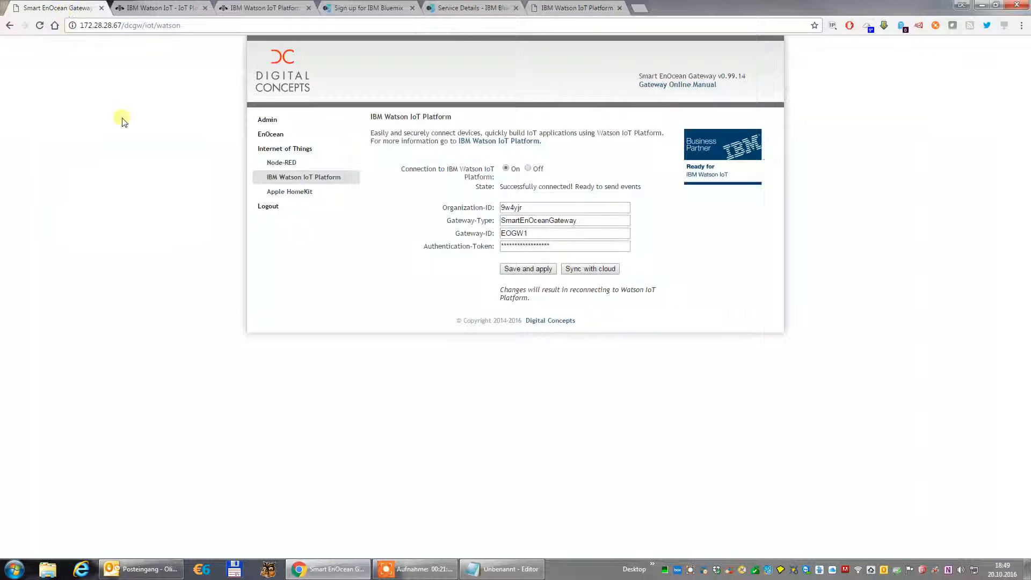
pyautogui.click(281, 141)
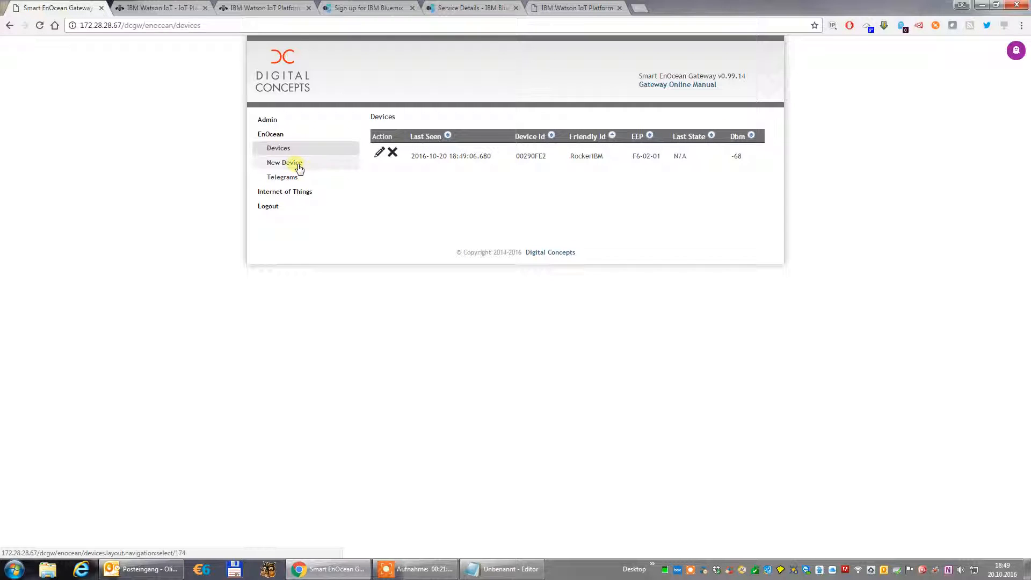
pyautogui.click(299, 168)
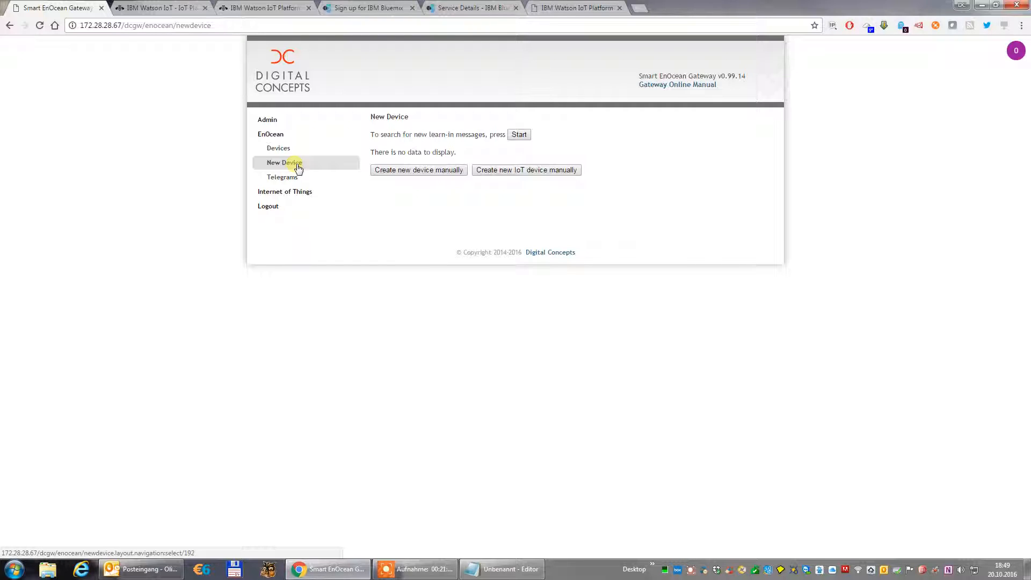
pyautogui.click(519, 134)
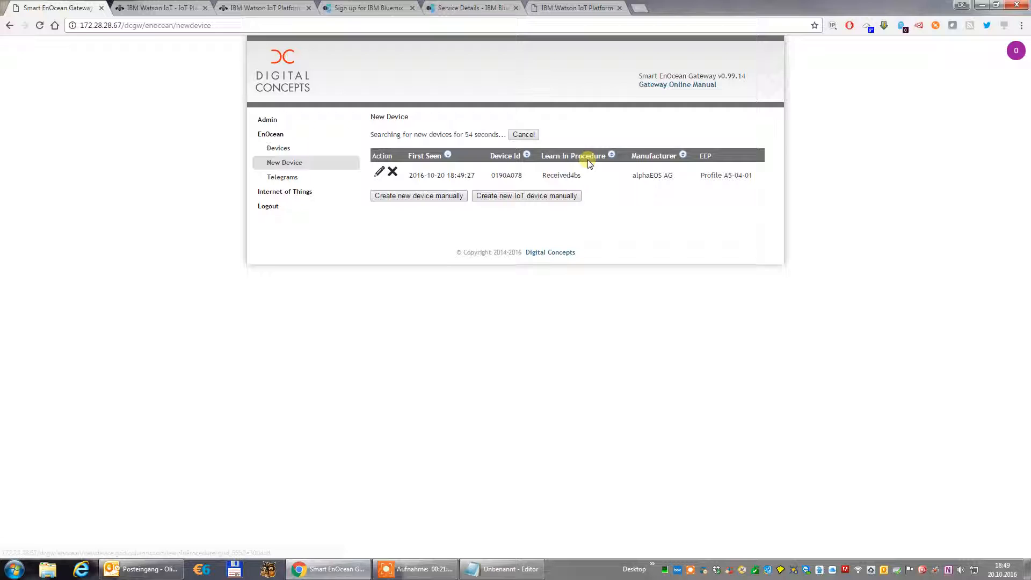
# Register the found alphaEOS AG temperature and humidity sensor with friendly ID DeviceTwo and choose its EEP variation.
pyautogui.click(382, 173)
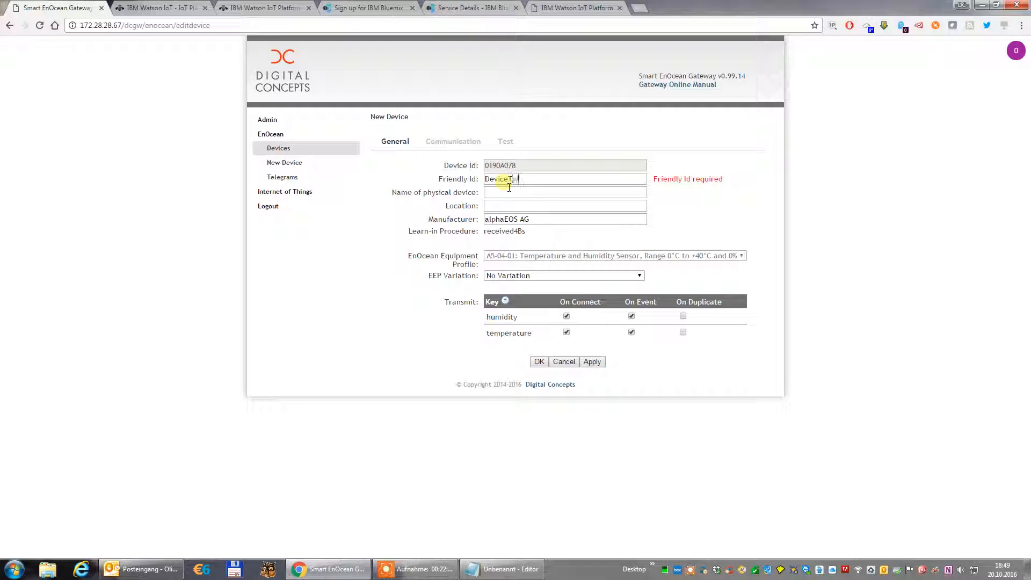
pyautogui.click(525, 275)
pyautogui.click(520, 292)
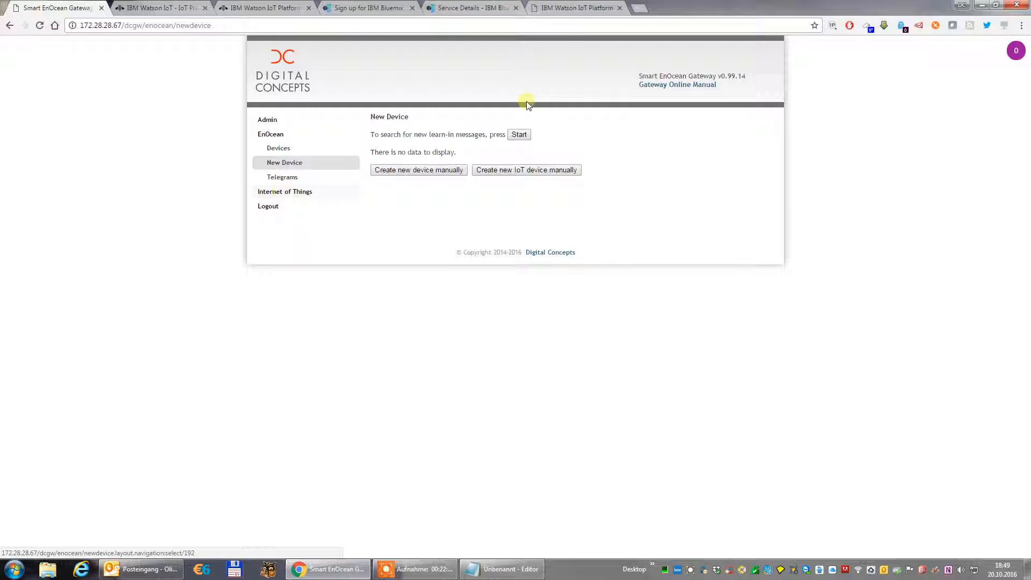
# Check the Watson IoT Platform device list for DeviceTwo and reopen the Demonstration board.
pyautogui.click(589, 9)
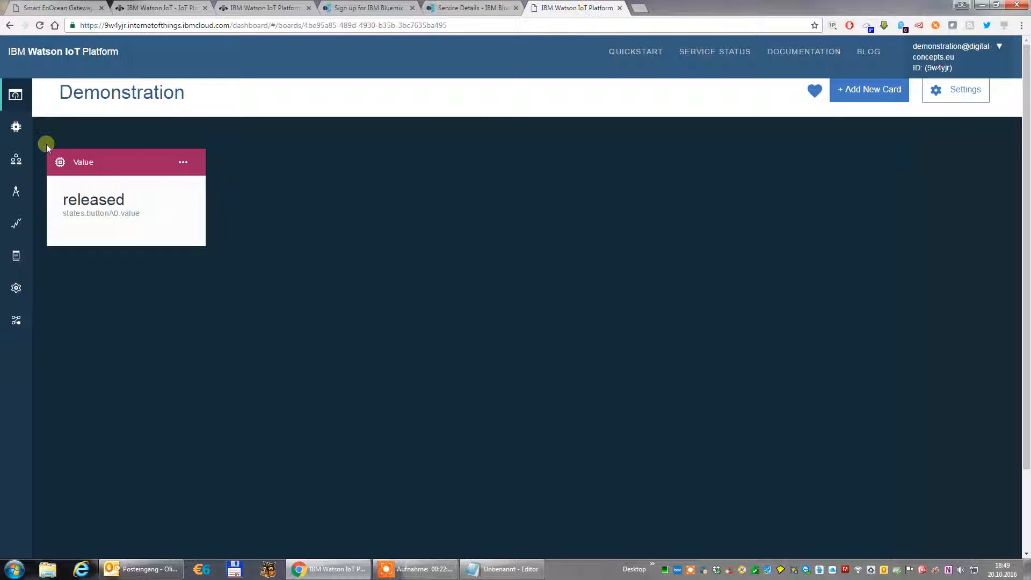
pyautogui.click(22, 128)
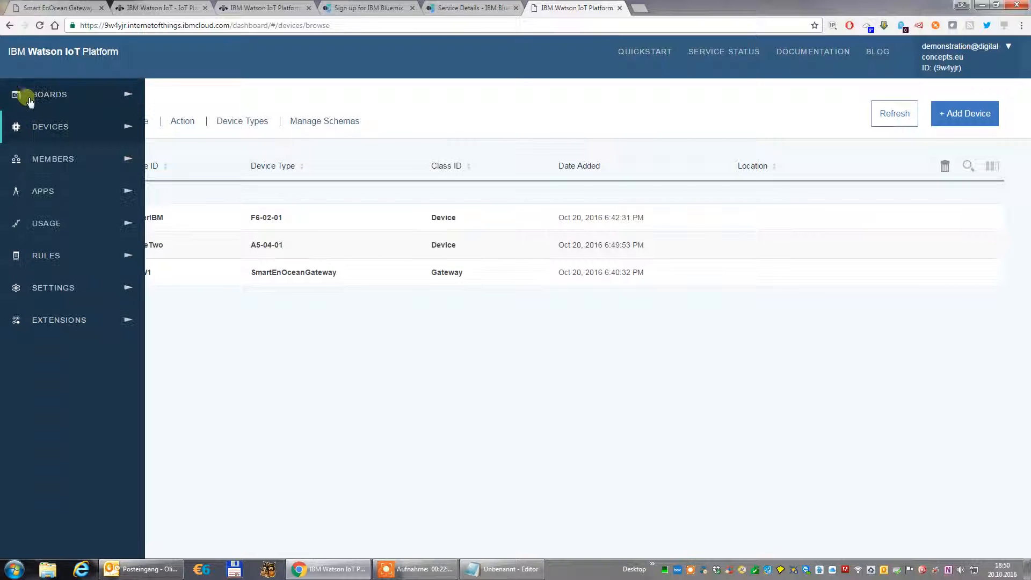
pyautogui.click(28, 94)
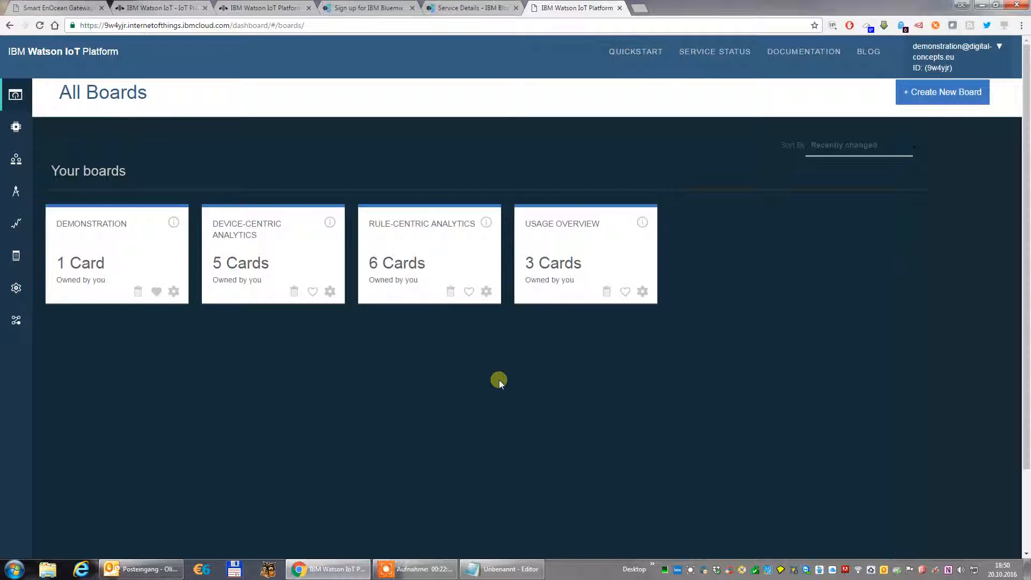
pyautogui.click(107, 230)
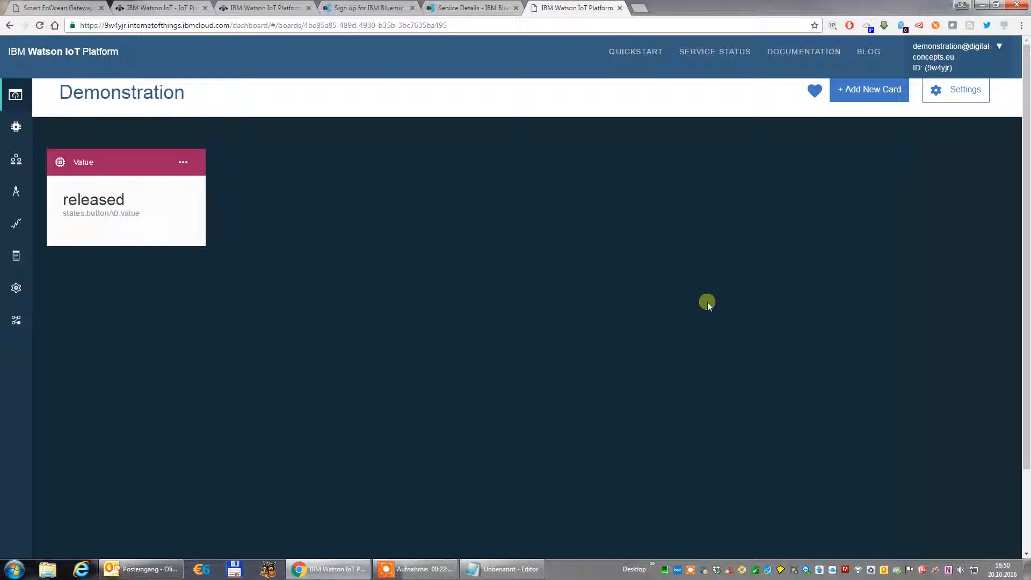
# Start a new Line chart card on the Demonstration board with DeviceTwo as its data source.
pyautogui.click(874, 95)
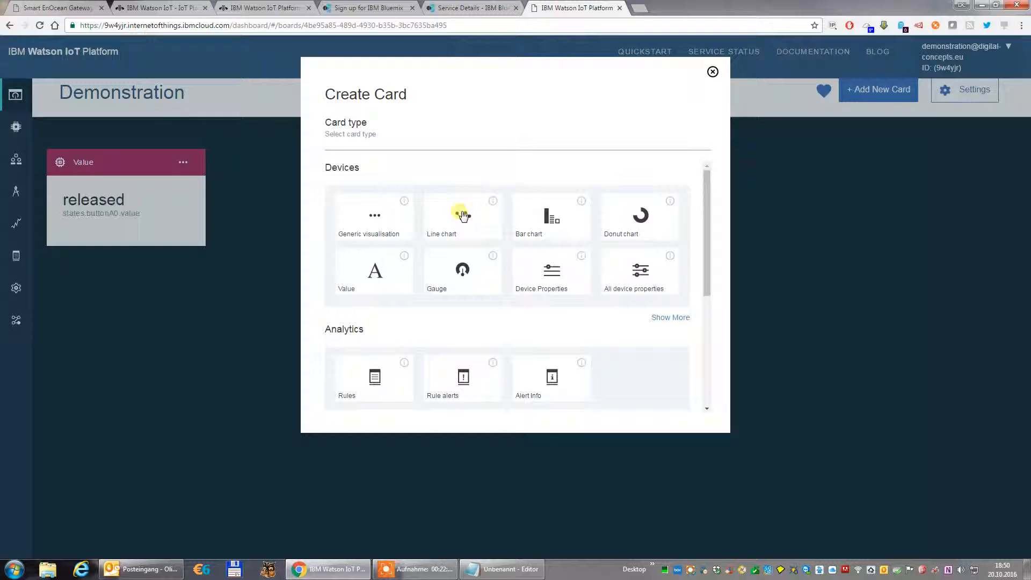
pyautogui.click(463, 216)
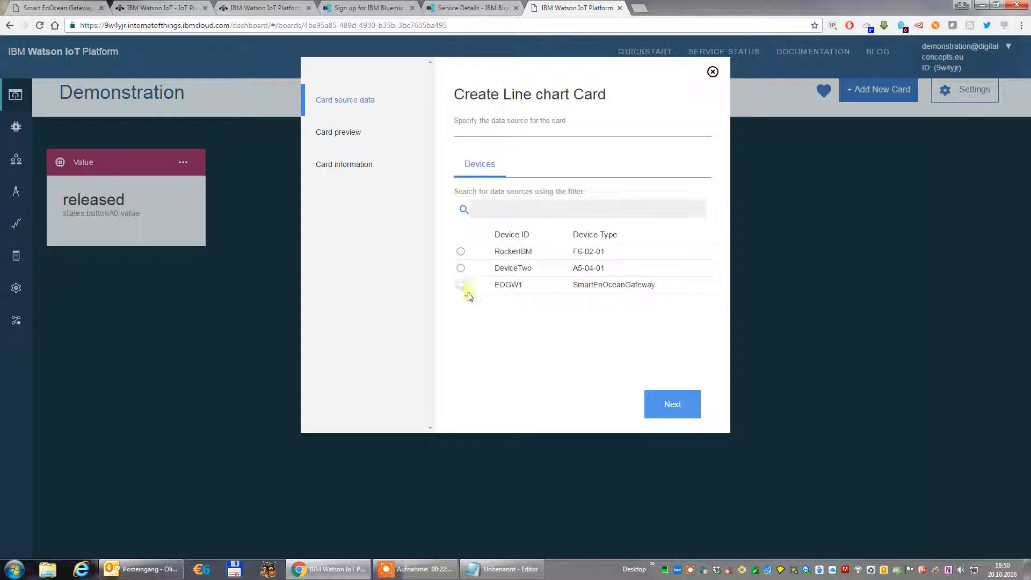
pyautogui.click(461, 268)
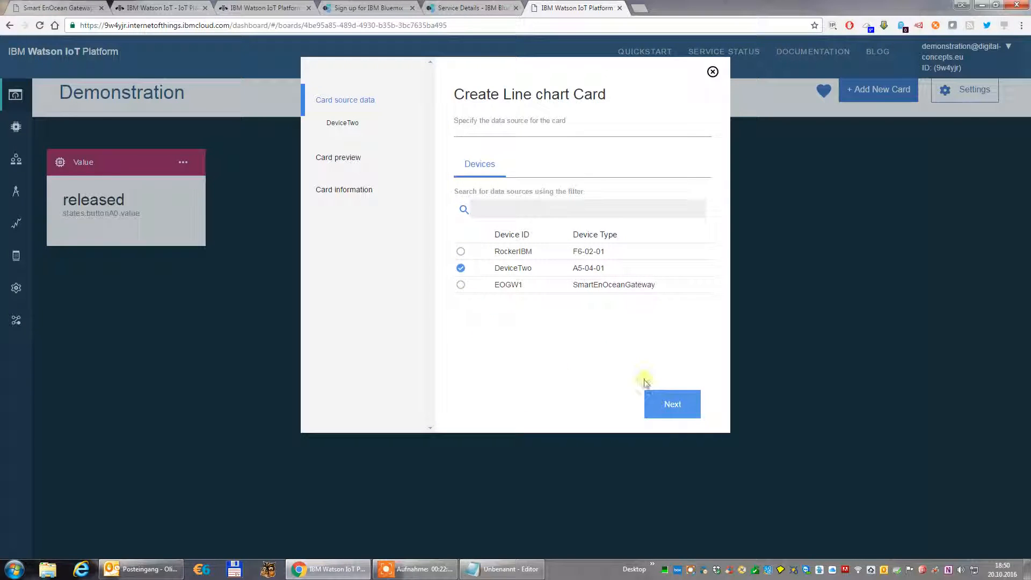
pyautogui.click(672, 403)
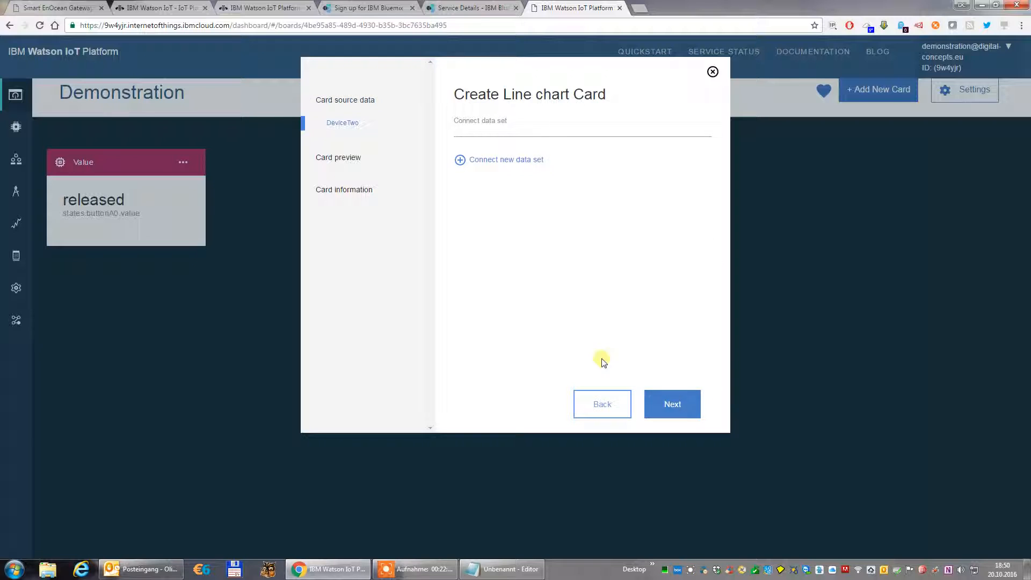
# Connect a new data set to the line chart card with event state and property states.temperature.value.
pyautogui.click(516, 160)
pyautogui.click(519, 189)
pyautogui.click(514, 210)
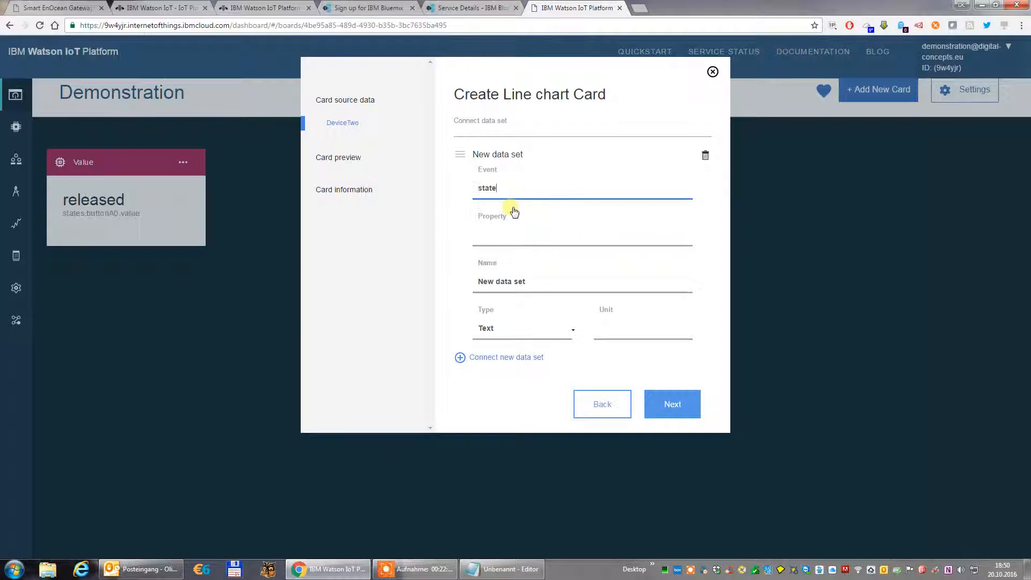
pyautogui.click(513, 224)
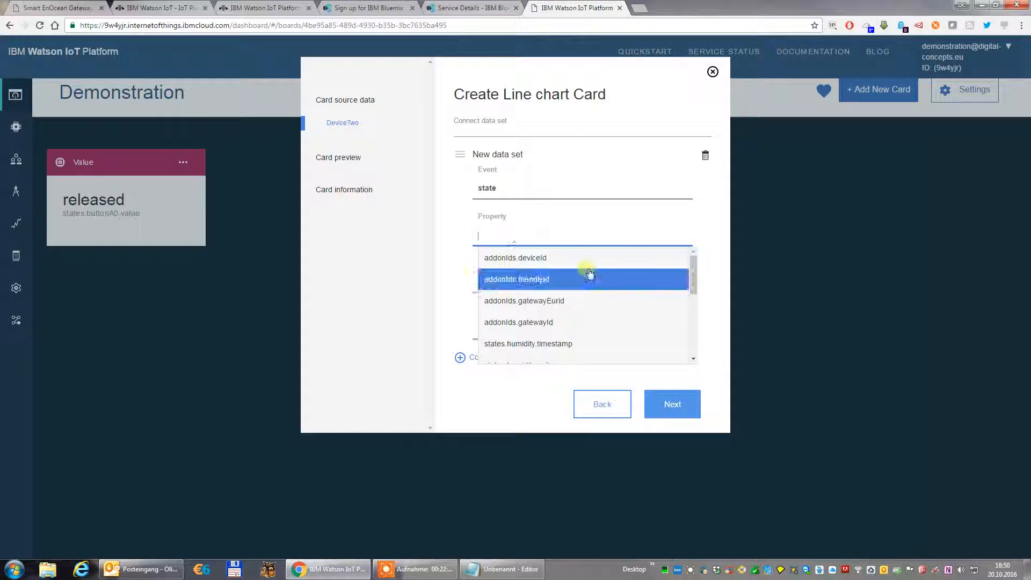
pyautogui.scroll(-1, 588, 272)
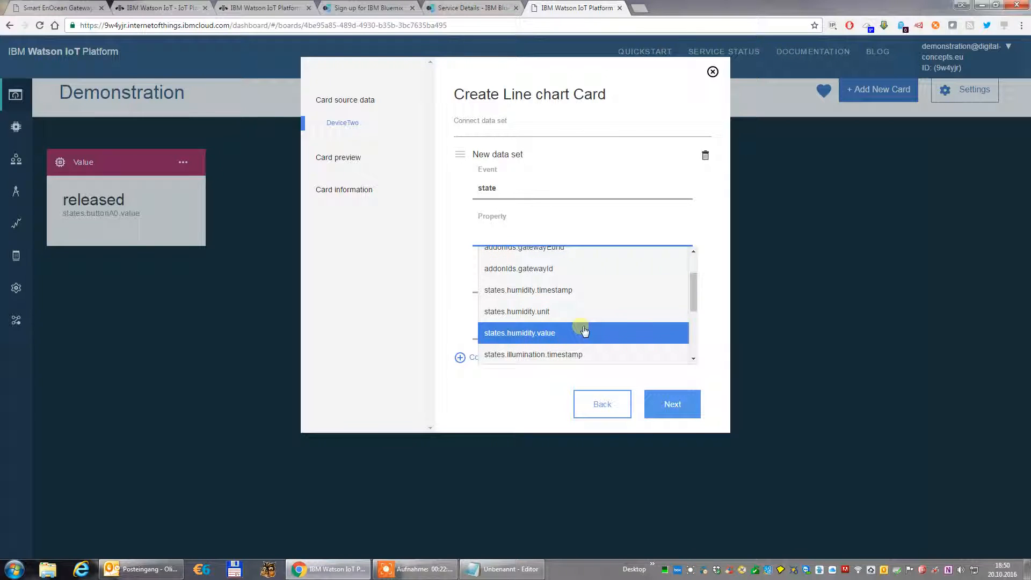
pyautogui.scroll(-3, 586, 328)
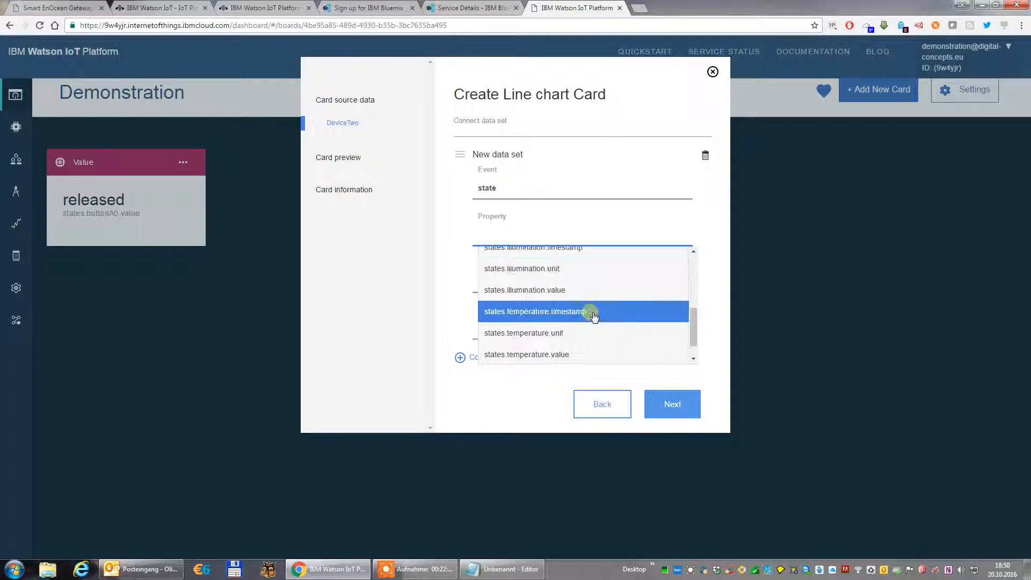
pyautogui.scroll(-1, 595, 296)
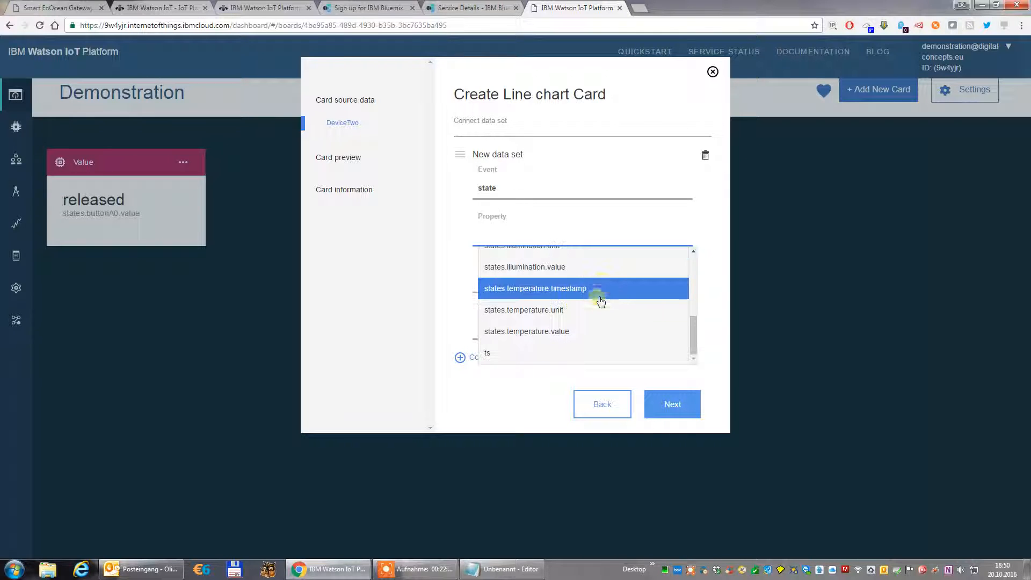
pyautogui.click(572, 331)
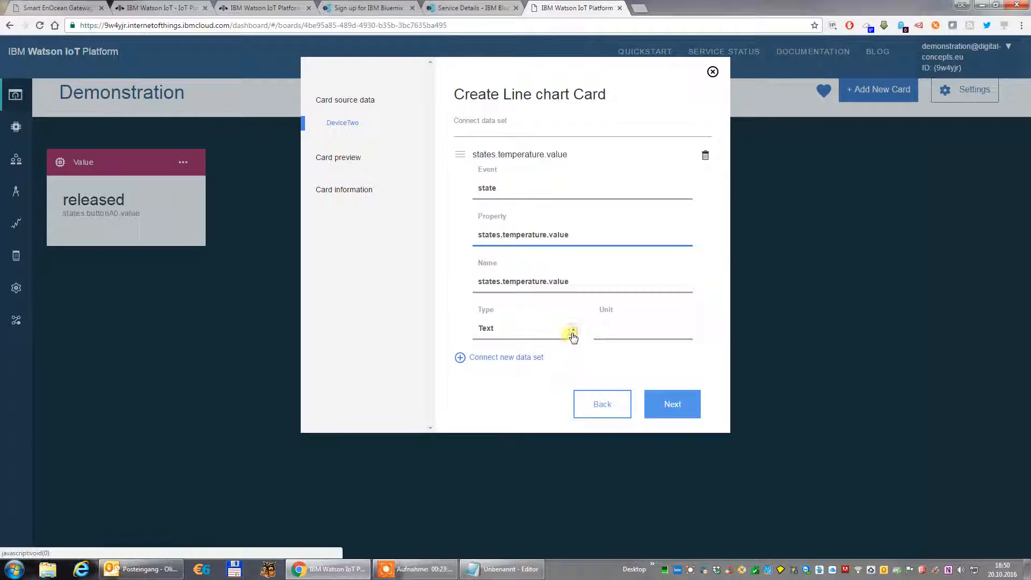
# Set the temperature data set's type to Float, its unit to °C and its precision to 2.
pyautogui.click(572, 333)
pyautogui.click(505, 326)
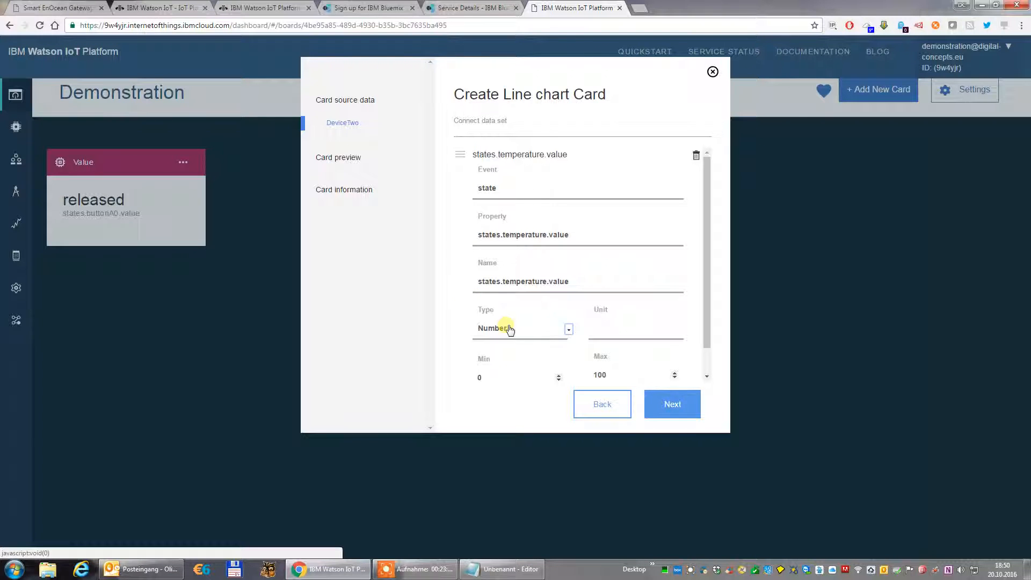
pyautogui.click(595, 335)
pyautogui.click(614, 292)
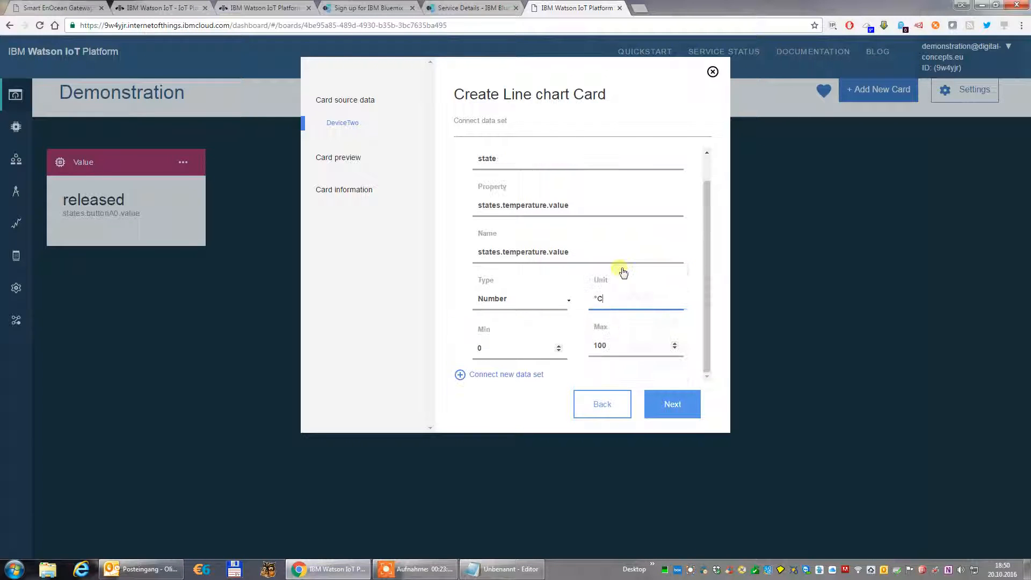
pyautogui.click(568, 298)
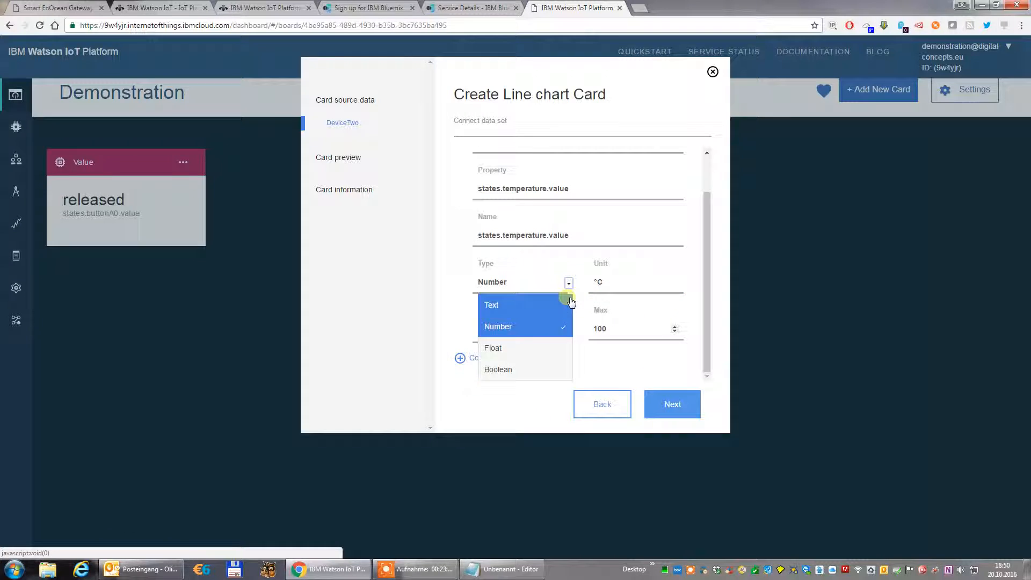
pyautogui.click(531, 329)
pyautogui.click(559, 353)
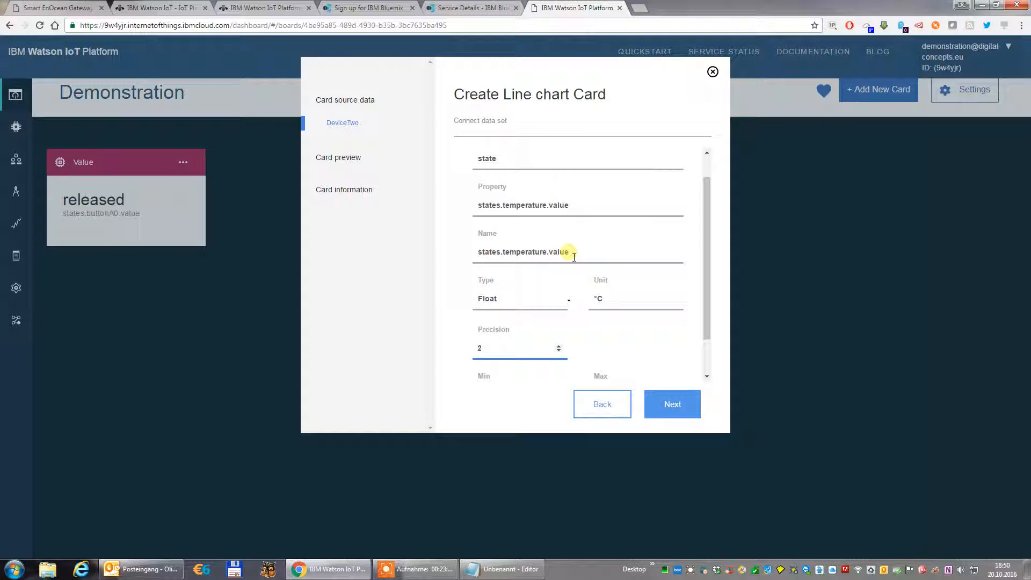
# Replace the data set's property text with Room temperature and continue to the card preview.
pyautogui.moveTo(569, 206); pyautogui.dragTo(477, 180)
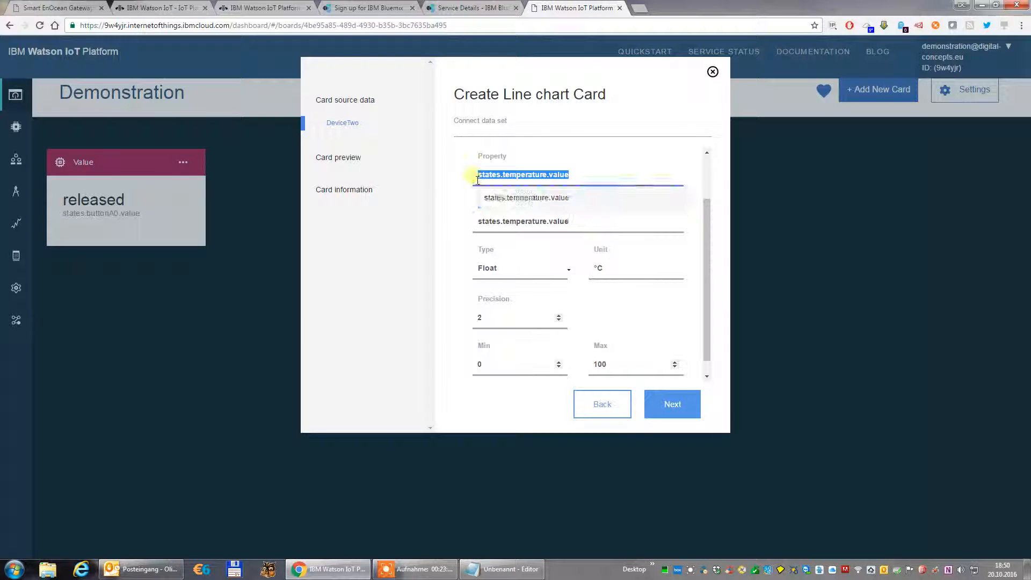
pyautogui.write('Room')
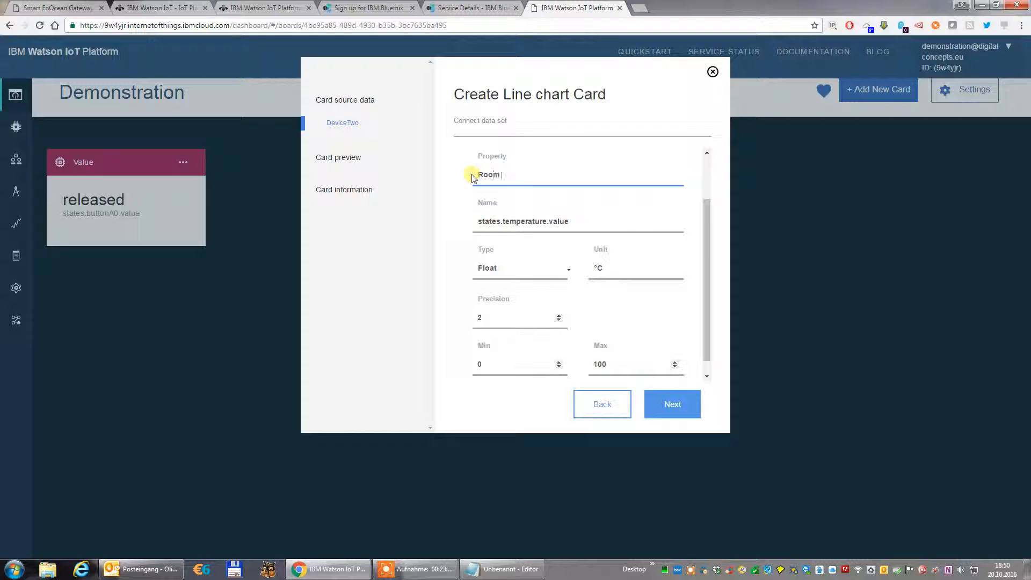
pyautogui.write(' temperature')
pyautogui.click(671, 408)
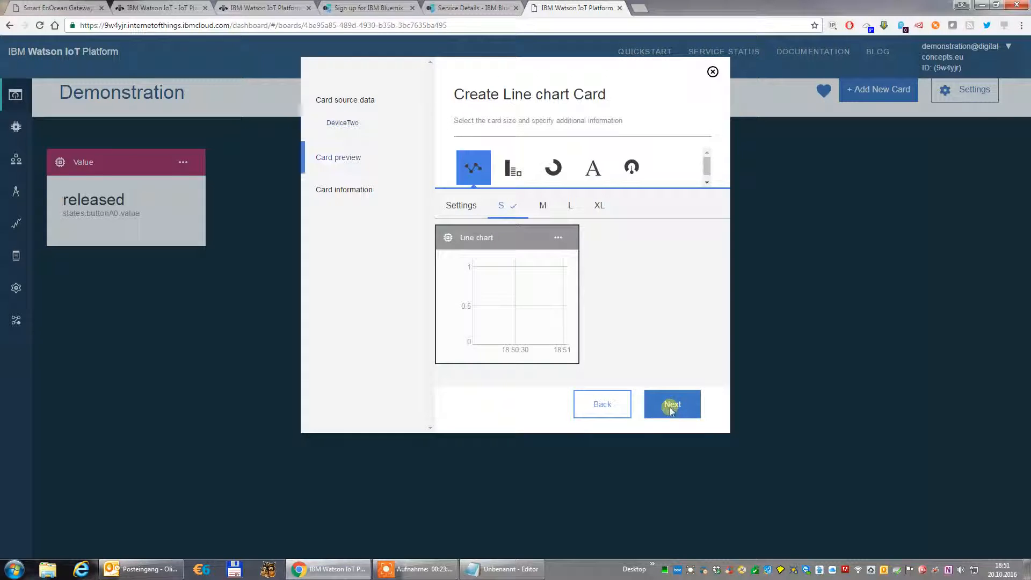
# Review the line chart's display settings and size previews, and choose size L for the card.
pyautogui.click(542, 207)
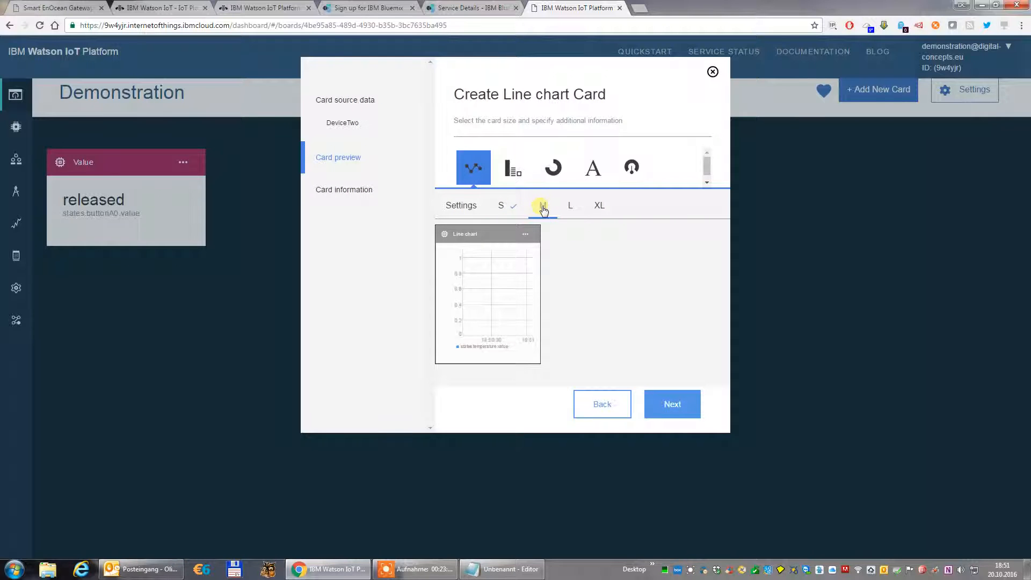
pyautogui.click(572, 210)
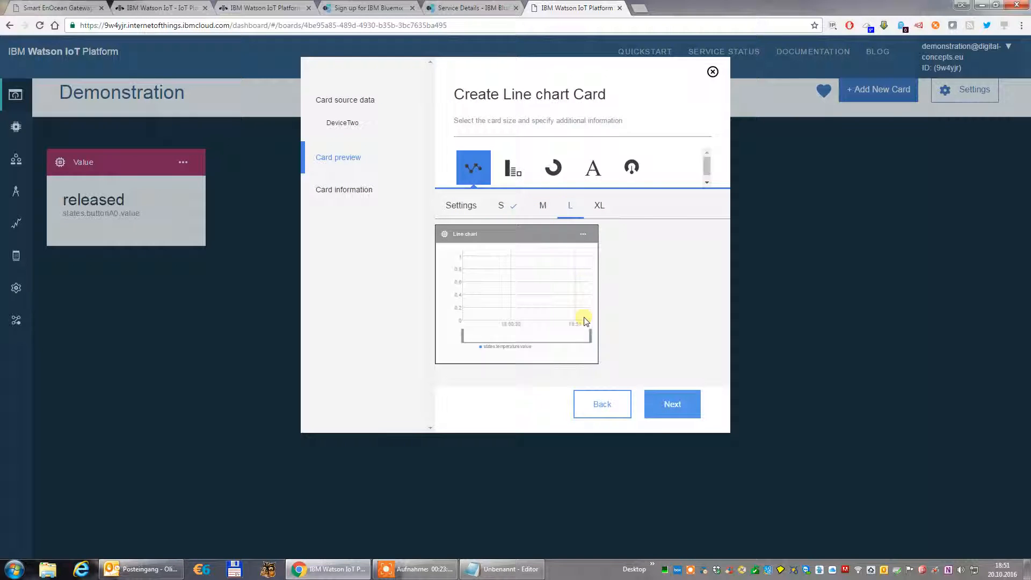
pyautogui.click(664, 401)
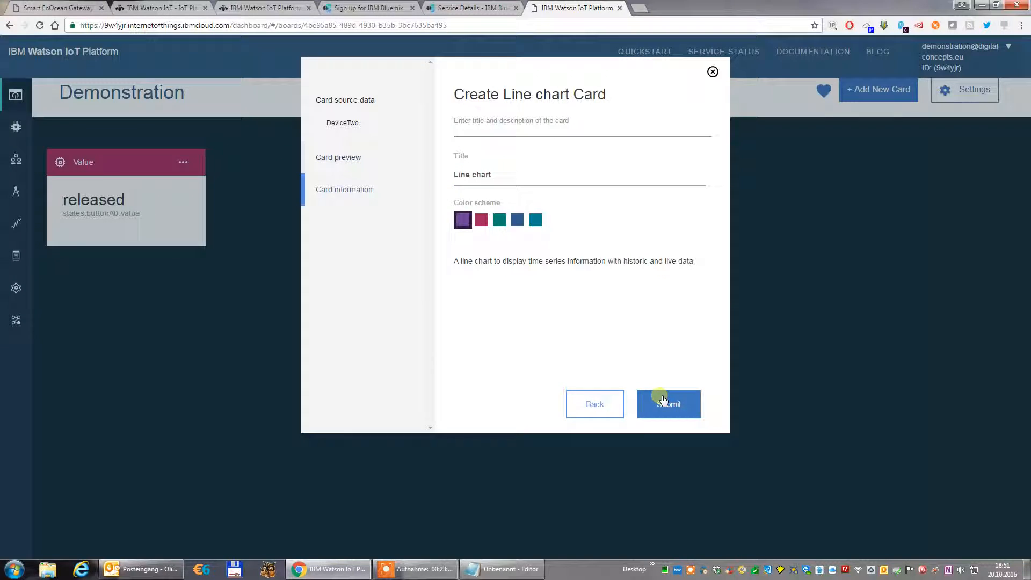
pyautogui.click(596, 404)
pyautogui.click(469, 206)
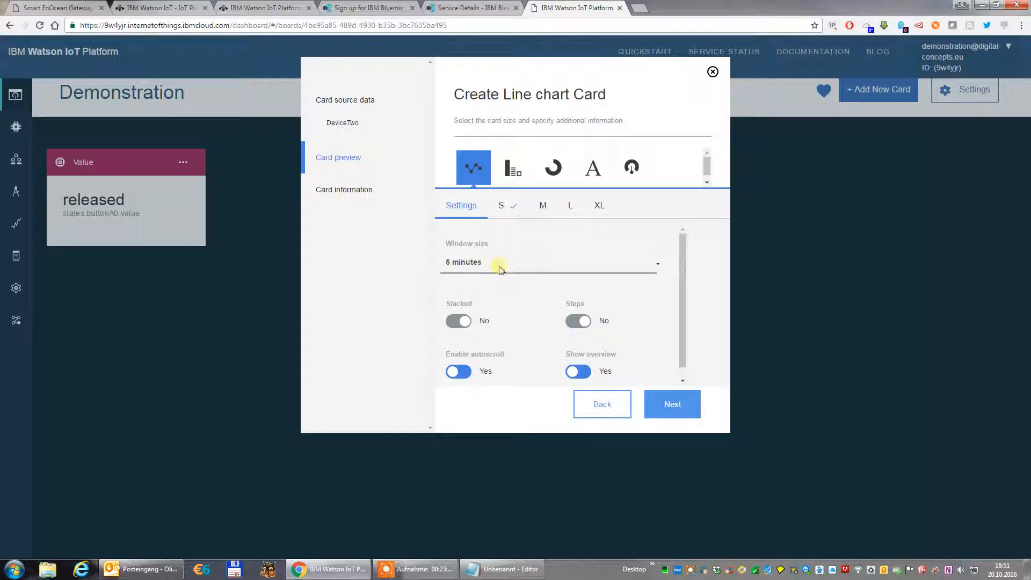
pyautogui.scroll(-1, 595, 329)
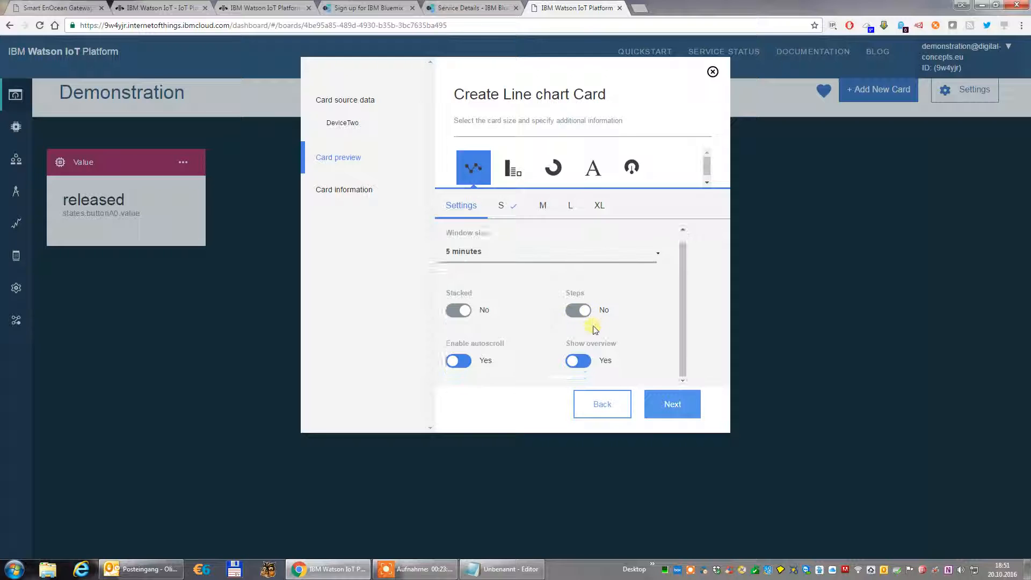
pyautogui.click(549, 214)
pyautogui.click(572, 212)
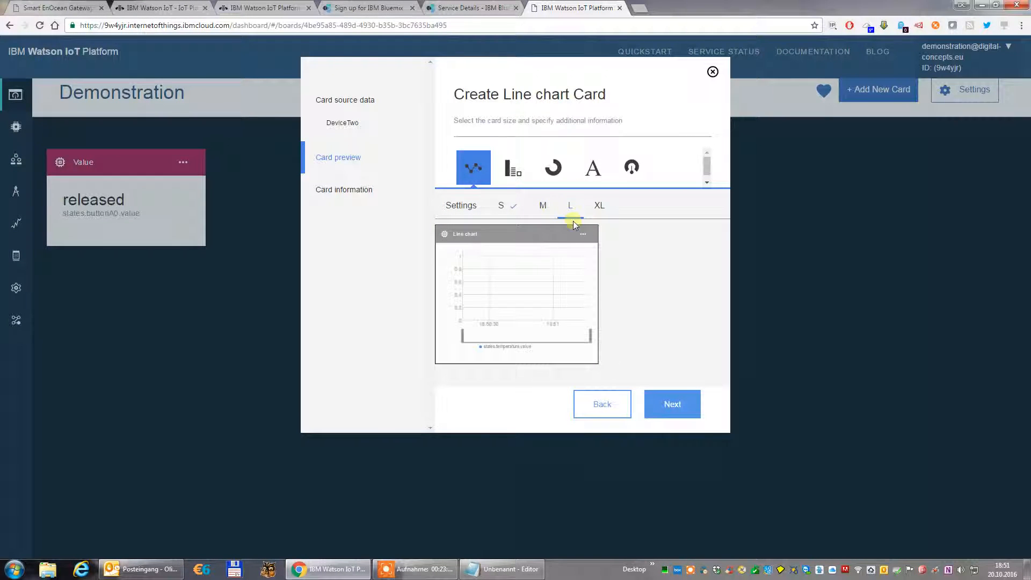
# Title the line chart card My Room Temperature and submit it to the board.
pyautogui.click(666, 401)
pyautogui.moveTo(494, 174); pyautogui.dragTo(430, 176)
pyautogui.write('My Room Temperature')
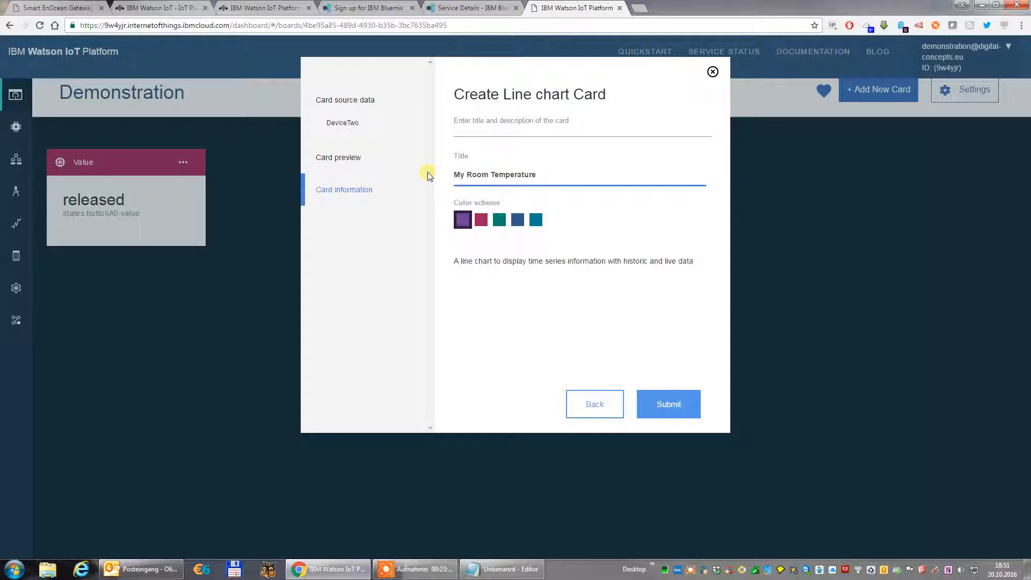
pyautogui.click(668, 408)
# Move the My Room Temperature card beside the Value card and adjust the range in its chart overview.
pyautogui.scroll(2, 416, 330)
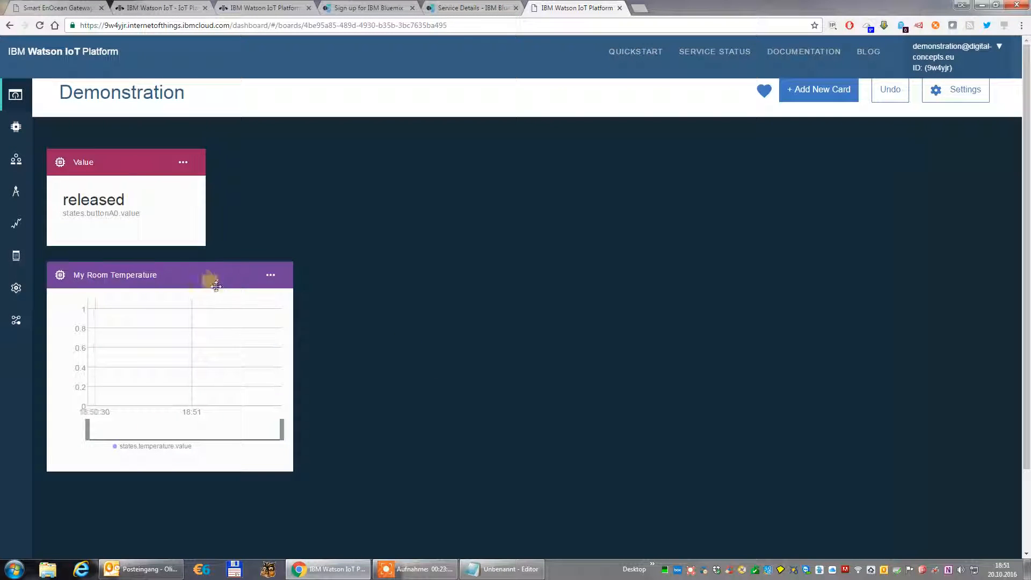
pyautogui.moveTo(150, 276); pyautogui.dragTo(322, 168)
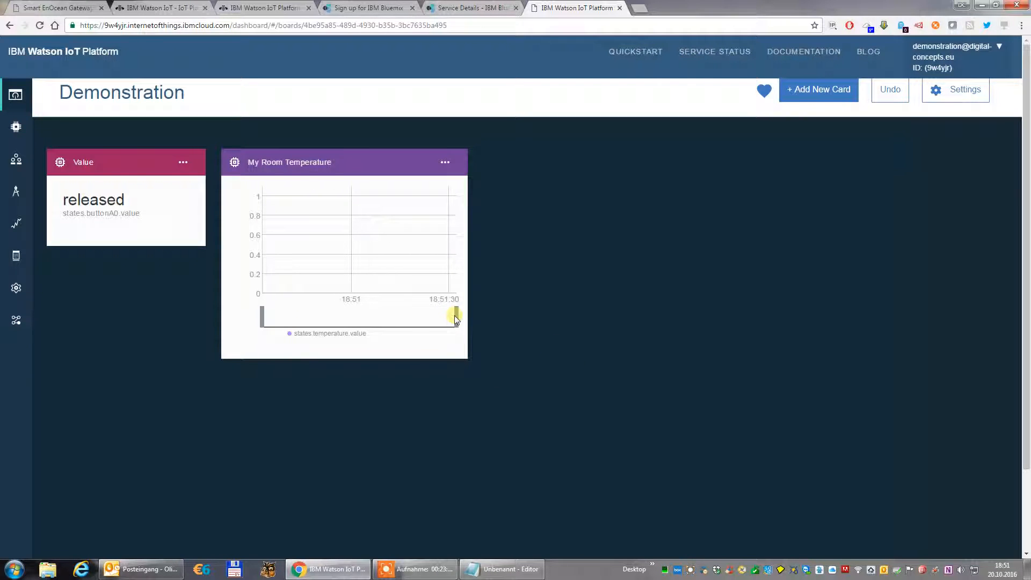
pyautogui.moveTo(461, 320); pyautogui.dragTo(505, 328)
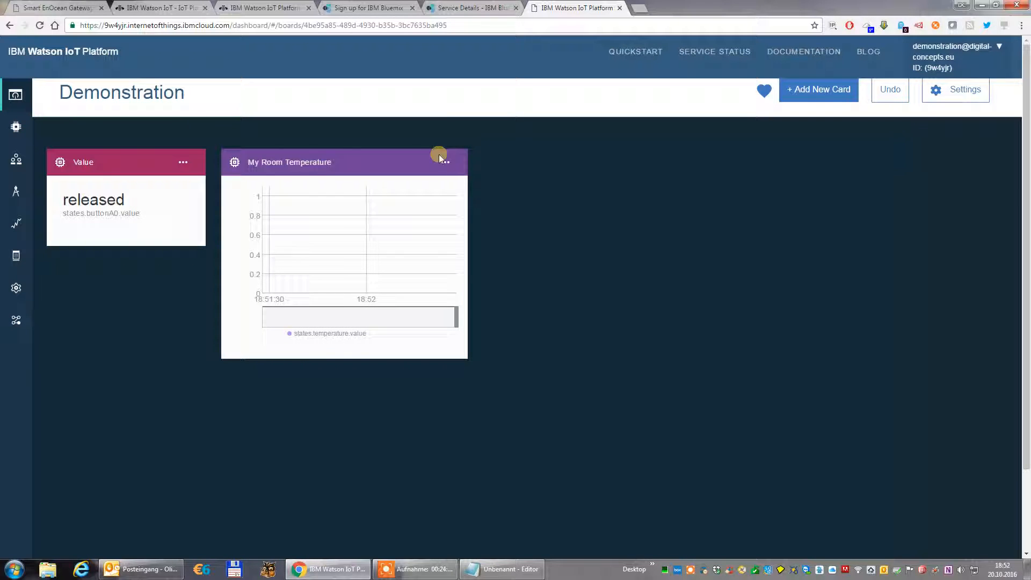
# Look at the Bluemix Internet of Things projects overview and return to the Demonstration board.
pyautogui.click(466, 9)
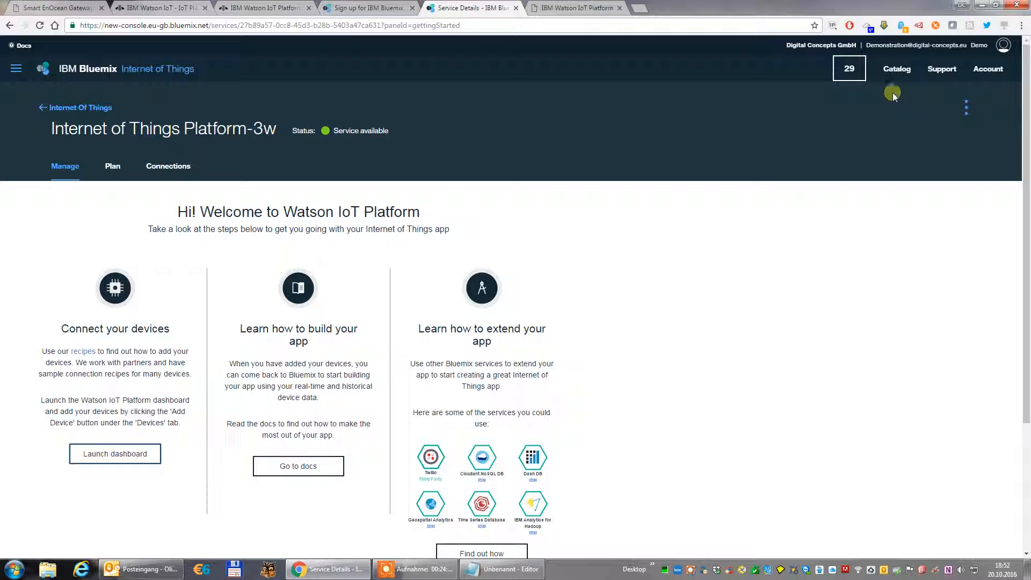
pyautogui.click(64, 109)
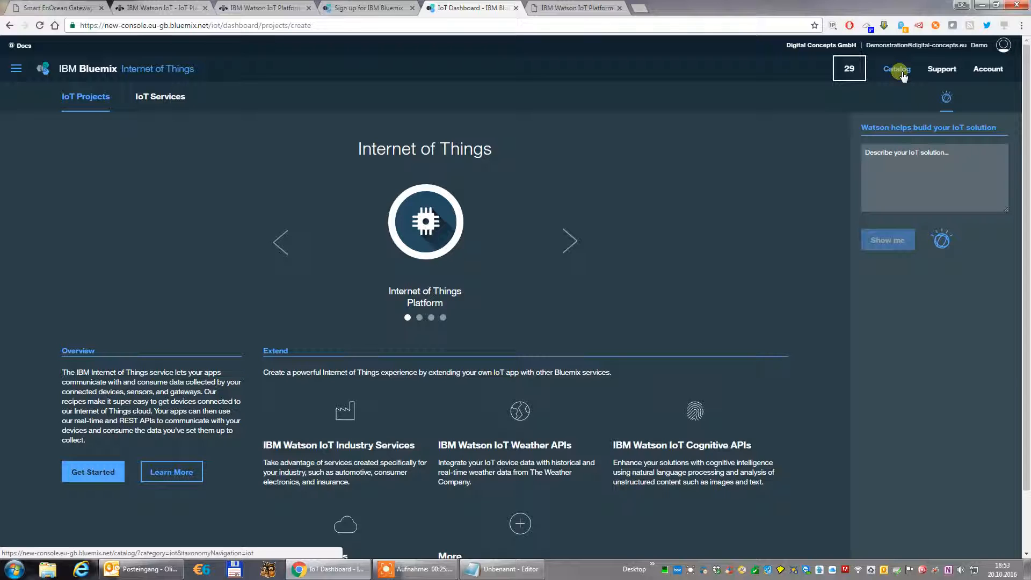
pyautogui.click(584, 14)
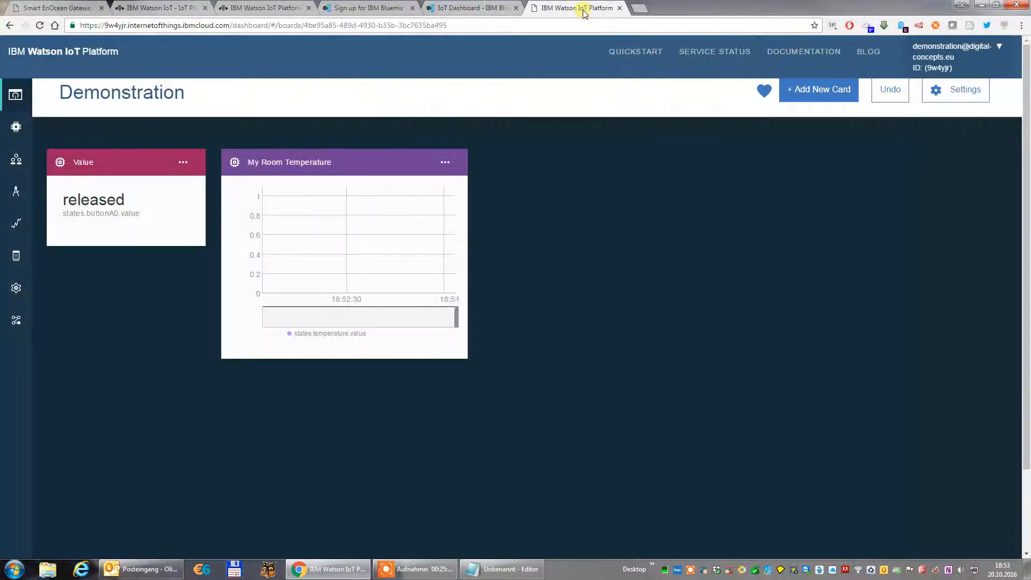